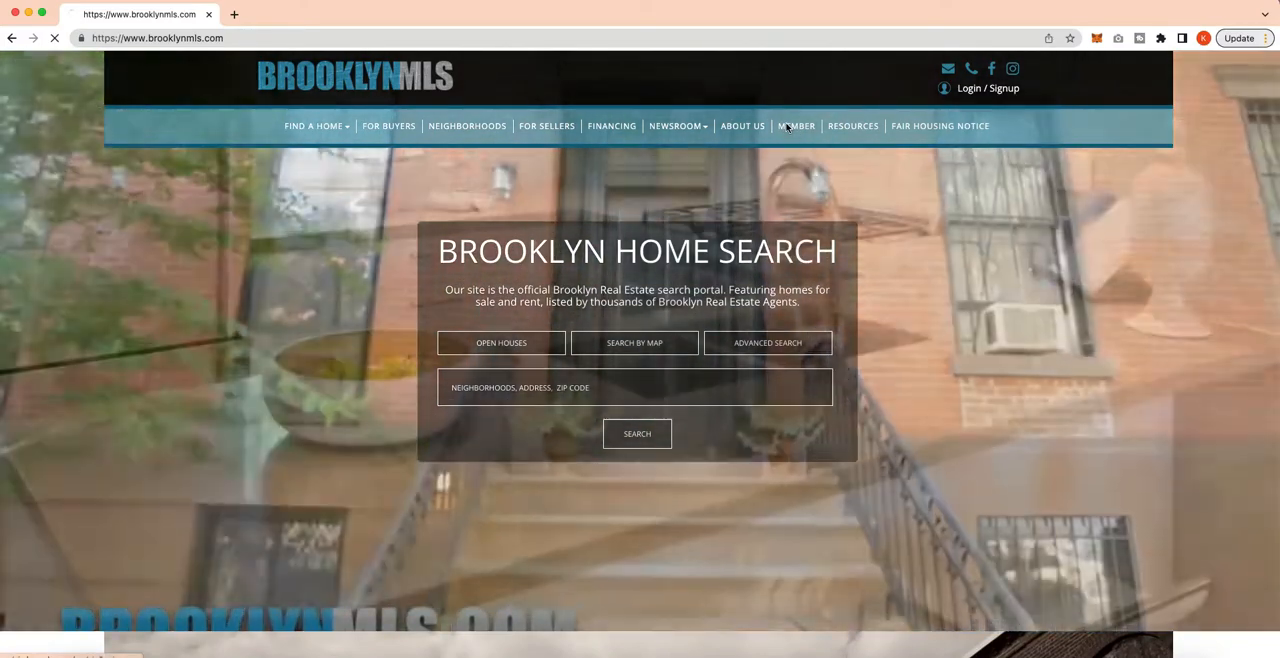
Open the member login from the Brooklyn MLS site and sign in with the account's user ID and password.
{"action": "left_click", "coordinate": [787, 127]}
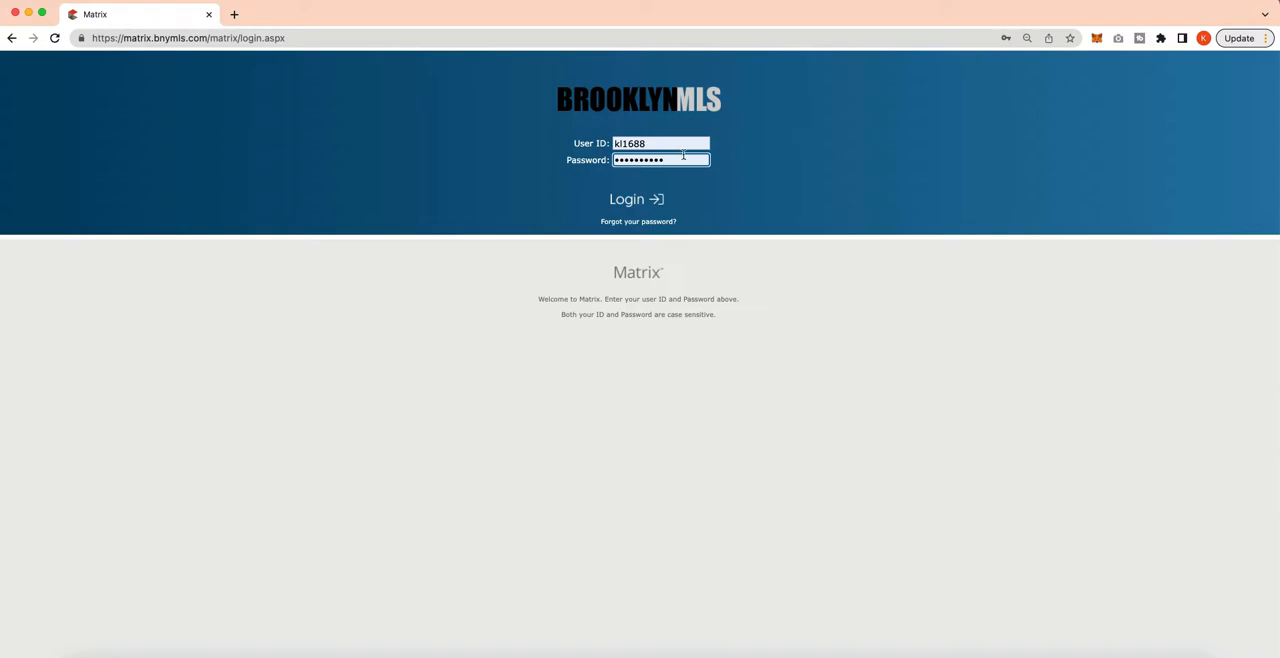
{"action": "left_click", "coordinate": [681, 150]}
{"action": "key", "text": "BackSpace"}
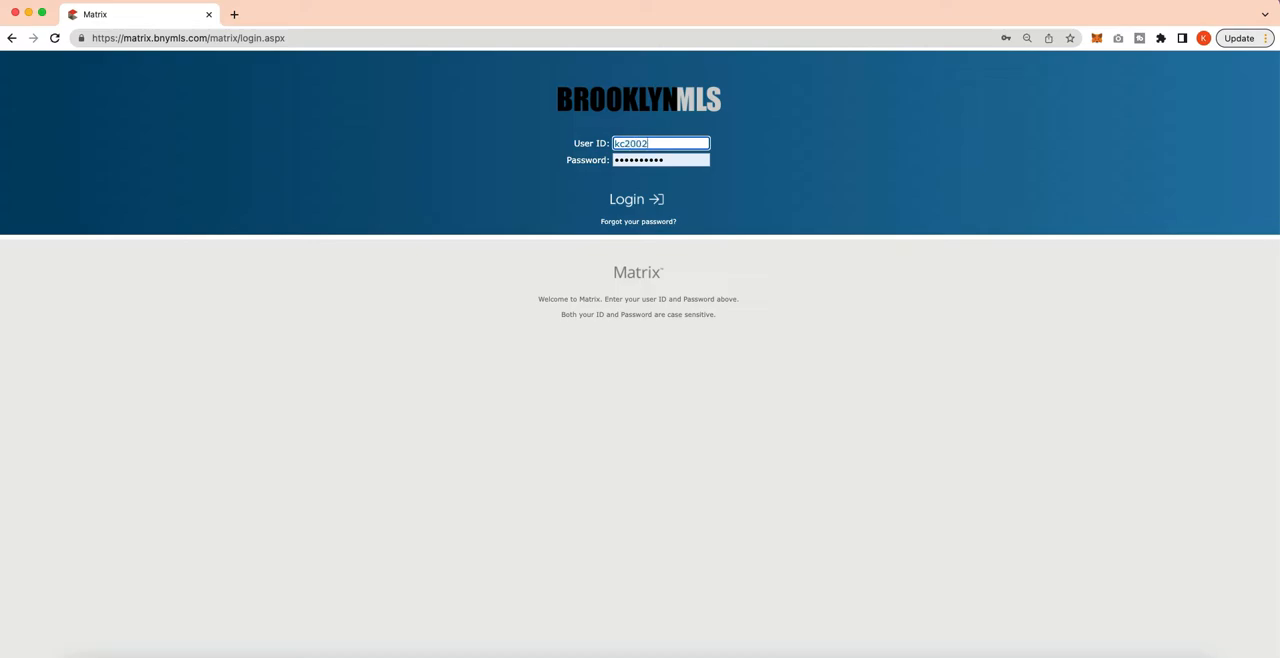
{"action": "left_click", "coordinate": [686, 160]}
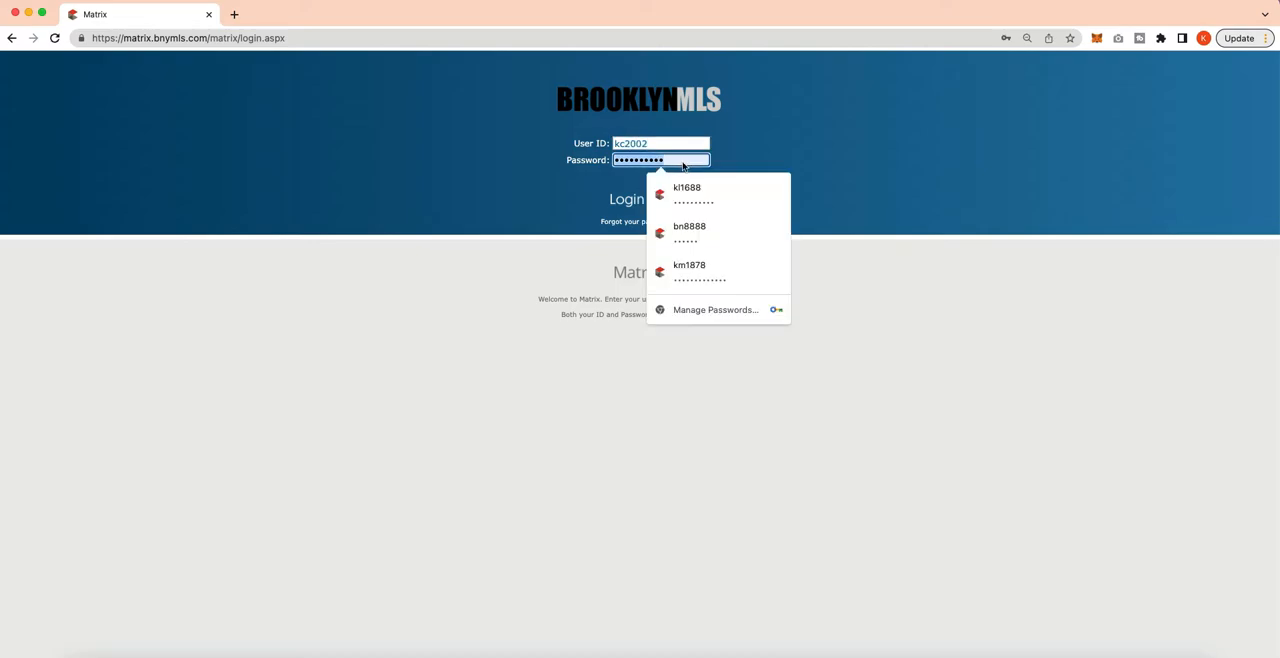
{"action": "type", "text": "••"}
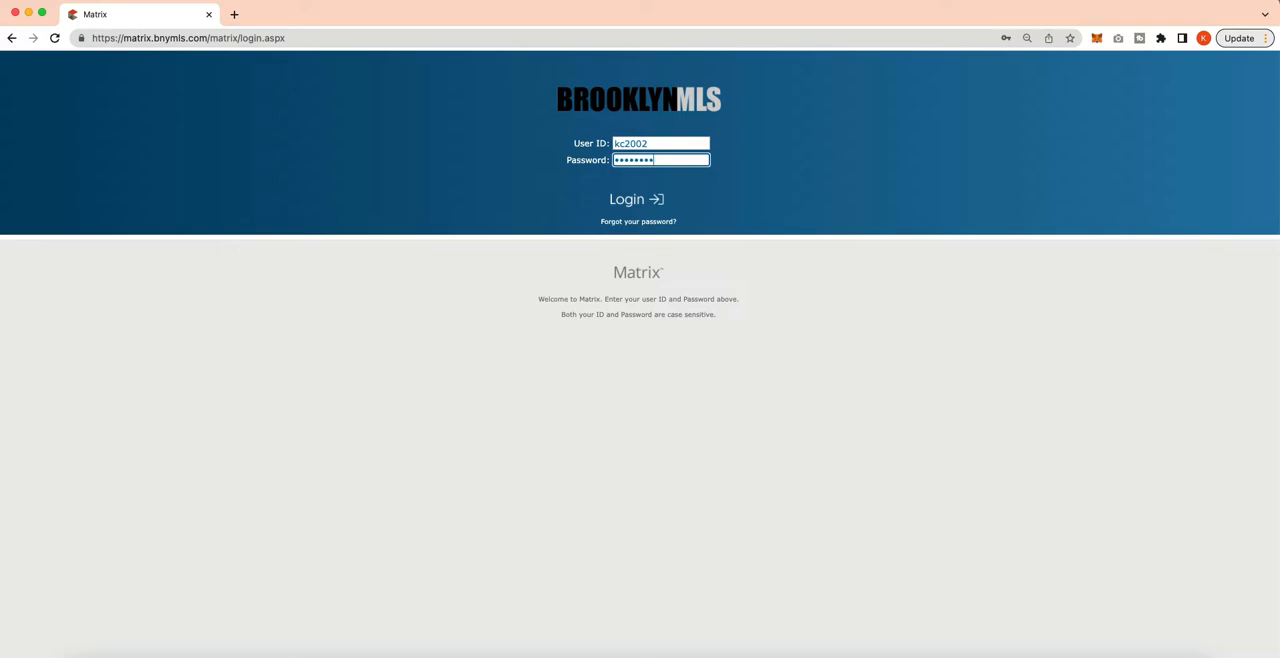
{"action": "key", "text": "super+a"}
{"action": "type", "text": "••••"}
{"action": "left_click", "coordinate": [674, 143]}
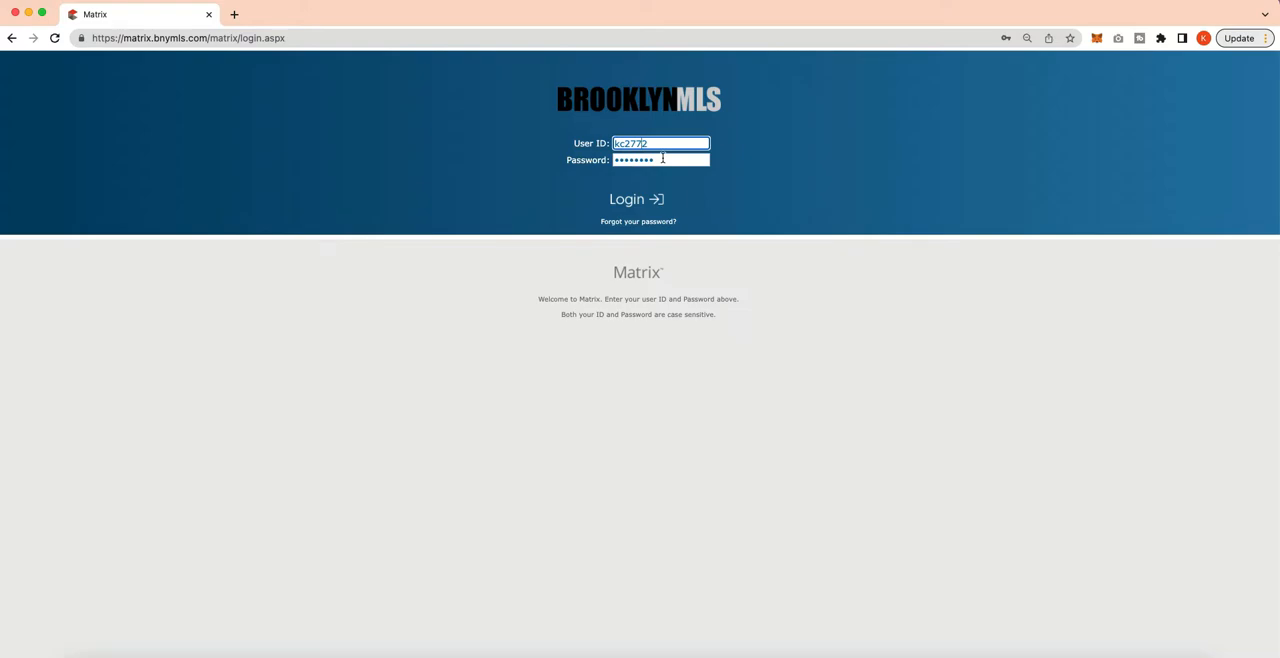
{"action": "left_click", "coordinate": [645, 201]}
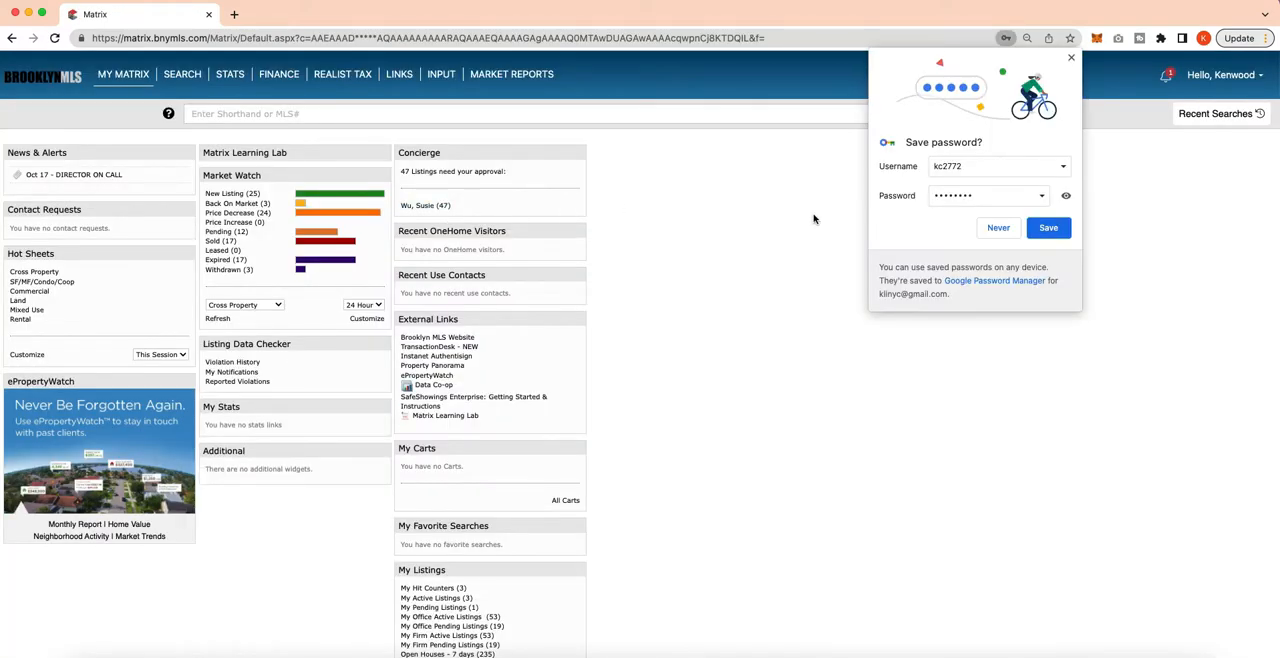
Decline saving the login credentials and open the Realist Tax service.
{"action": "left_click", "coordinate": [998, 227]}
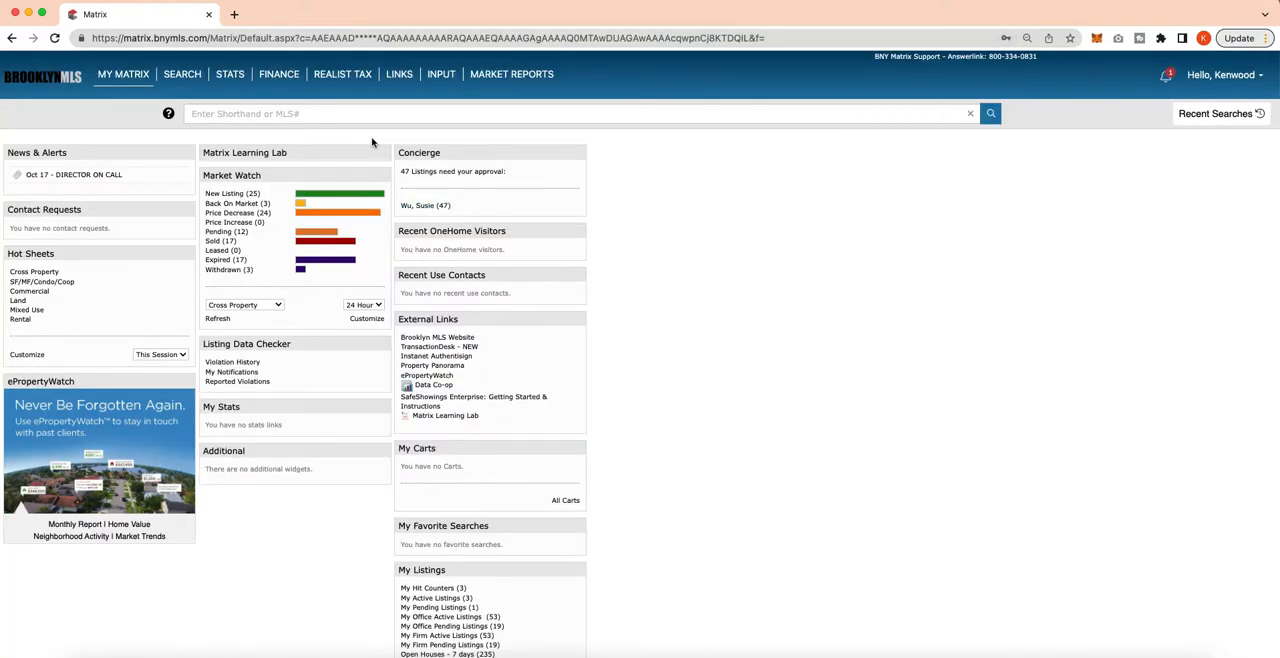
{"action": "left_click", "coordinate": [337, 80]}
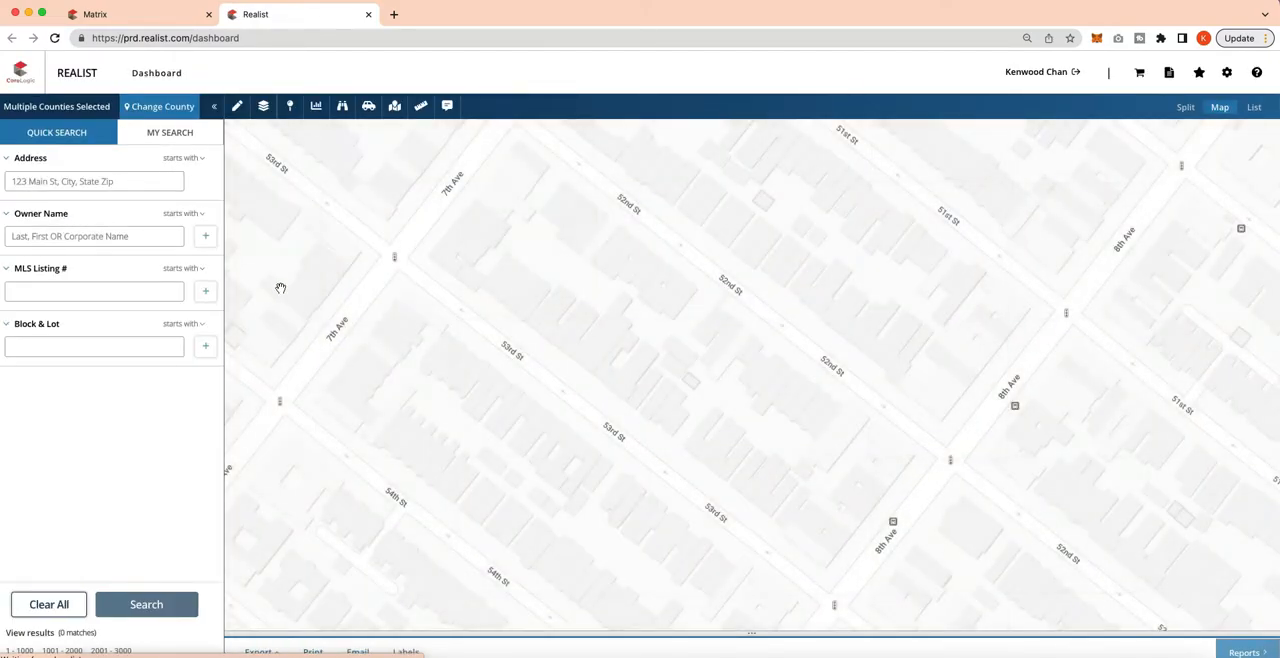
Examine the Brooklyn street map around 7th and 8th Avenues.
{"action": "scroll", "coordinate": [452, 342], "scroll_direction": "down", "scroll_amount": 2}
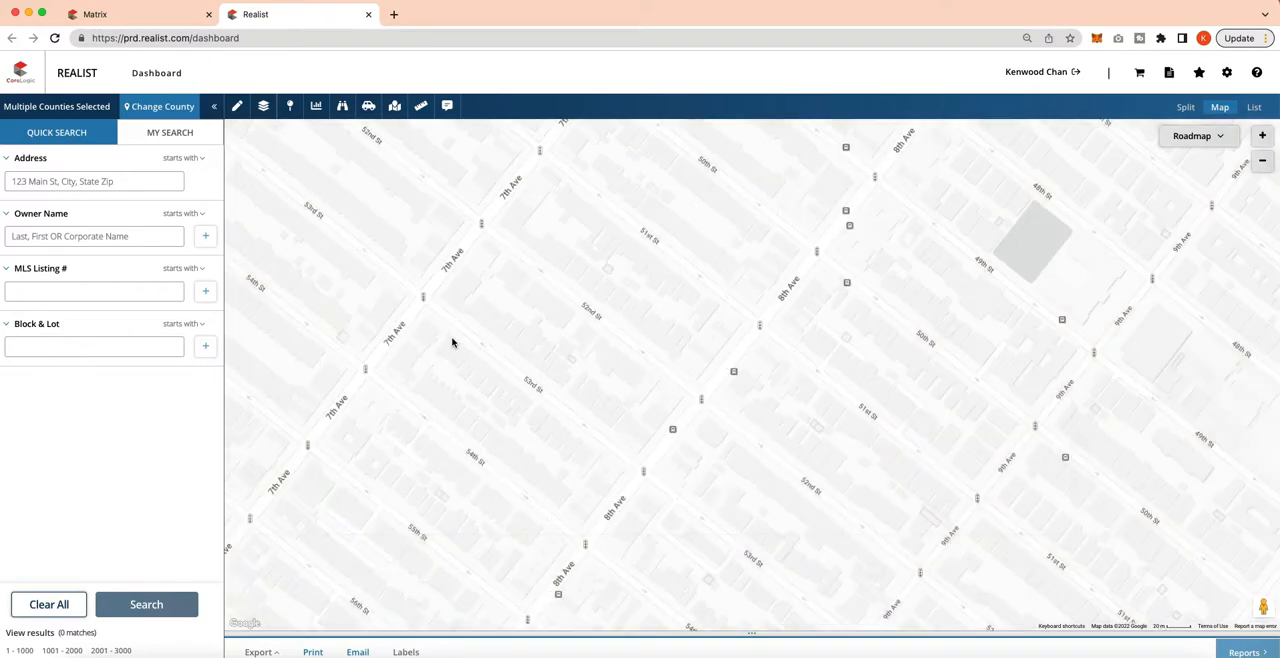
{"action": "scroll", "coordinate": [448, 353], "scroll_direction": "down", "scroll_amount": 2}
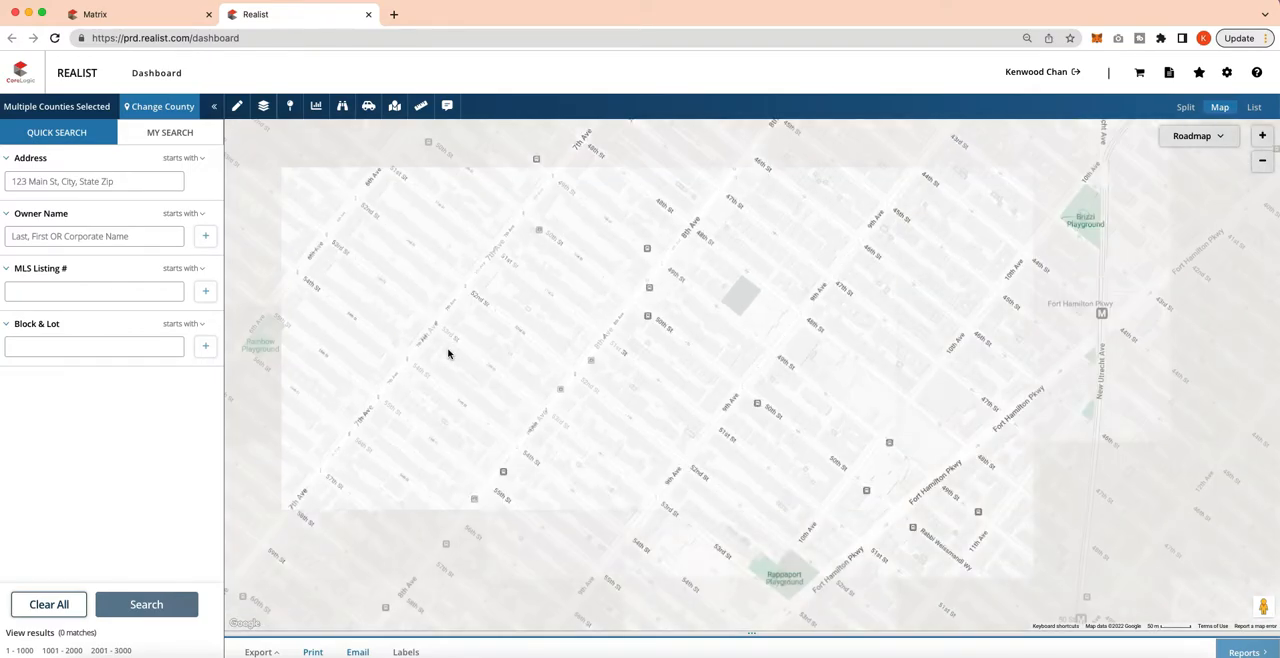
{"action": "left_click_drag", "start_coordinate": [490, 342], "coordinate": [630, 264]}
{"action": "left_click_drag", "start_coordinate": [576, 348], "coordinate": [710, 262]}
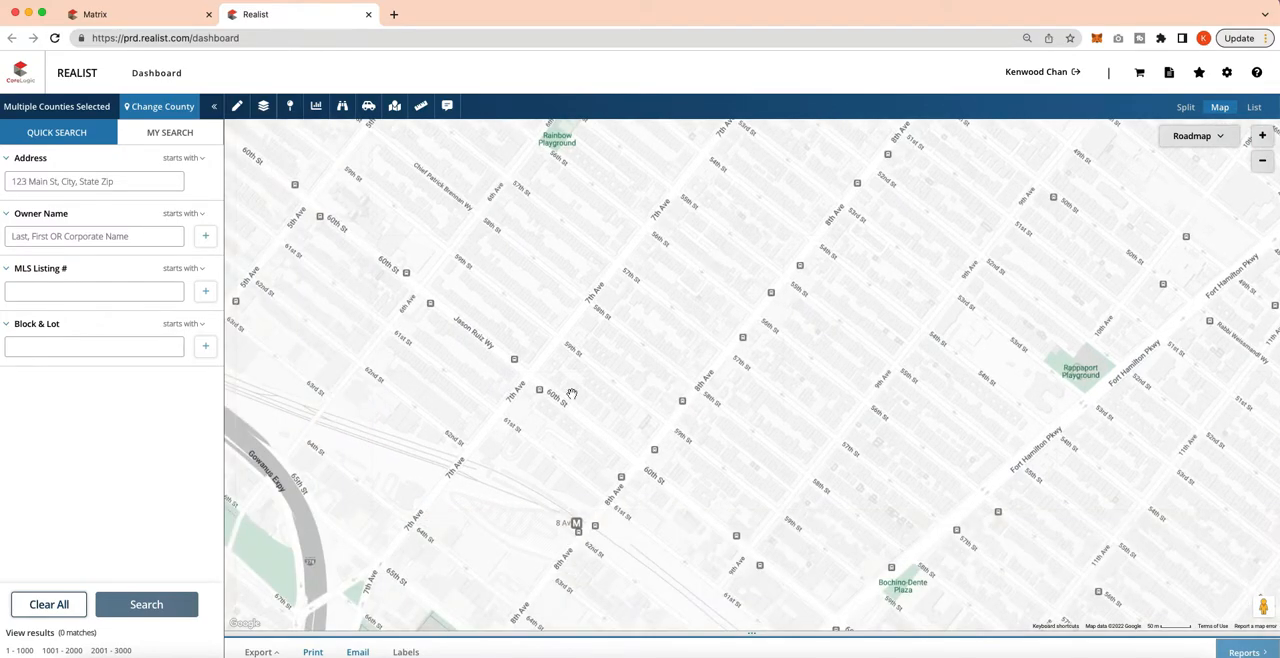
{"action": "left_click_drag", "start_coordinate": [572, 394], "coordinate": [827, 237]}
{"action": "mouse_move", "coordinate": [569, 340]}
{"action": "left_mouse_down"}
{"action": "mouse_move", "coordinate": [637, 311]}
{"action": "mouse_move", "coordinate": [415, 411]}
{"action": "left_mouse_up"}
{"action": "left_click_drag", "start_coordinate": [690, 256], "coordinate": [305, 492]}
{"action": "left_click_drag", "start_coordinate": [591, 311], "coordinate": [661, 414]}
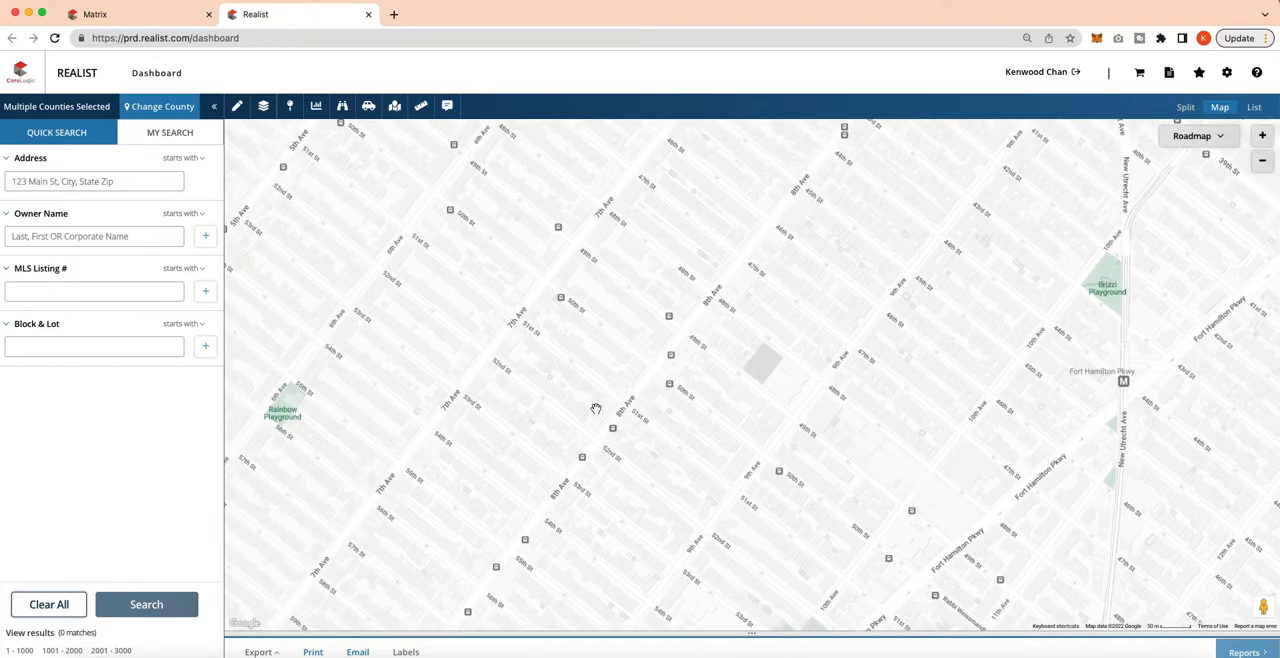
Search for the property on 86th Street by entering its street address with Brooklyn, NY.
{"action": "left_click", "coordinate": [114, 186]}
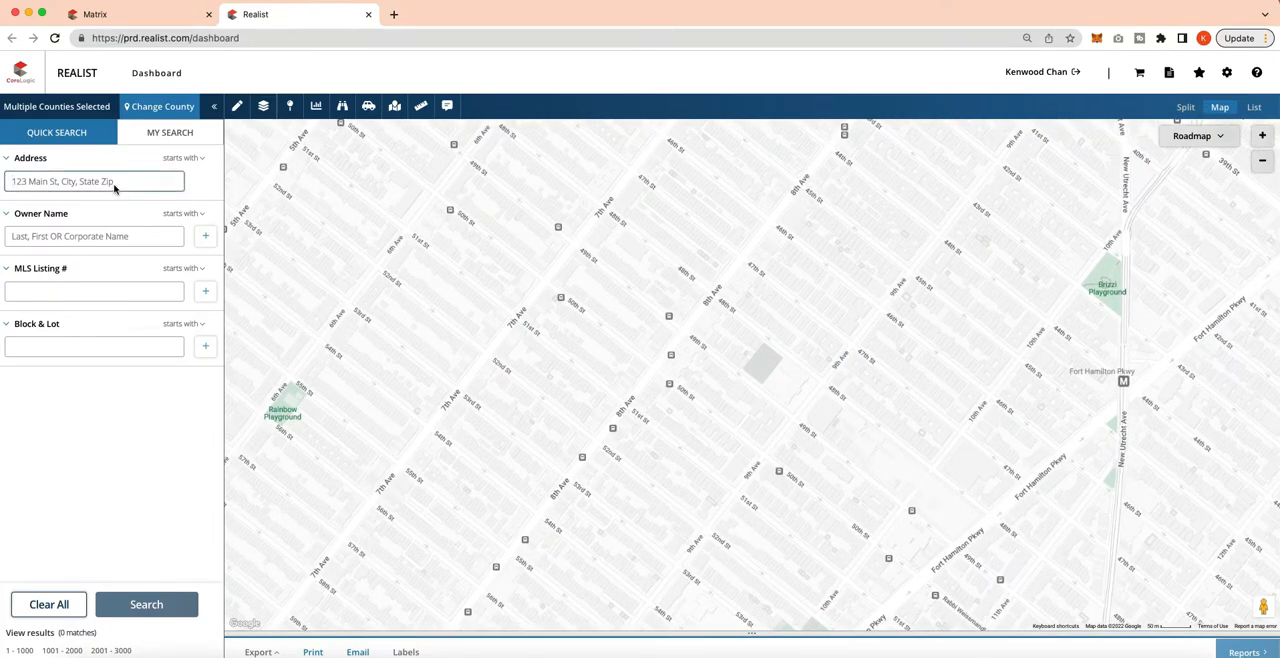
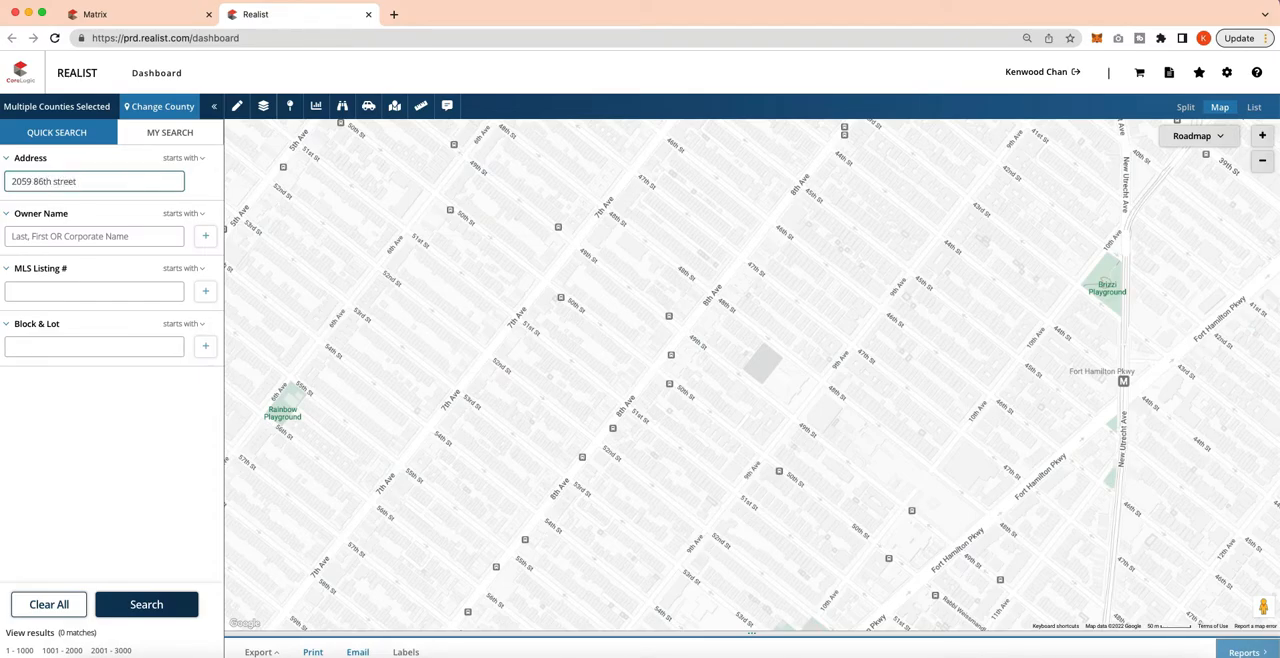
{"action": "left_click", "coordinate": [125, 600]}
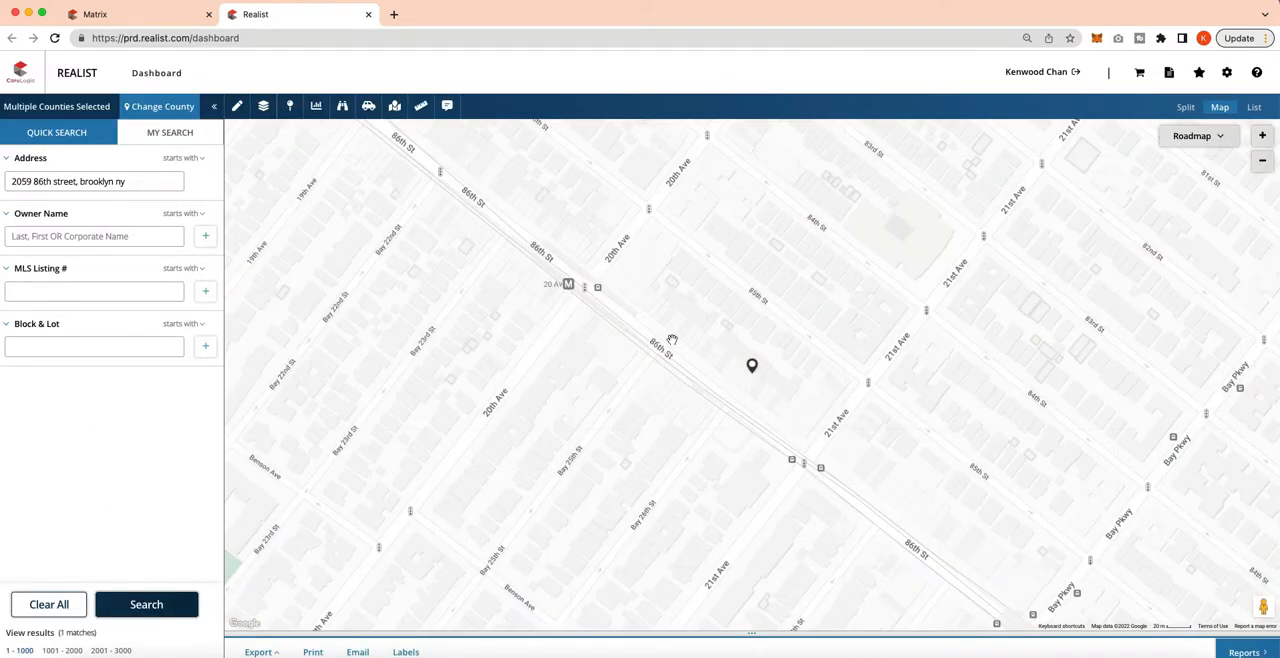
Outline a polygon search area around the found property, between 20th and 21st Avenues from 81st Street to 86th Street.
{"action": "mouse_move", "coordinate": [811, 271]}
{"action": "left_mouse_down"}
{"action": "mouse_move", "coordinate": [661, 357]}
{"action": "mouse_move", "coordinate": [663, 314]}
{"action": "left_mouse_up"}
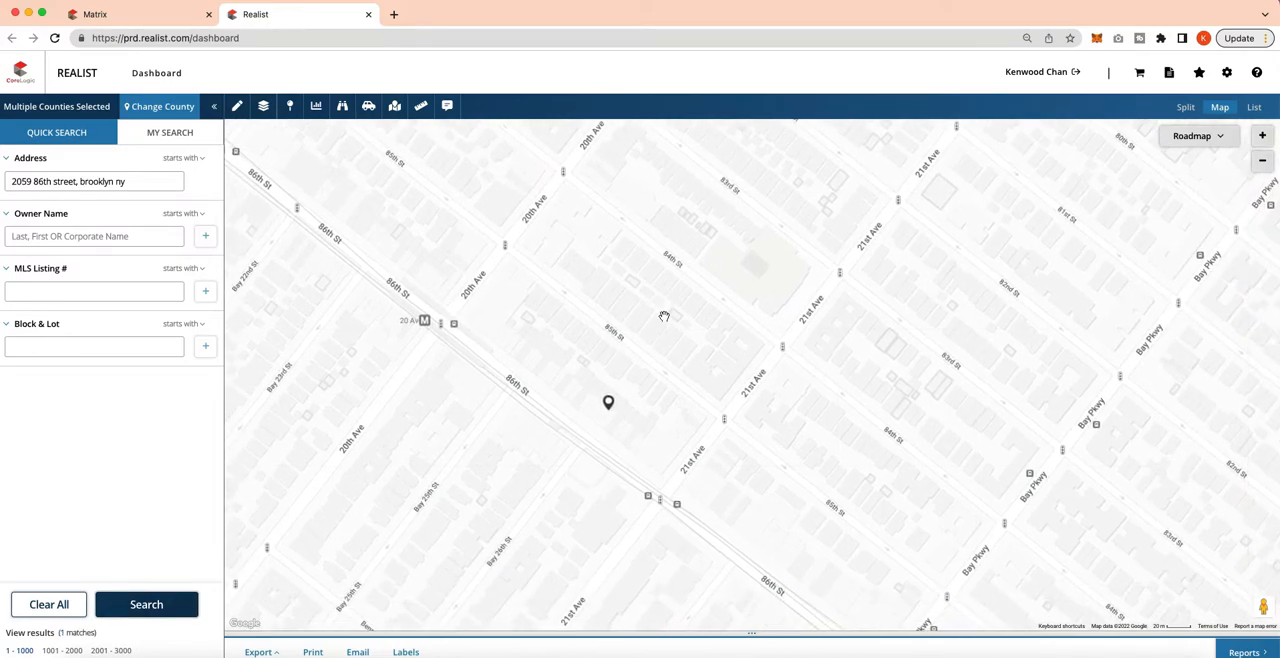
{"action": "scroll", "coordinate": [663, 314], "scroll_direction": "down", "scroll_amount": 2}
{"action": "left_click_drag", "start_coordinate": [741, 255], "coordinate": [689, 246]}
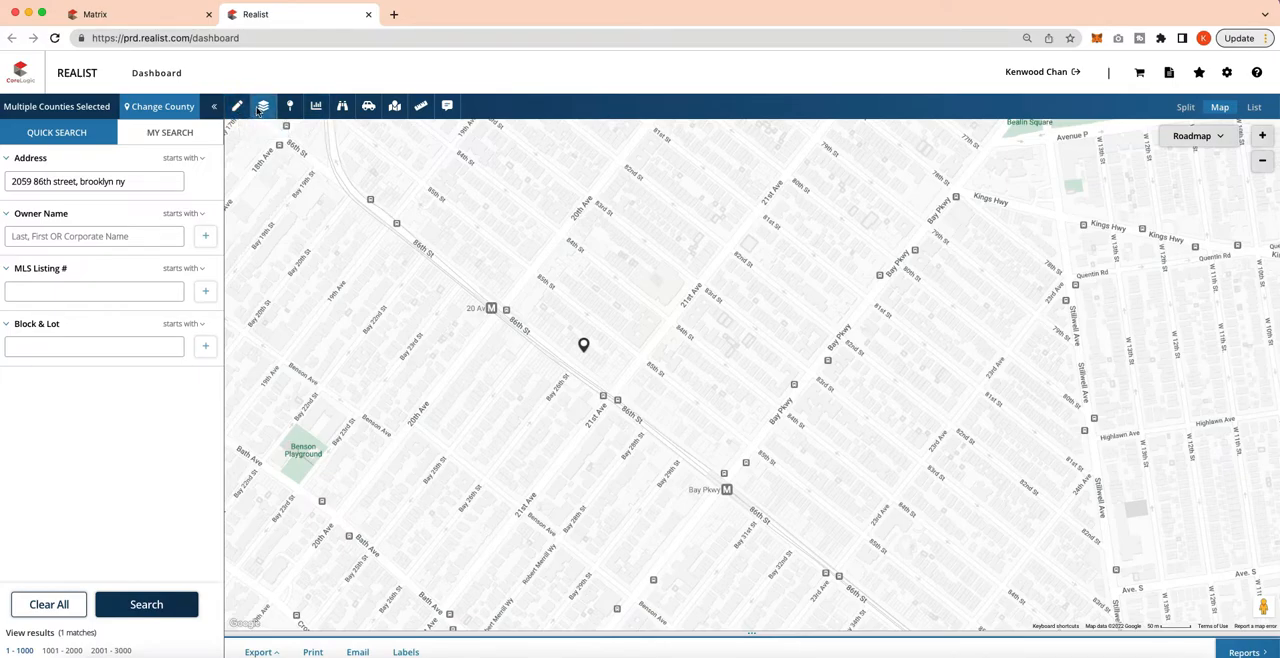
{"action": "mouse_move", "coordinate": [248, 110]}
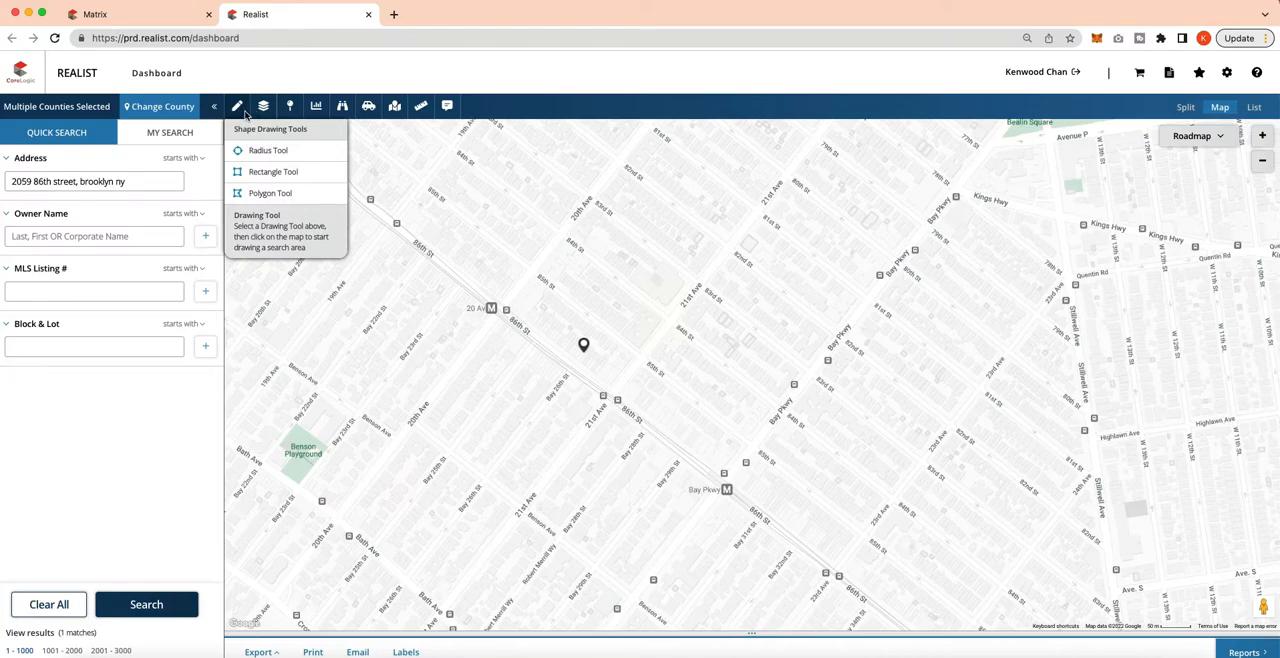
{"action": "left_click", "coordinate": [258, 193]}
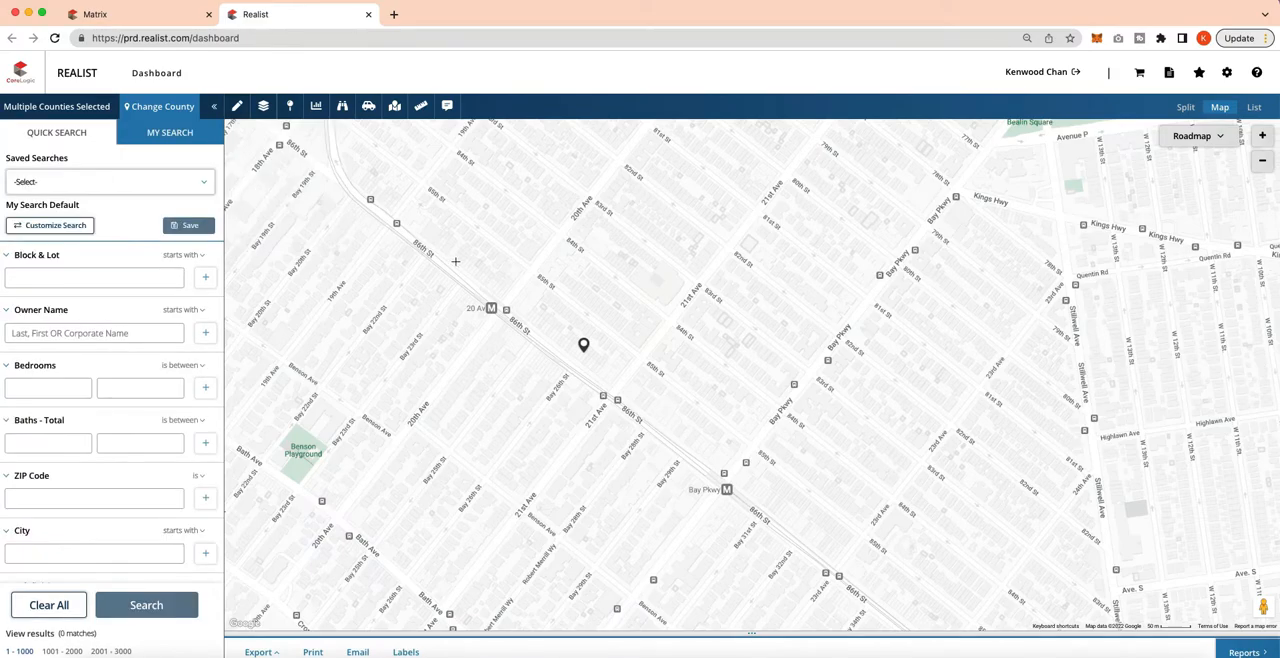
{"action": "left_click", "coordinate": [643, 131]}
{"action": "left_click", "coordinate": [497, 309]}
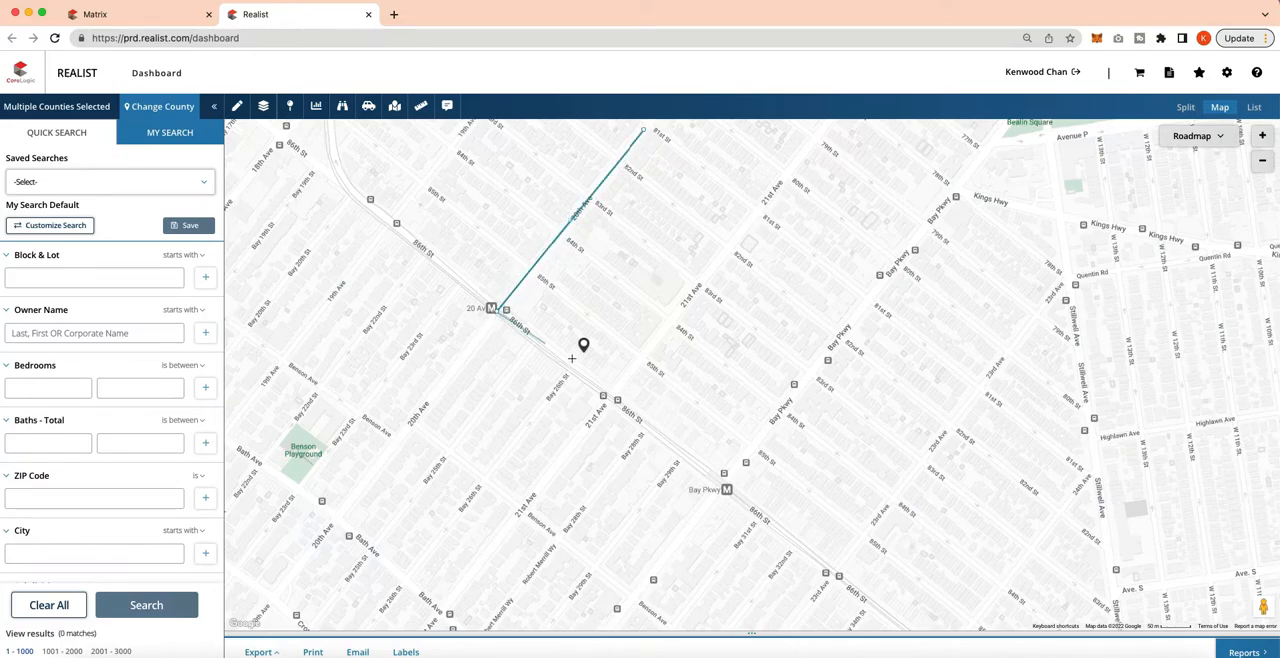
{"action": "left_click", "coordinate": [607, 394]}
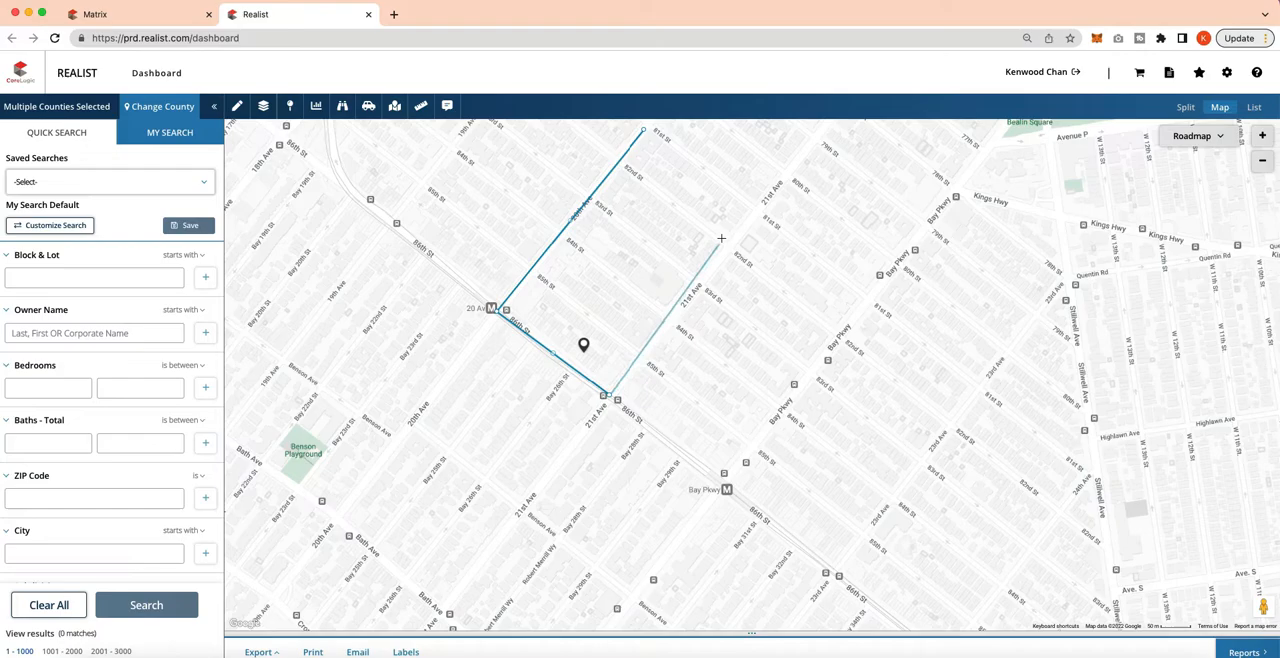
{"action": "left_click", "coordinate": [757, 210]}
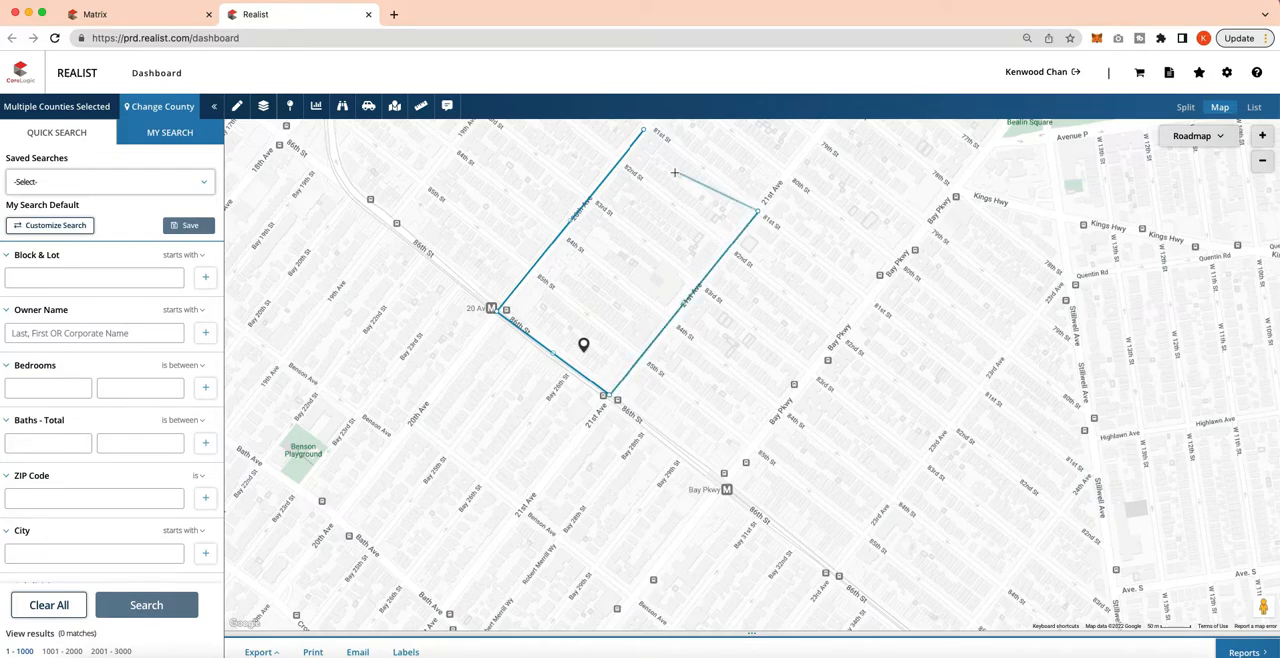
{"action": "left_click", "coordinate": [644, 131]}
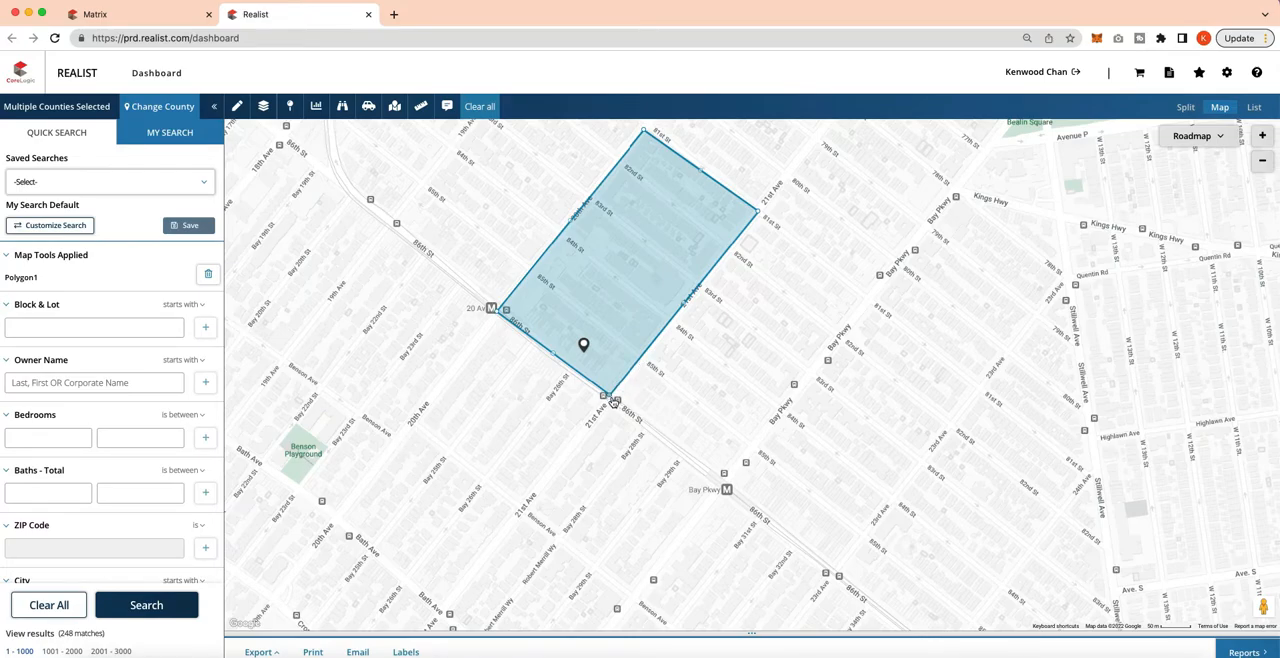
Stretch the polygon's two 21st Avenue corners out to 23rd Avenue, keeping 86th Street and 81st Street as its long edges.
{"action": "left_click_drag", "start_coordinate": [612, 400], "coordinate": [831, 573]}
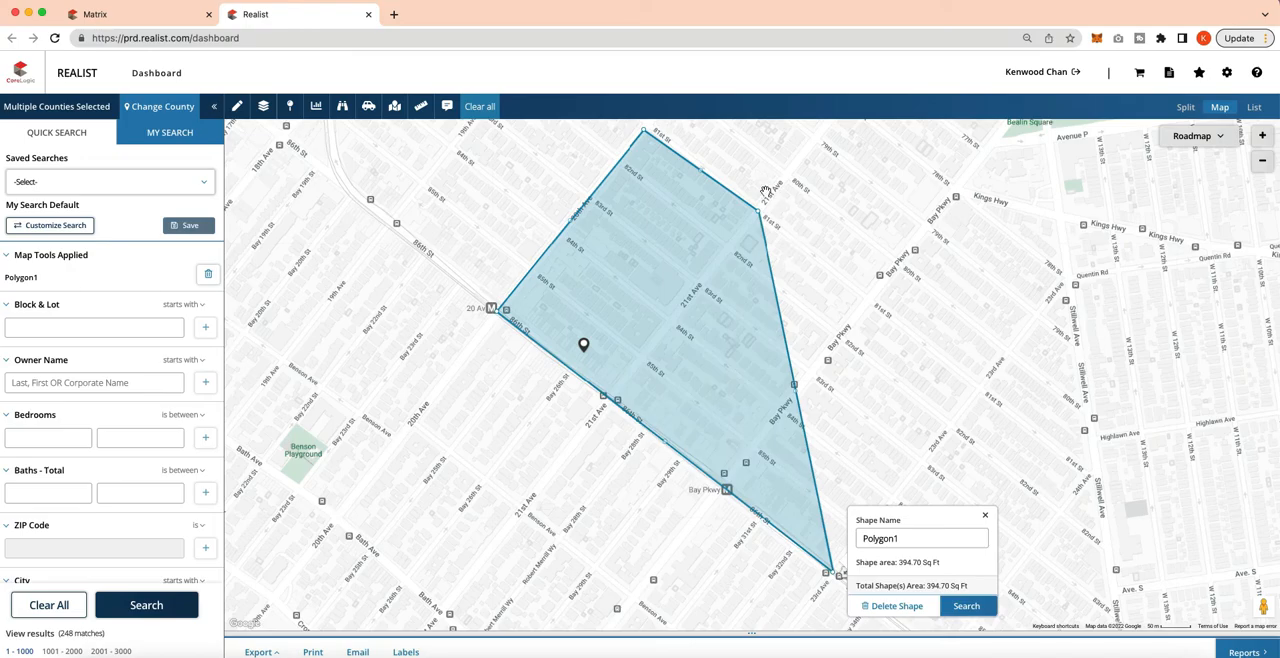
{"action": "left_click_drag", "start_coordinate": [762, 214], "coordinate": [986, 393]}
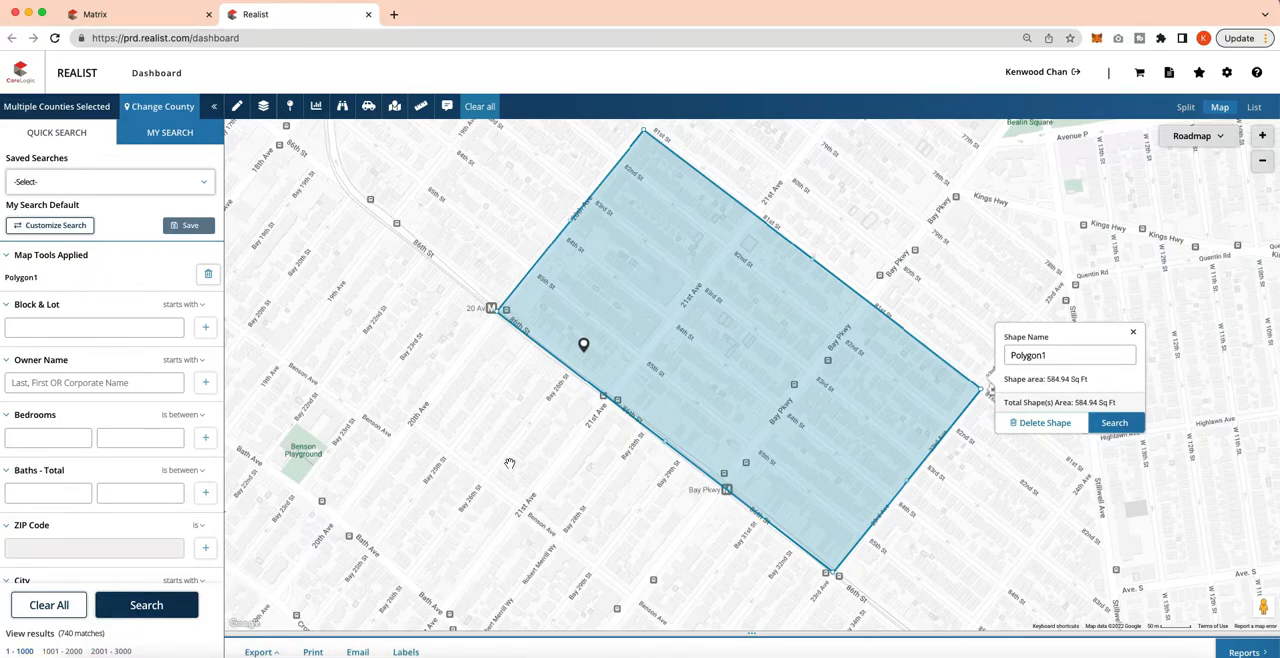
Create Avery 5160 mailing labels in mixed case with tax billing addresses and the current owner shown, using all remaining exports.
{"action": "left_click", "coordinate": [405, 652]}
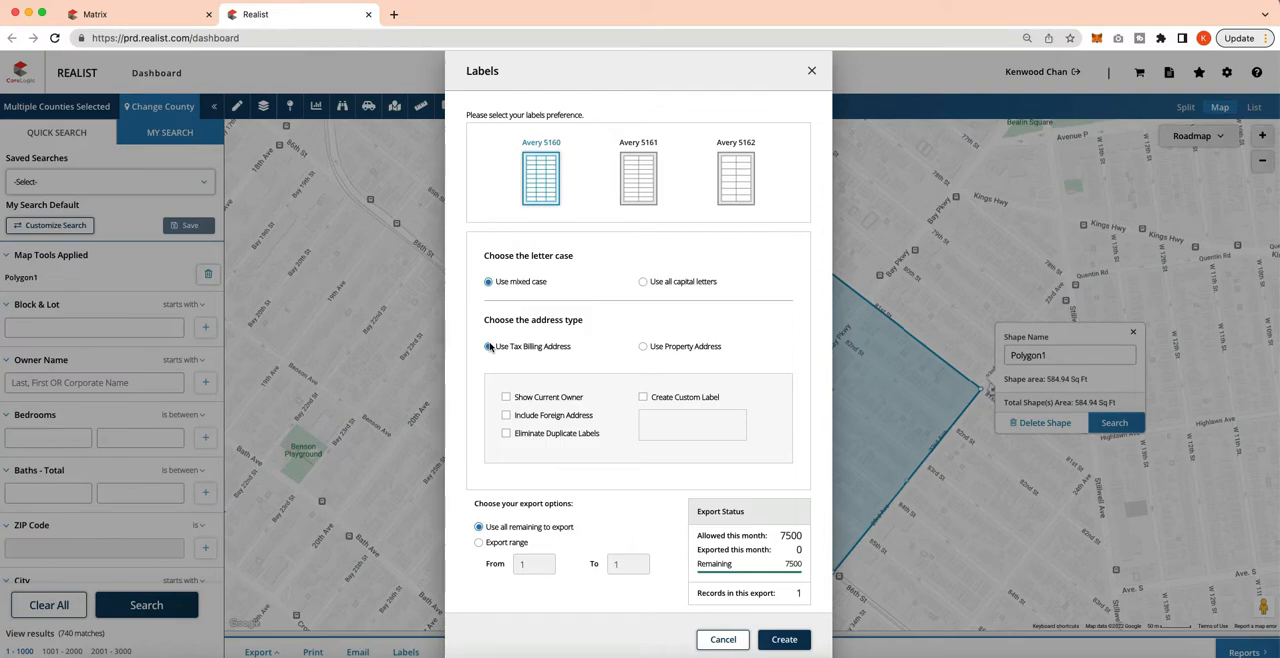
{"action": "left_click", "coordinate": [537, 399]}
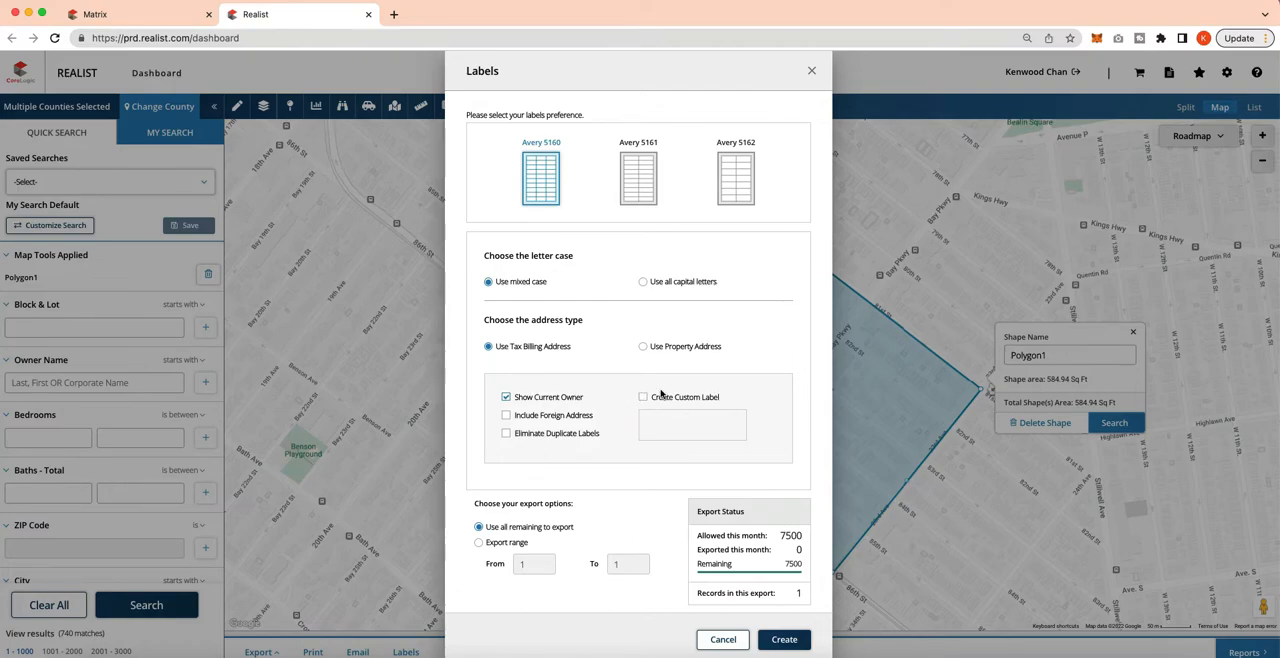
{"action": "left_click", "coordinate": [780, 640]}
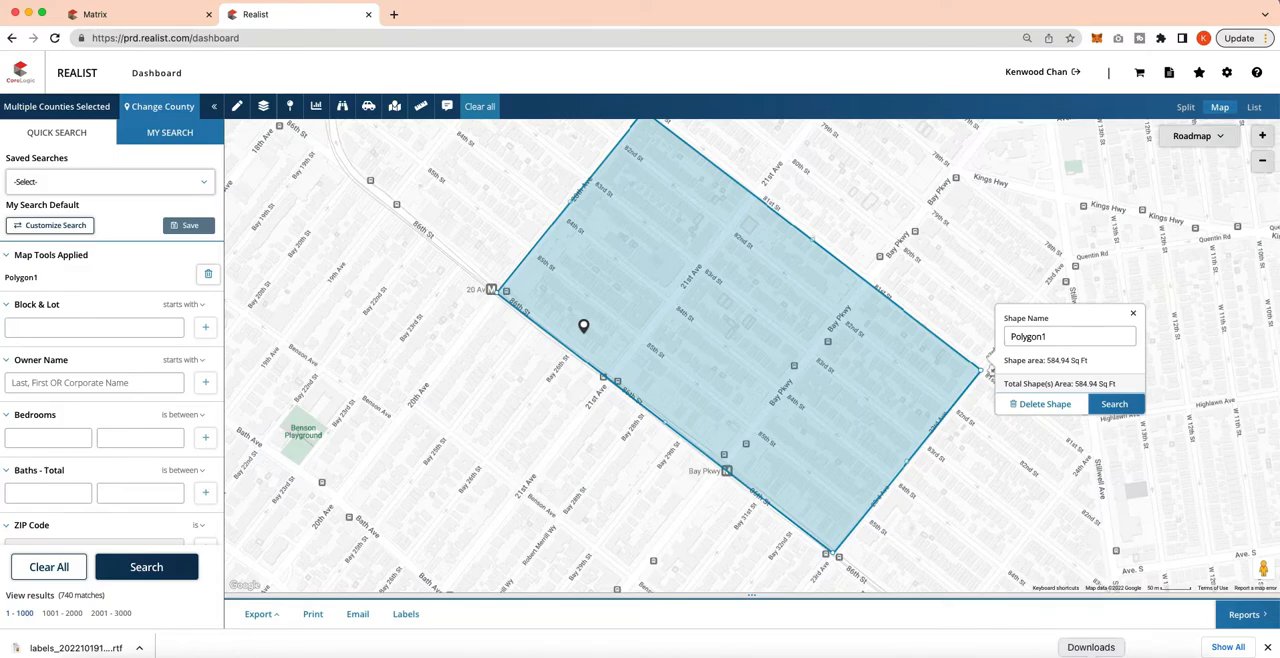
Open labels_20221019184844.rtf from the Downloads folder to check the generated labels, and close the file and folder windows.
{"action": "left_click", "coordinate": [78, 657]}
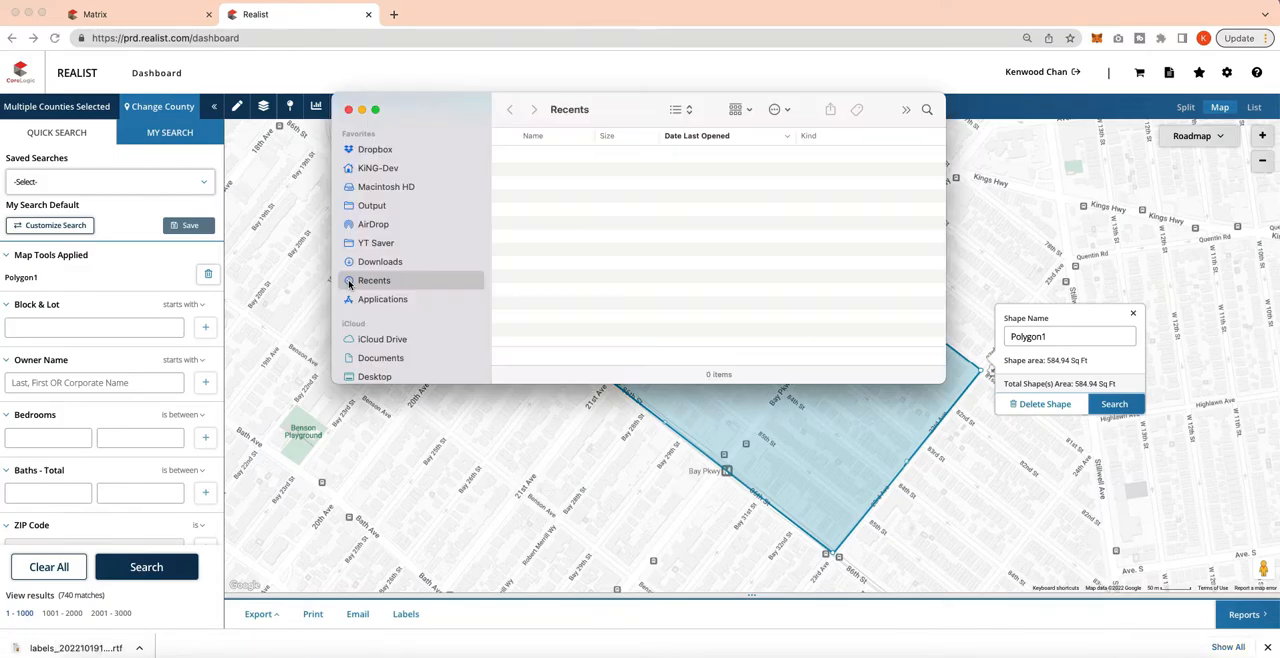
{"action": "left_click", "coordinate": [377, 262]}
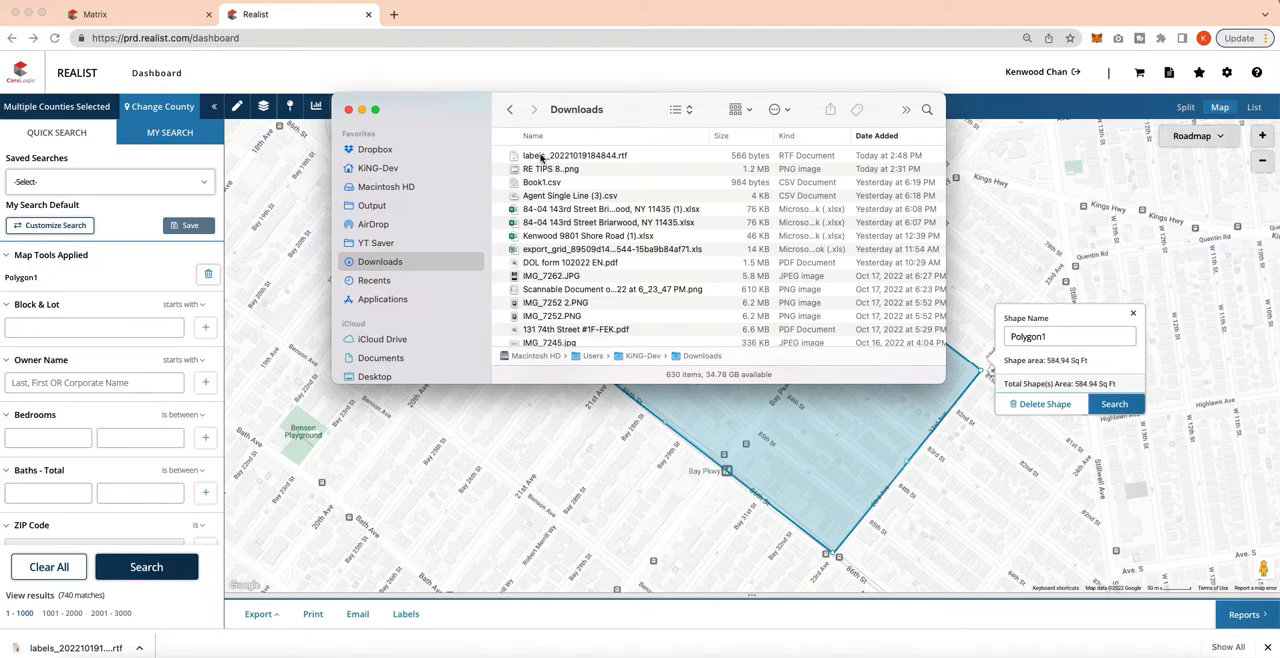
{"action": "double_click", "coordinate": [541, 157]}
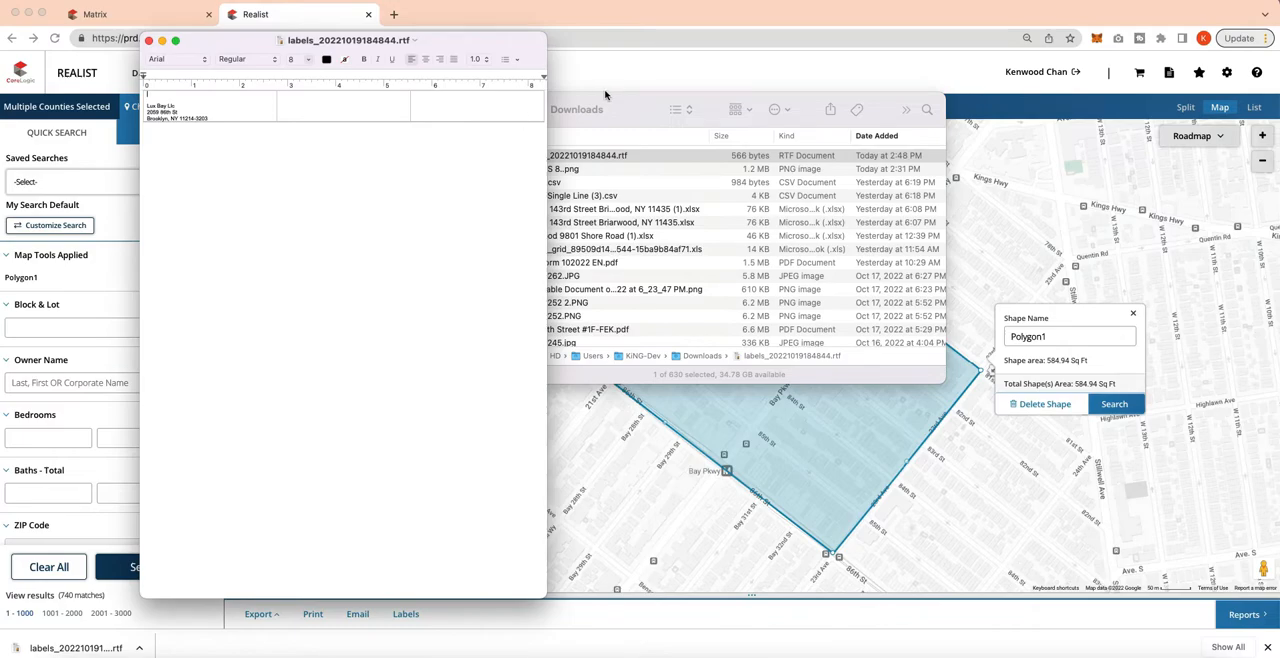
{"action": "left_click", "coordinate": [633, 105]}
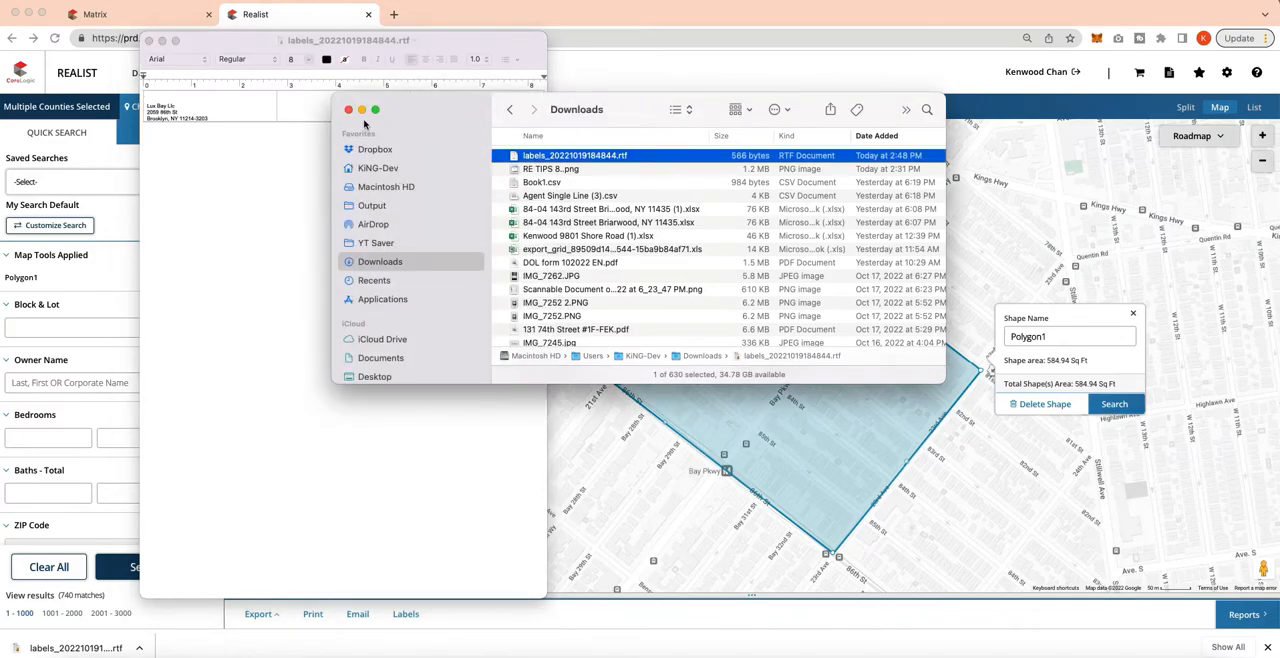
{"action": "left_click", "coordinate": [347, 110]}
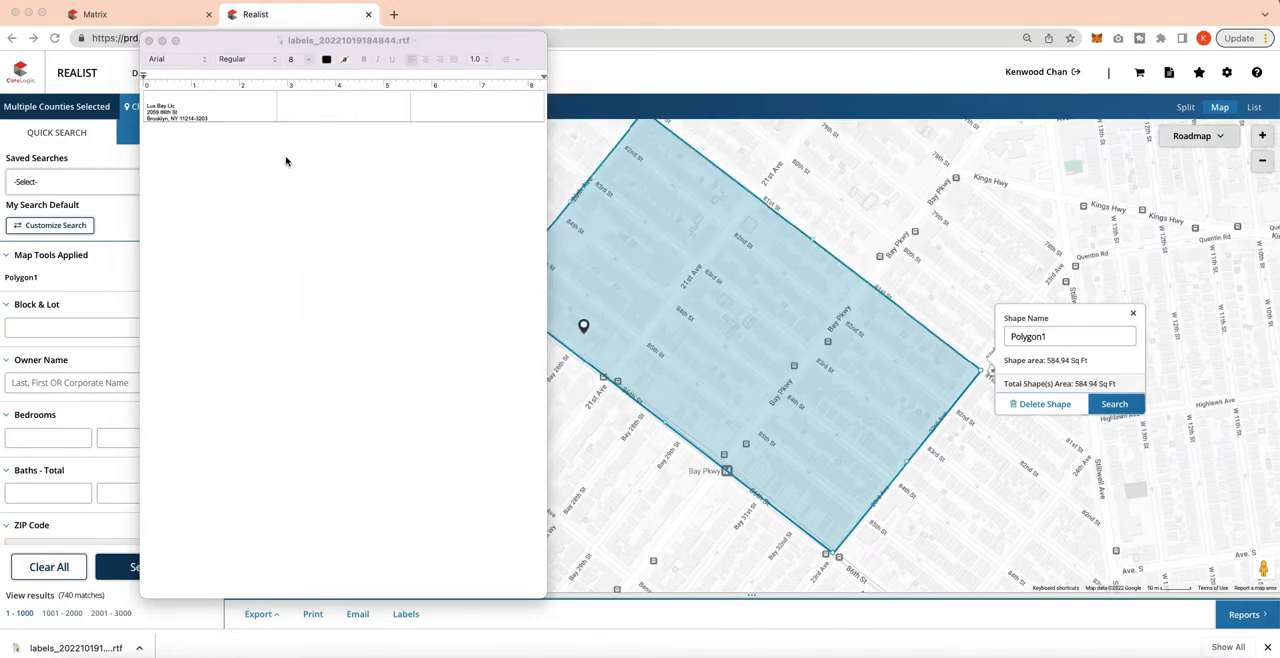
{"action": "left_click", "coordinate": [149, 41]}
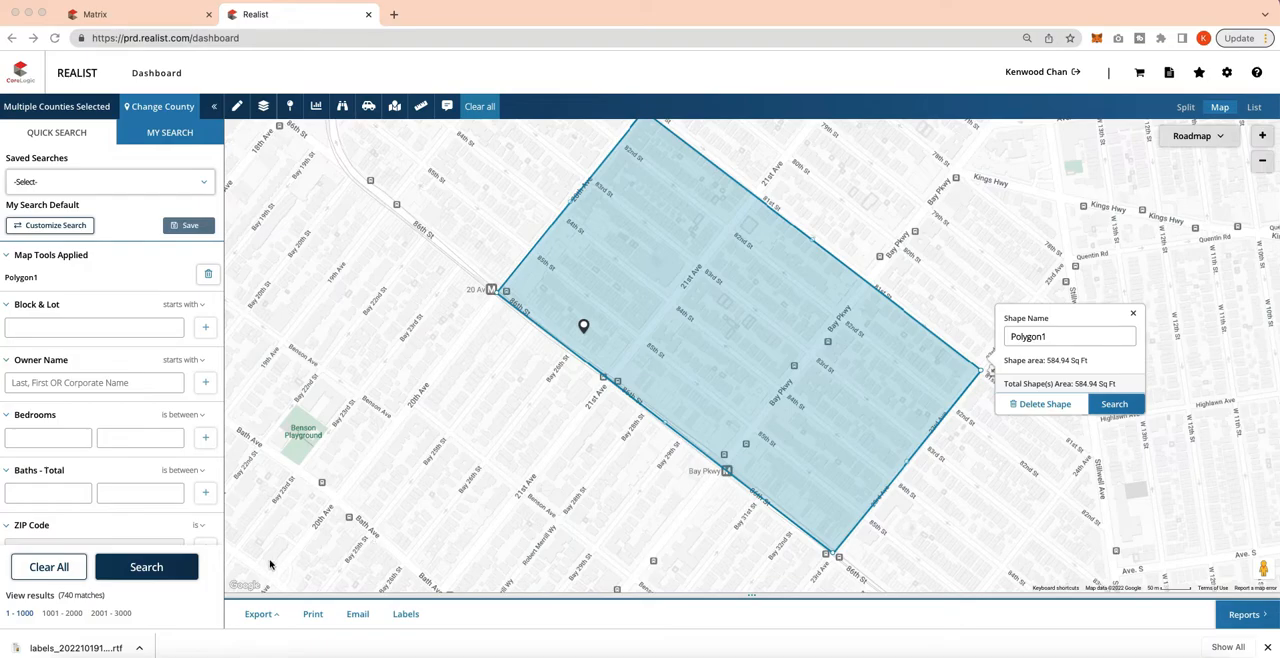
Run the property search for everything inside the polygon area.
{"action": "left_click", "coordinate": [169, 569]}
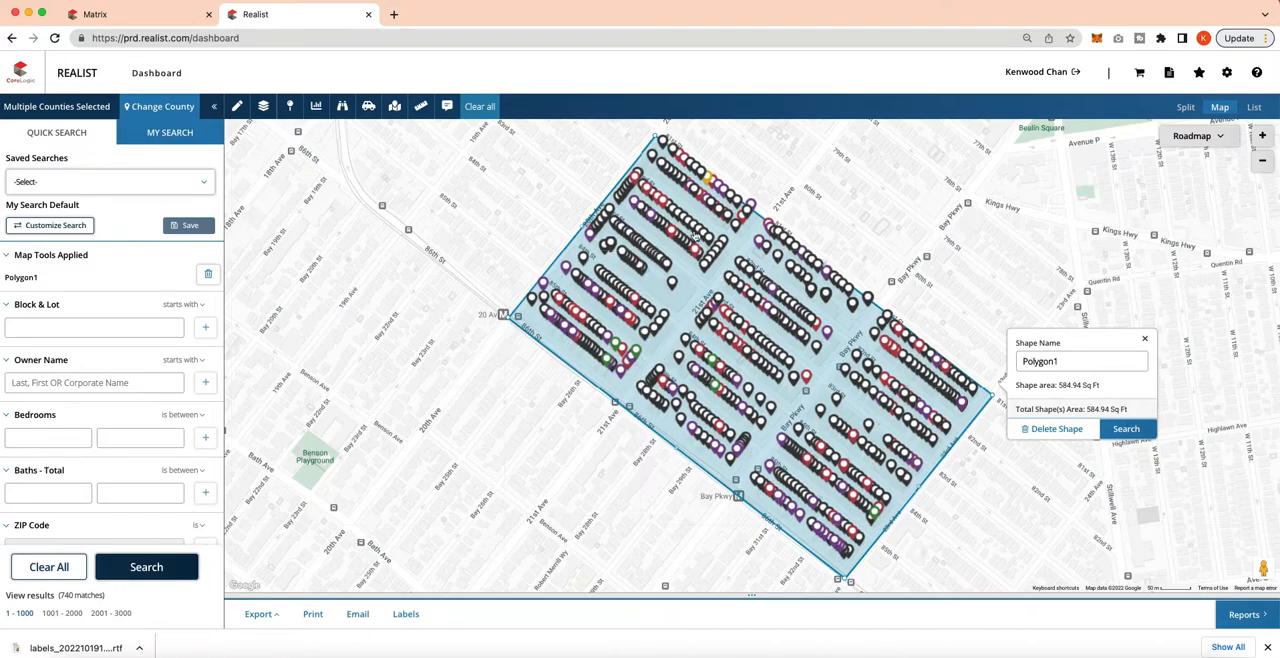
Create Avery 5160 labels in mixed case with tax billing addresses, and open the downloaded labels_20221019184944.rtf in a wider window.
{"action": "left_click", "coordinate": [403, 616]}
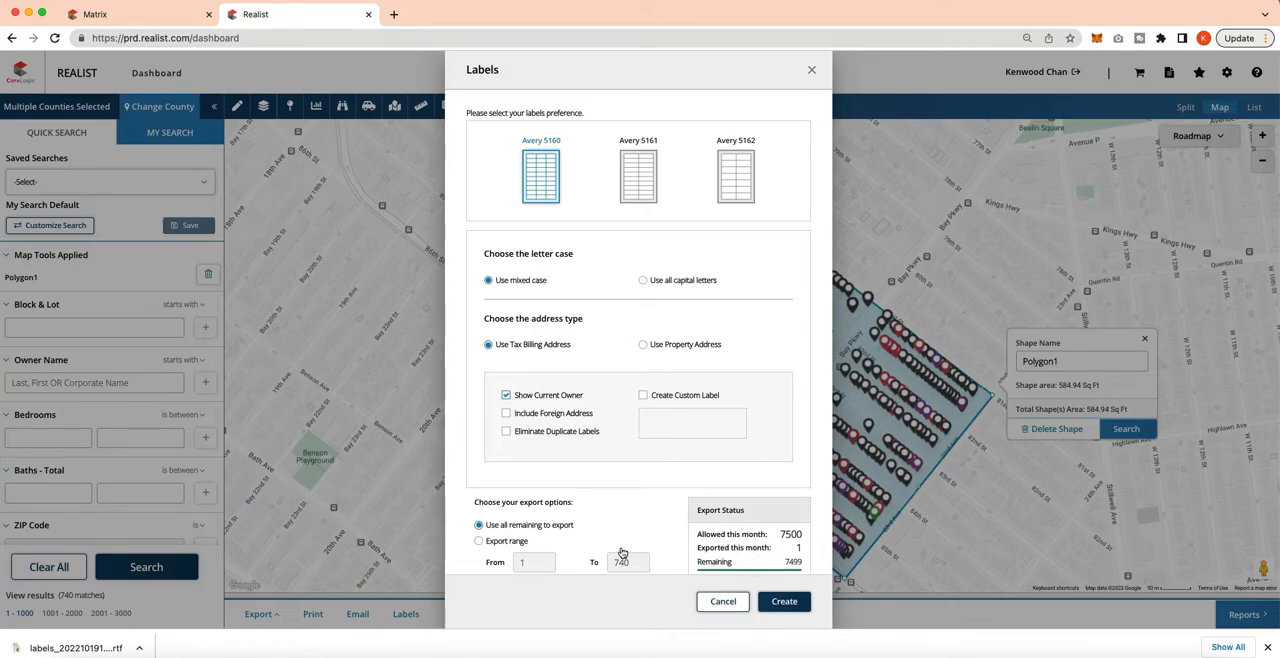
{"action": "left_click", "coordinate": [782, 601]}
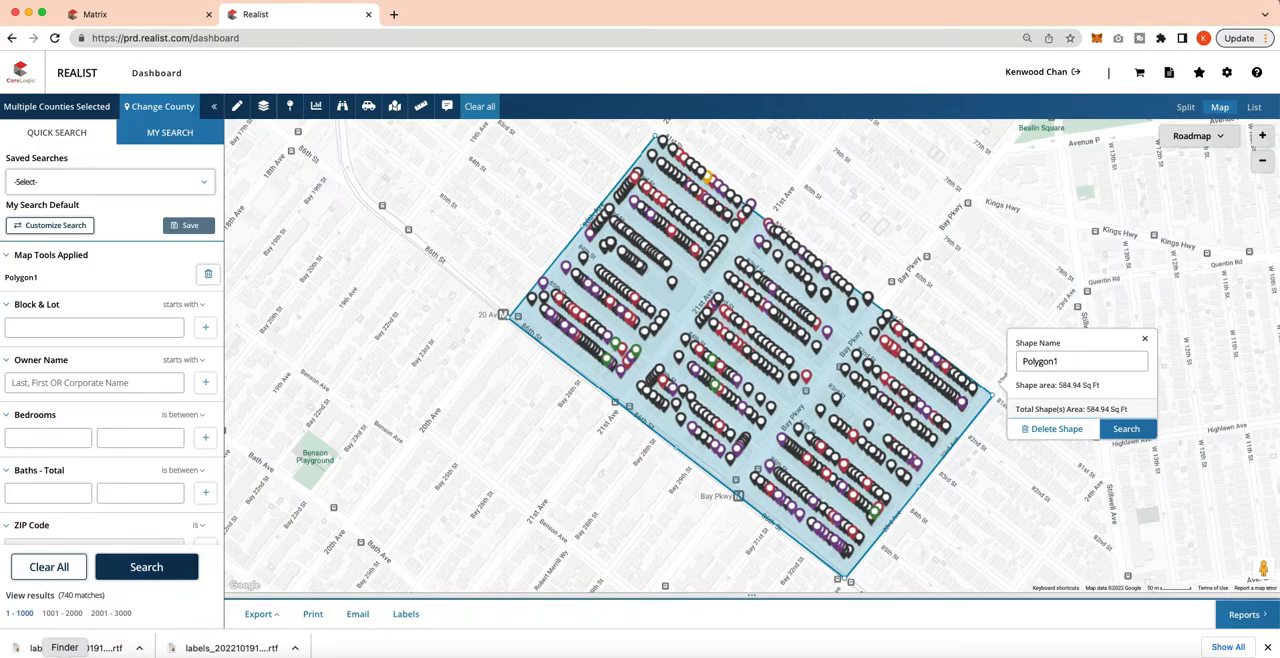
{"action": "left_click", "coordinate": [64, 655]}
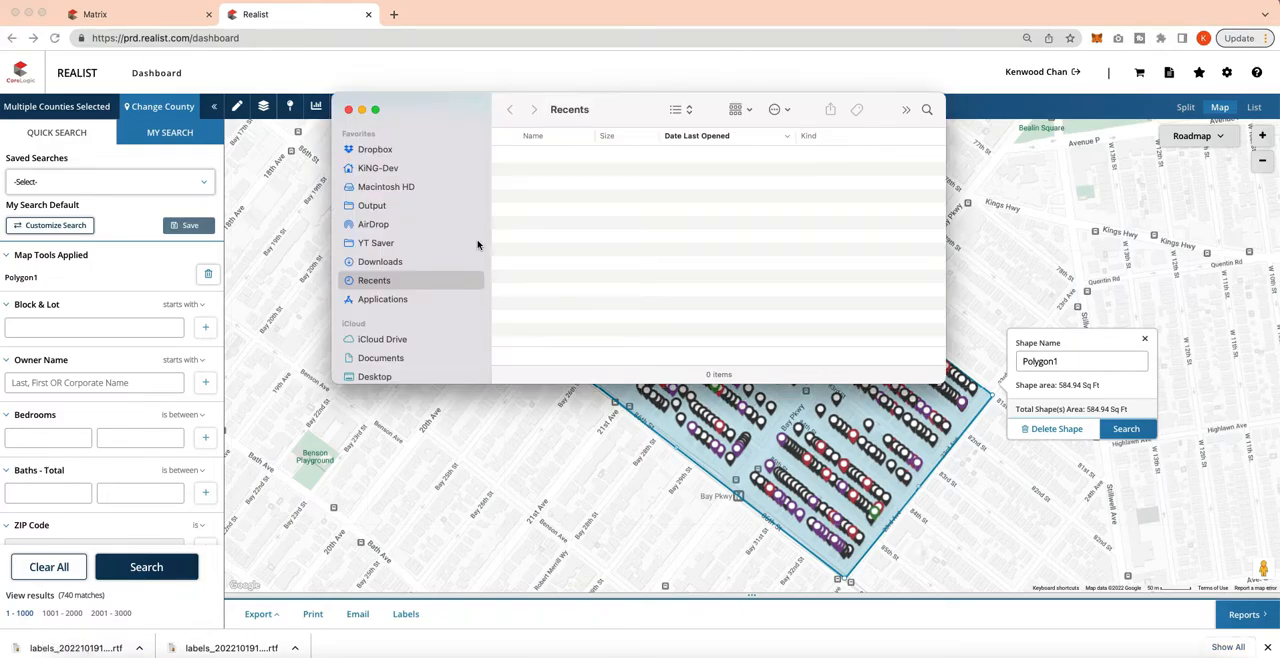
{"action": "left_click", "coordinate": [392, 263]}
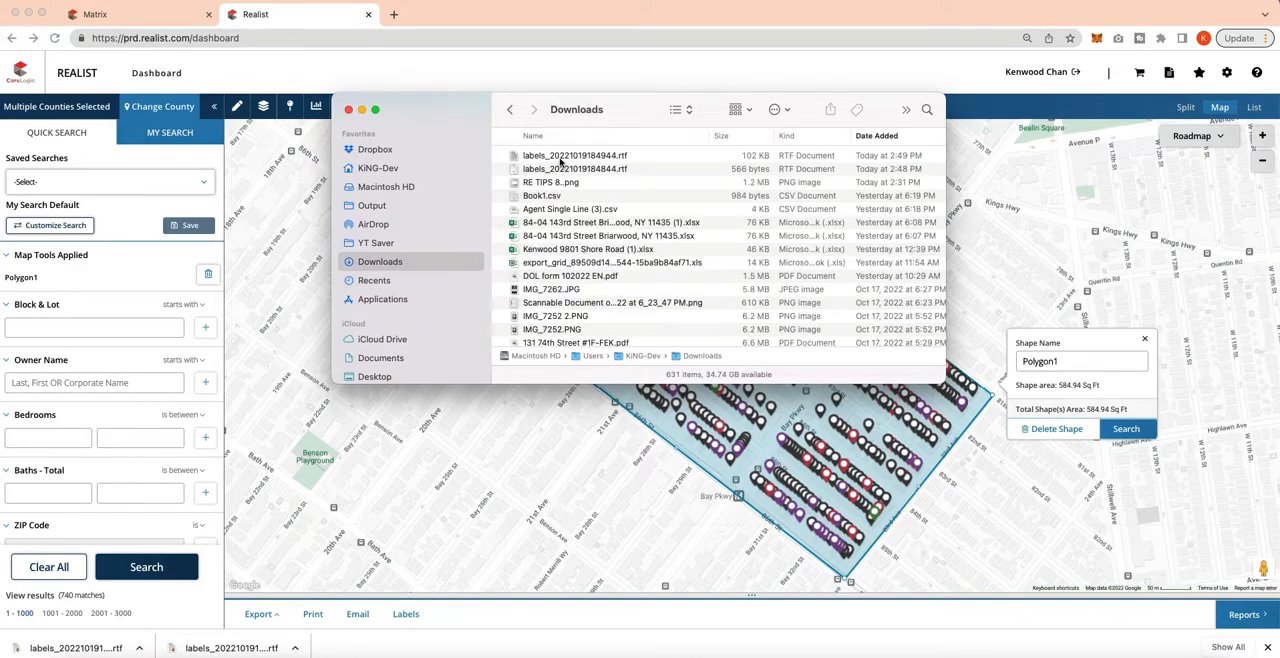
{"action": "double_click", "coordinate": [549, 155]}
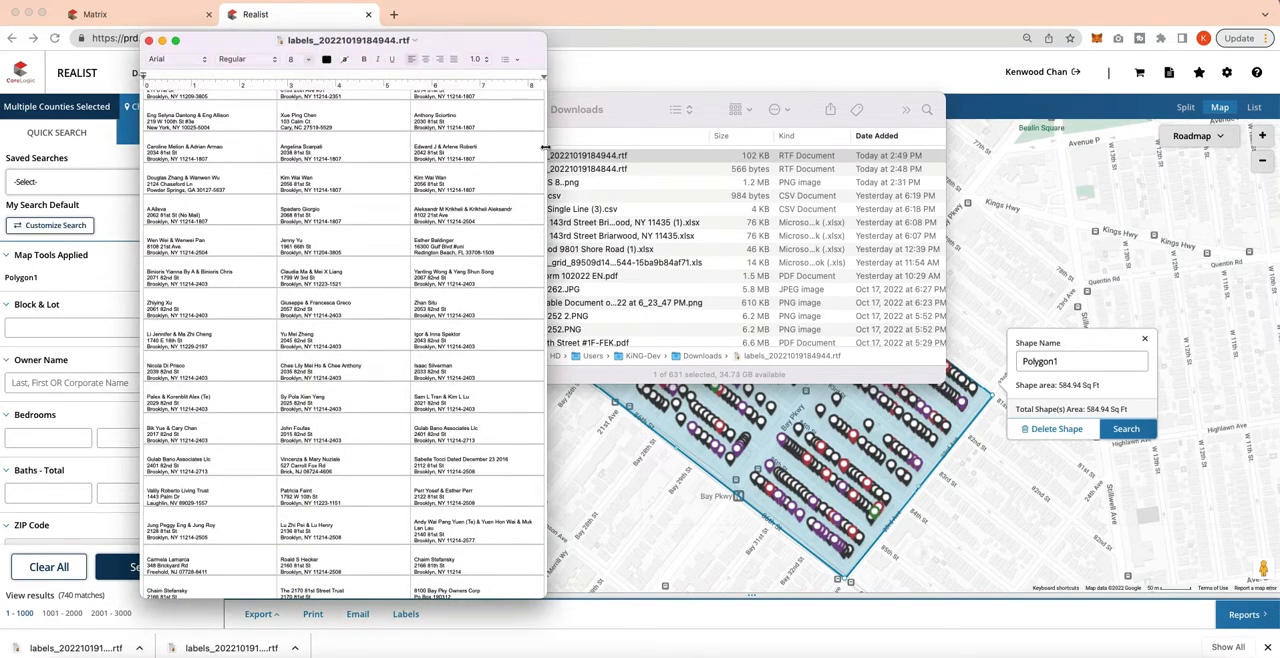
{"action": "left_click_drag", "start_coordinate": [649, 147], "coordinate": [766, 142]}
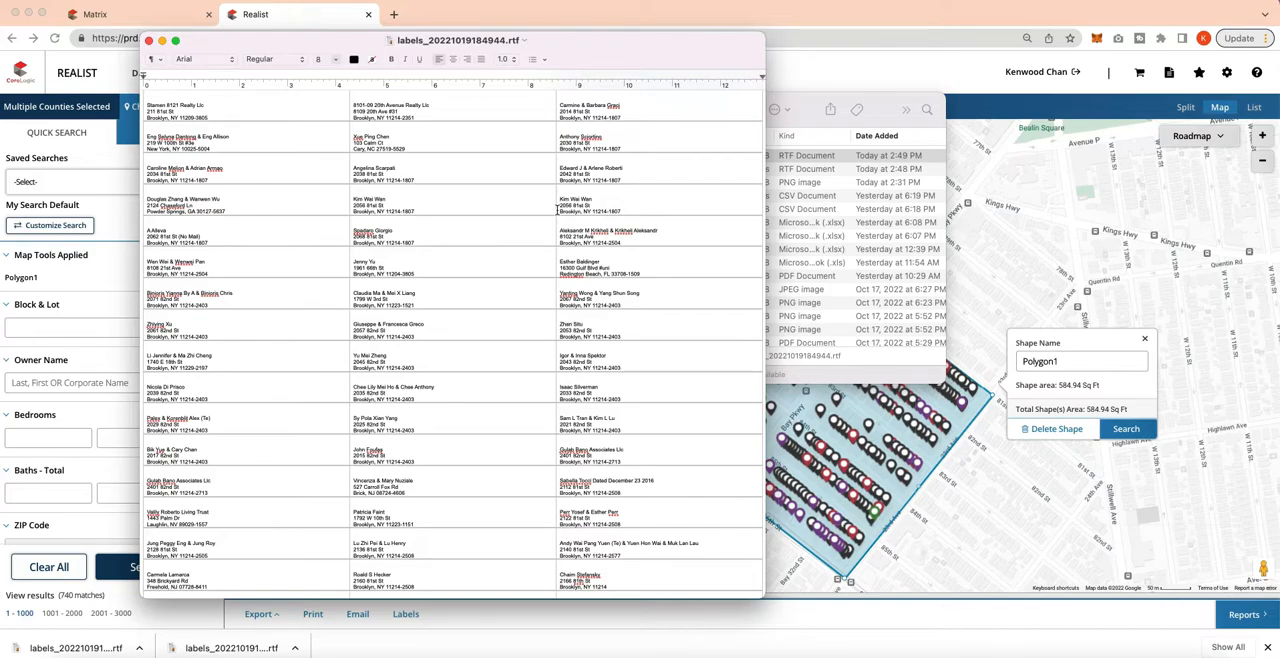
Copy all the label text from the RTF file and paste it into a blank Excel workbook starting at cell A1.
{"action": "key", "text": "super+a"}
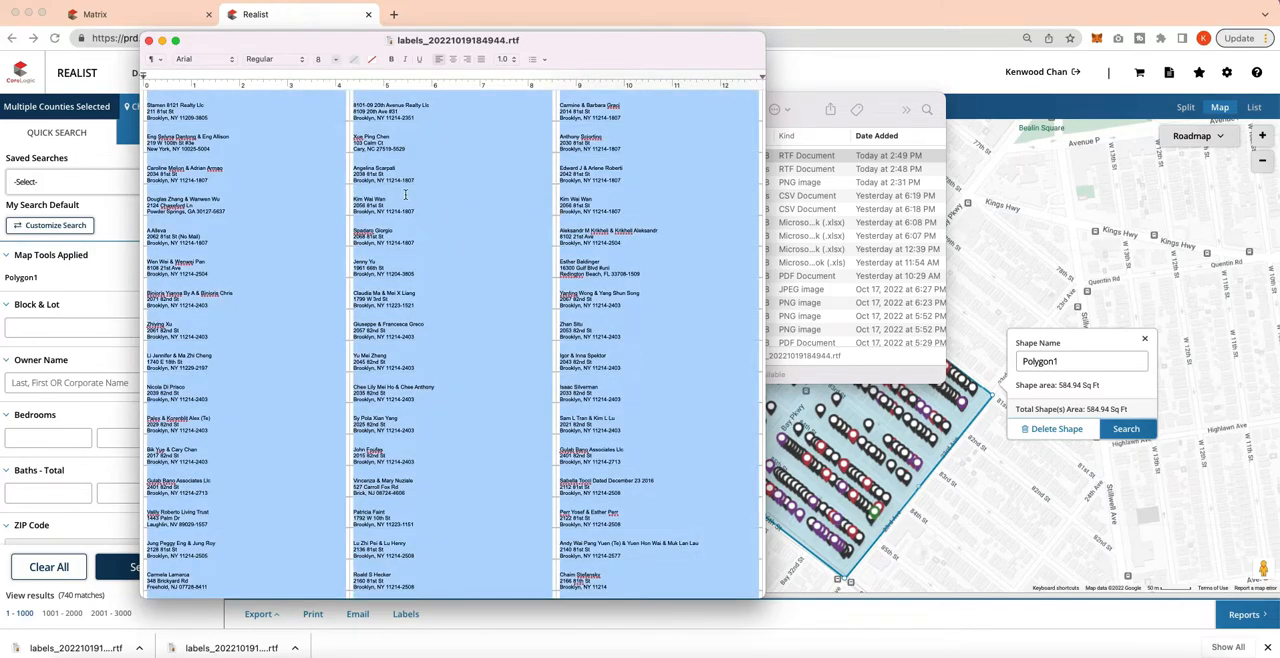
{"action": "left_click", "coordinate": [235, 118]}
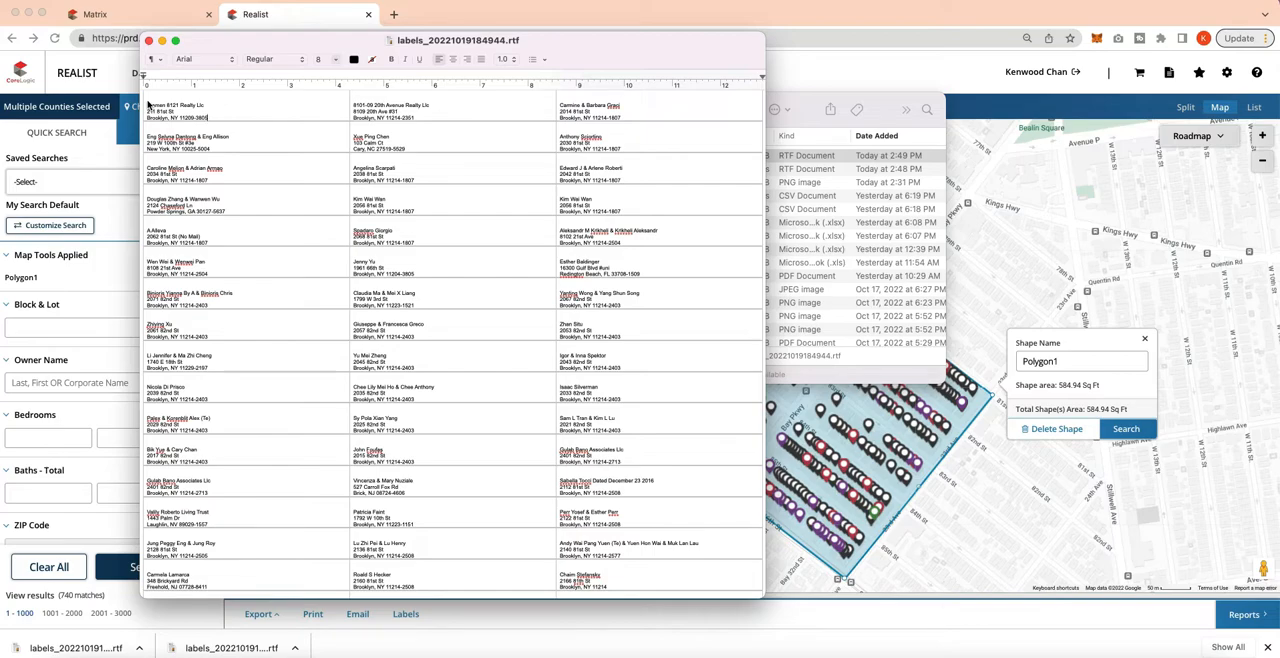
{"action": "left_click_drag", "start_coordinate": [147, 102], "coordinate": [750, 640]}
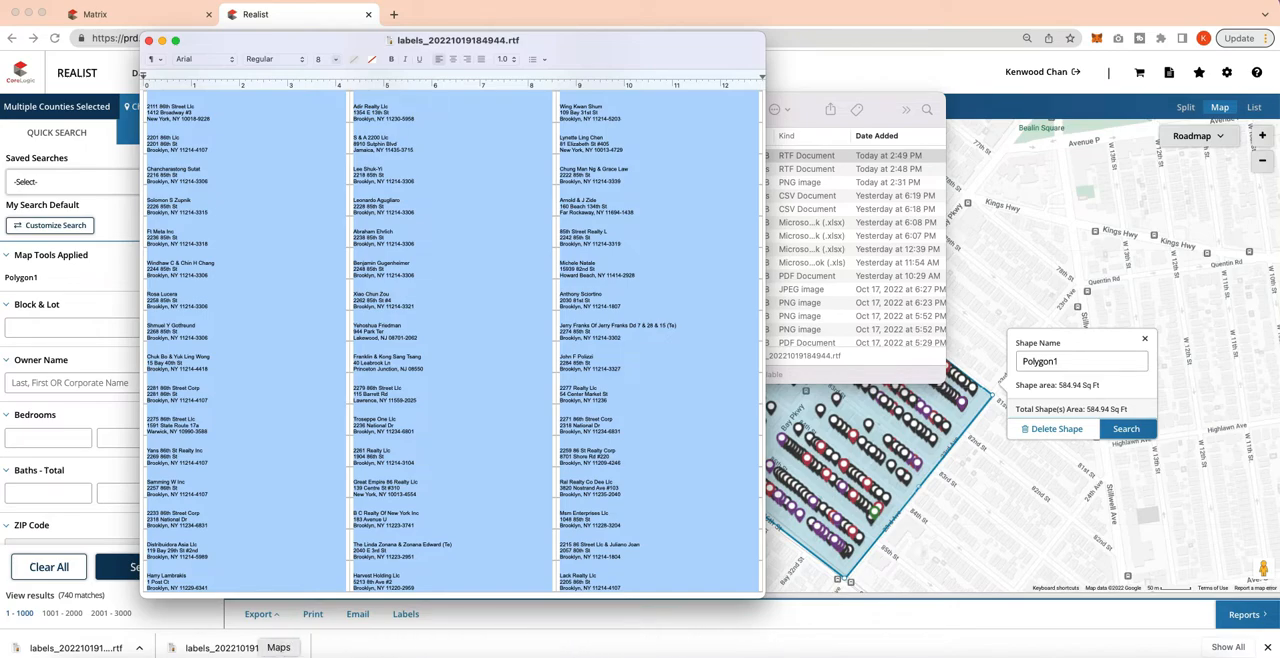
{"action": "left_click", "coordinate": [363, 655]}
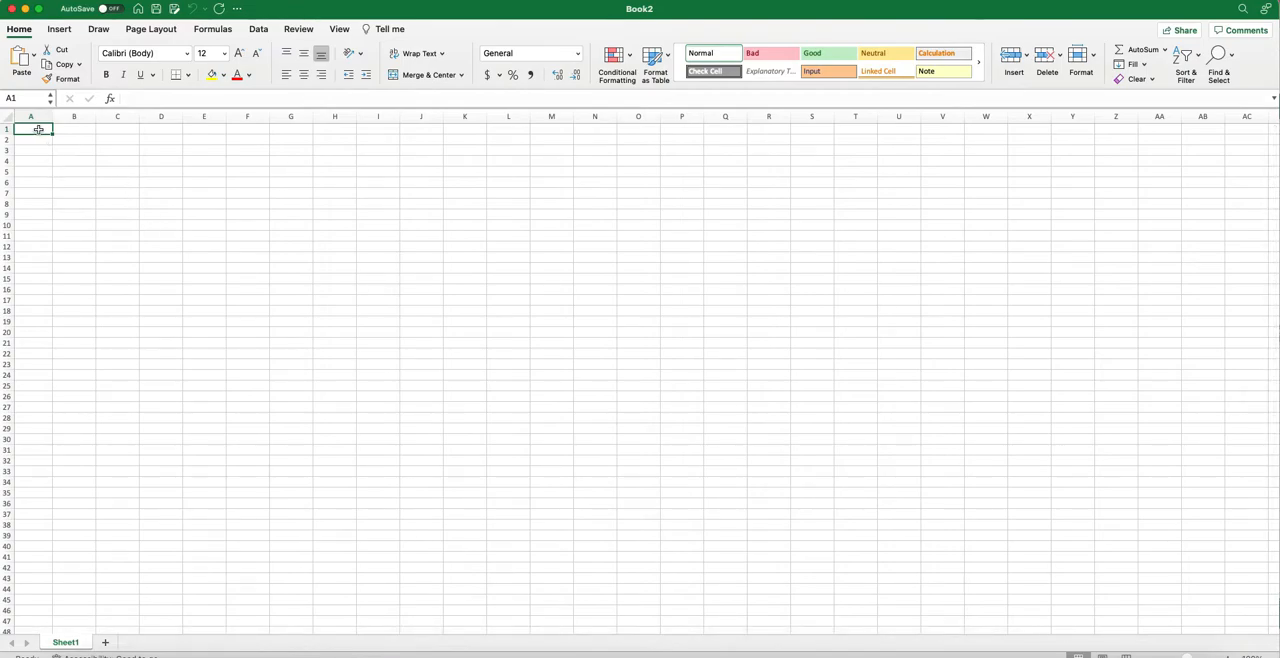
{"action": "key", "text": "super+v"}
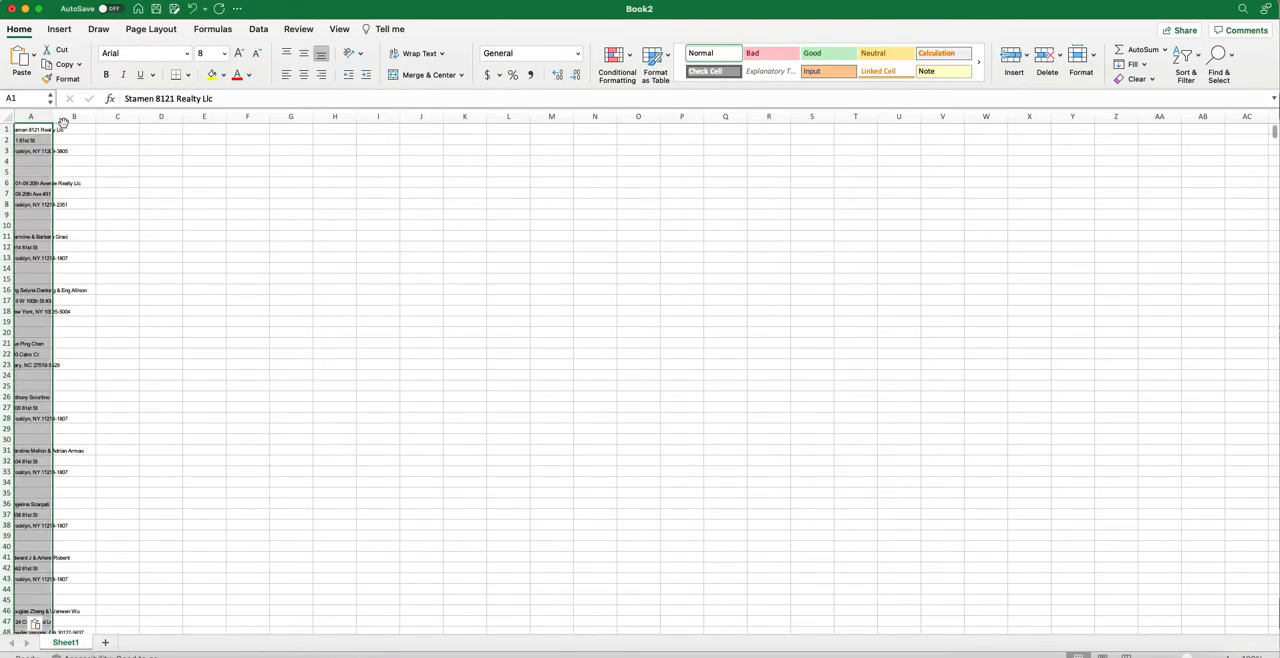
Widen column A so the pasted owner names and addresses fit inside it.
{"action": "left_click_drag", "start_coordinate": [54, 116], "coordinate": [135, 115]}
{"action": "left_click", "coordinate": [108, 142]}
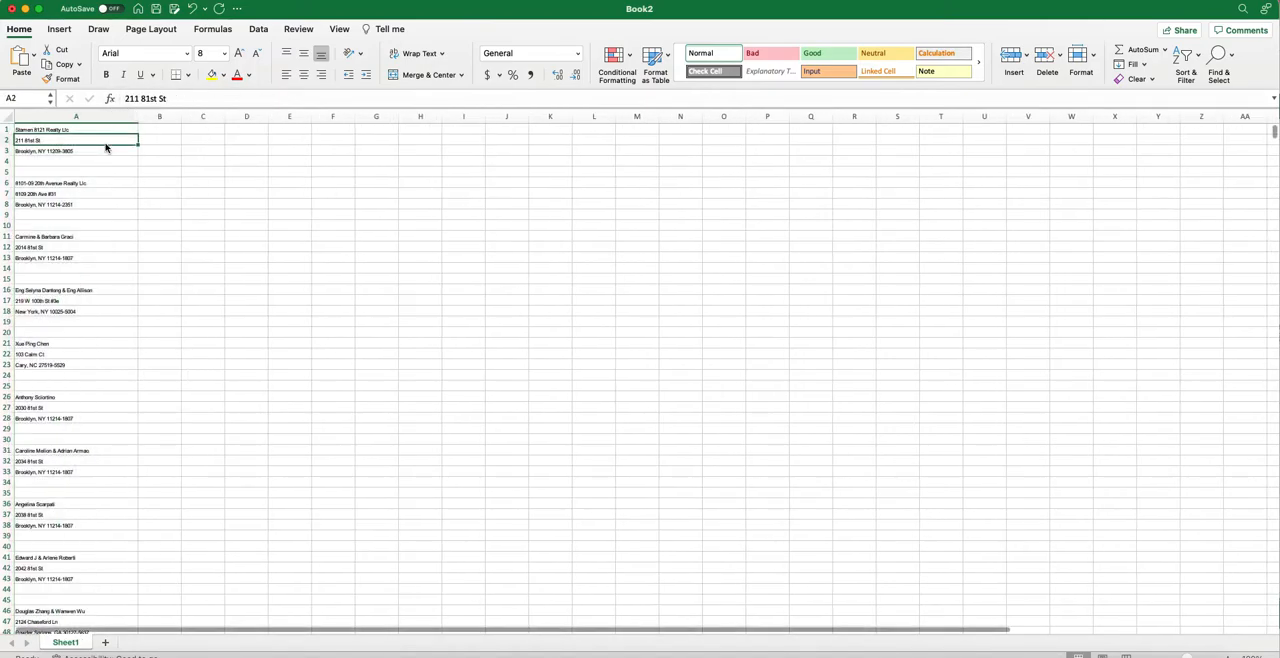
{"action": "scroll", "coordinate": [142, 146], "scroll_direction": "down", "scroll_amount": 1}
{"action": "scroll", "coordinate": [142, 146], "scroll_direction": "up", "scroll_amount": 1}
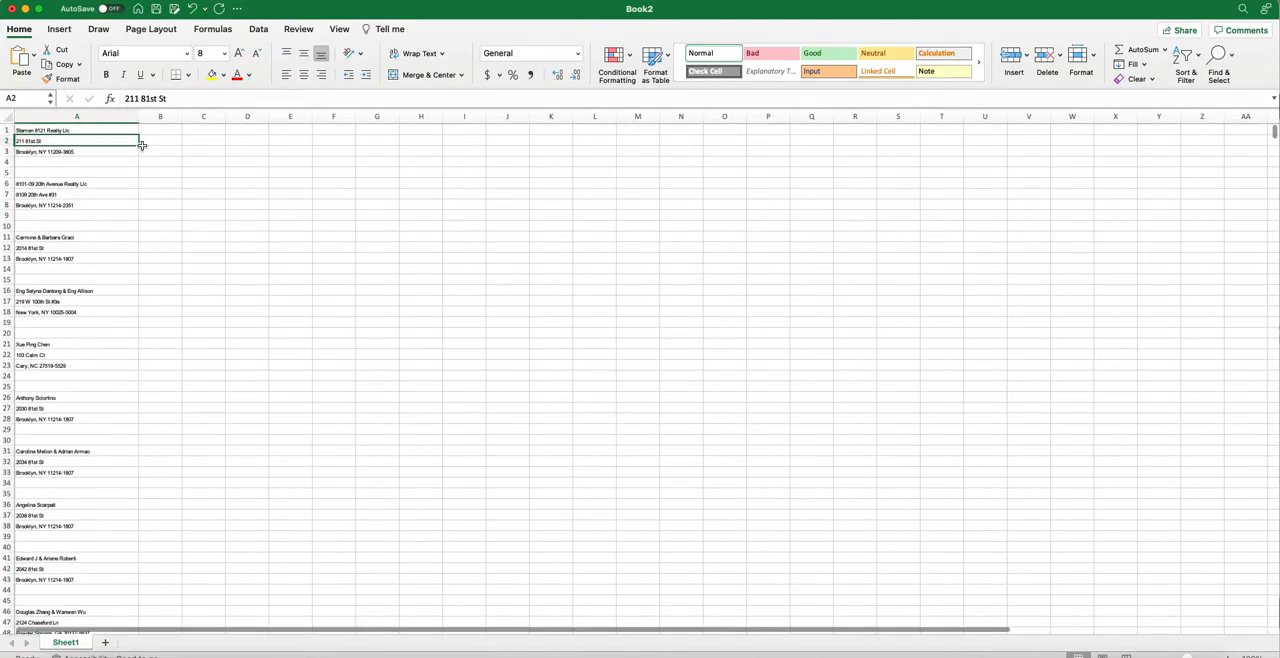
{"action": "scroll", "coordinate": [142, 146], "scroll_direction": "down", "scroll_amount": 1}
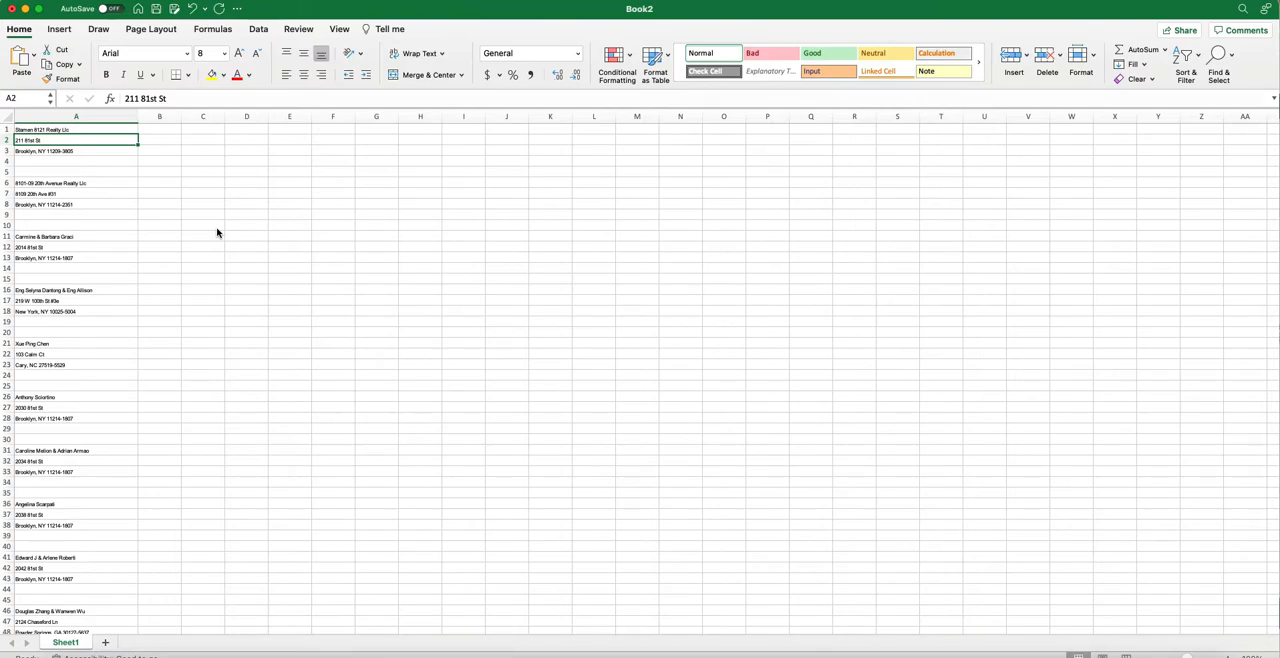
{"action": "left_click_drag", "start_coordinate": [137, 116], "coordinate": [149, 117]}
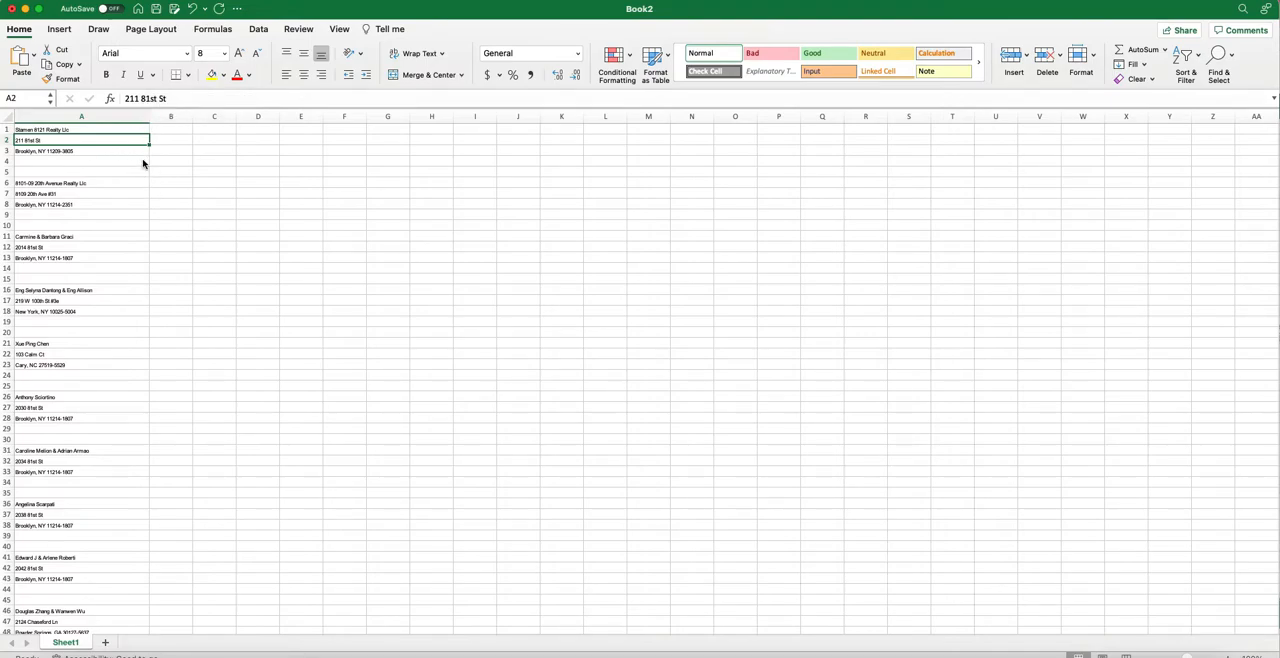
Set the worksheet zoom to 150%.
{"action": "left_click", "coordinate": [341, 29]}
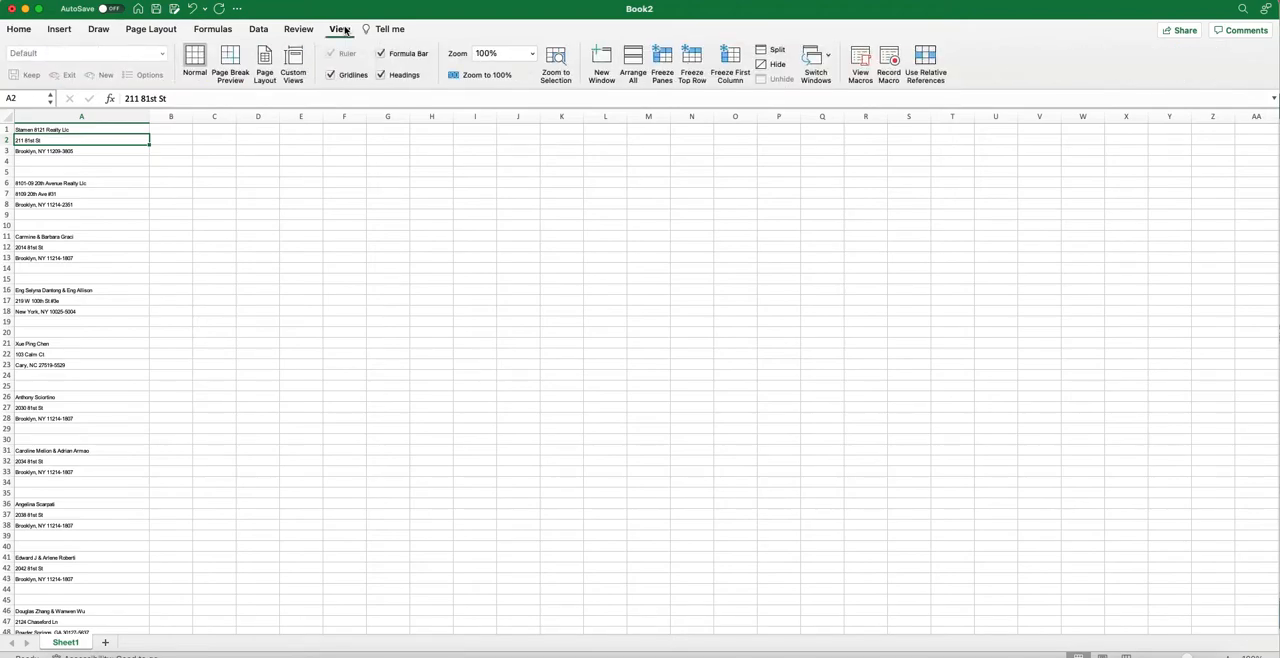
{"action": "left_click", "coordinate": [532, 53]}
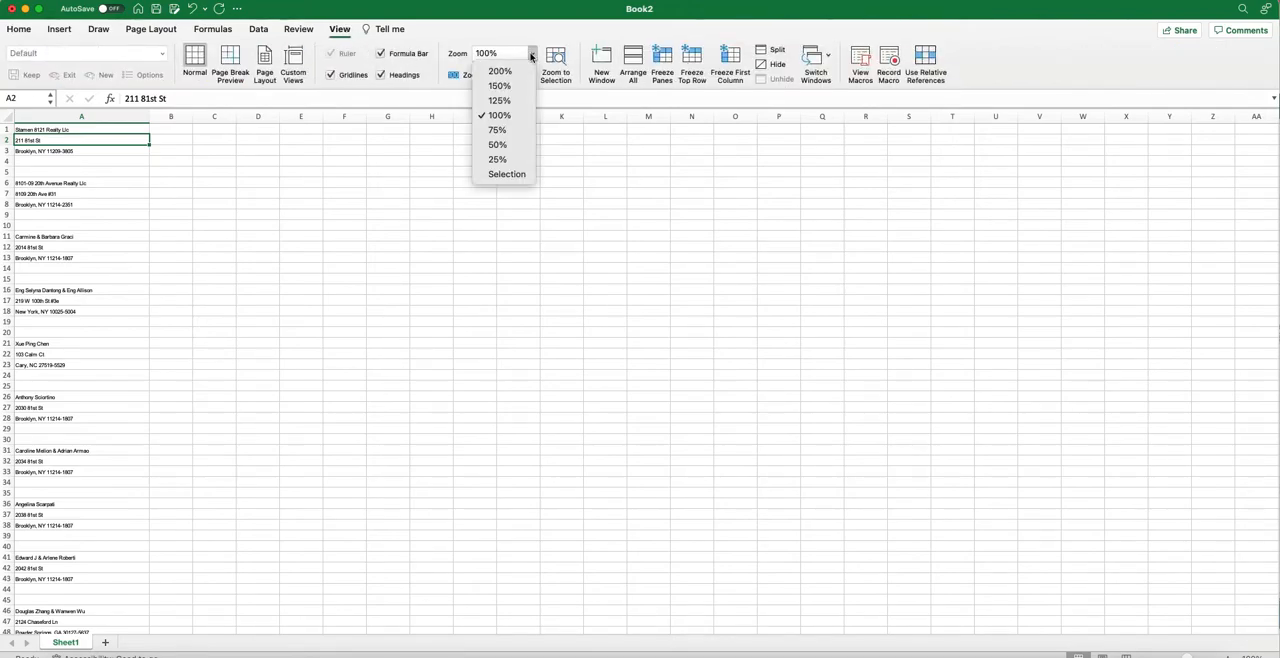
{"action": "left_click", "coordinate": [509, 100]}
{"action": "left_click", "coordinate": [532, 53]}
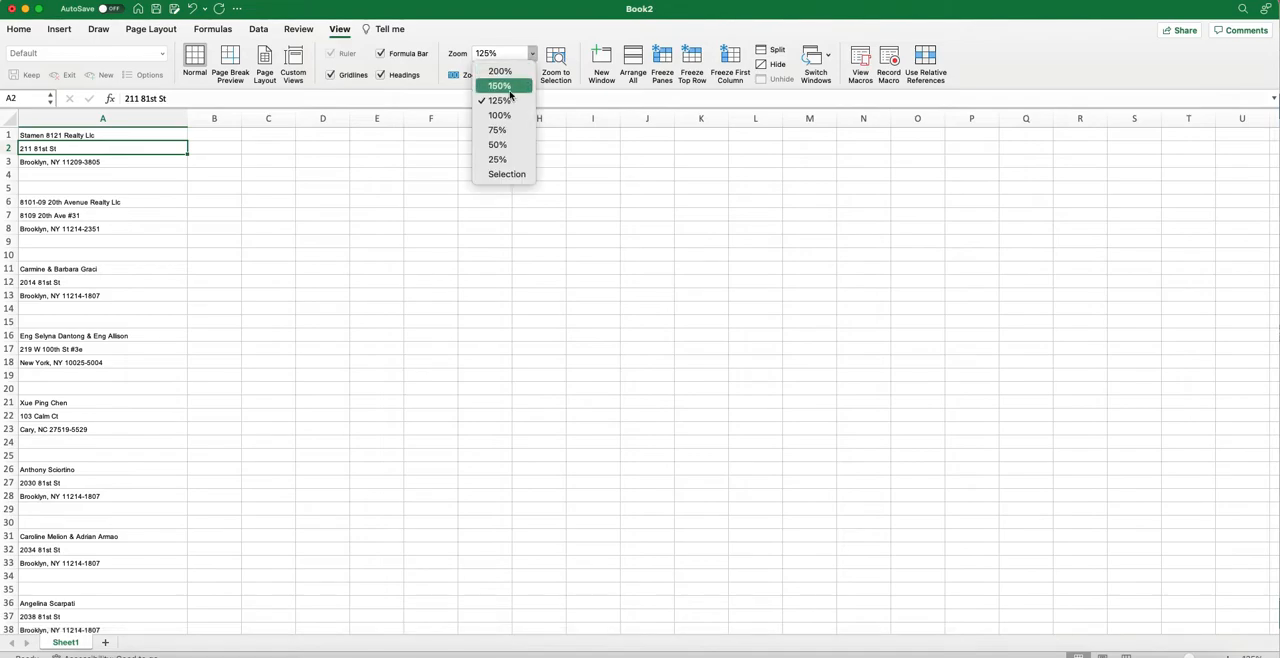
{"action": "left_click", "coordinate": [509, 88]}
{"action": "left_click", "coordinate": [400, 238]}
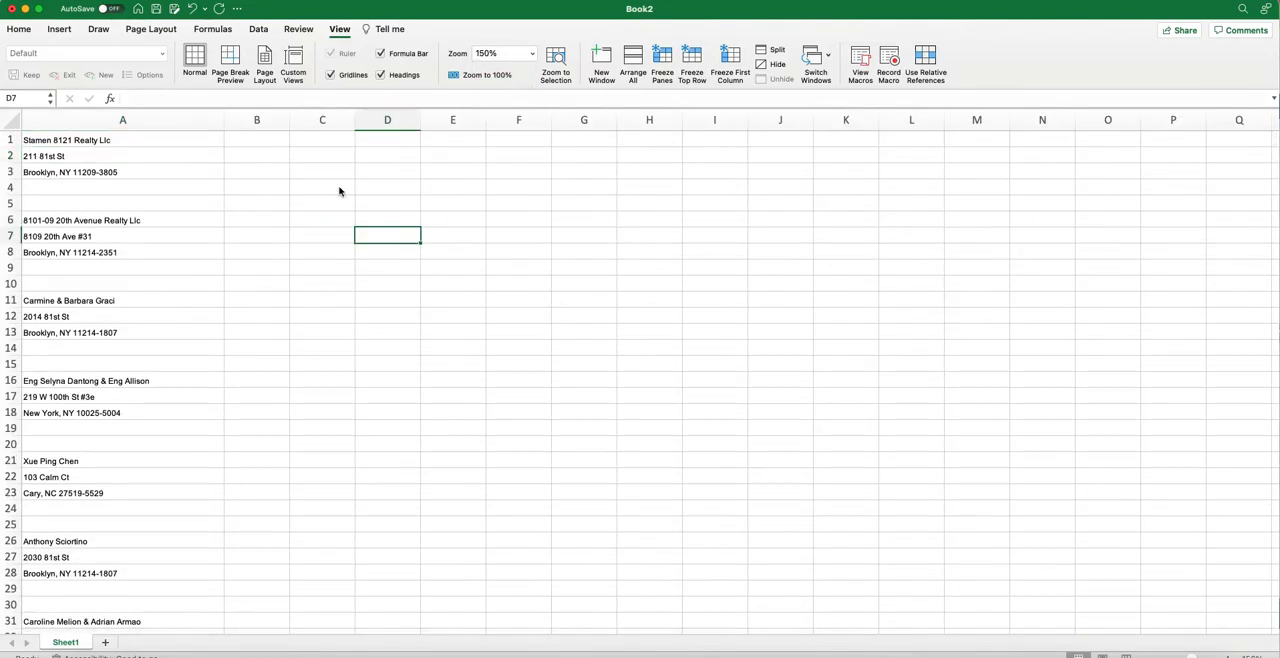
Widen column A a little more and widen the empty column B beside it.
{"action": "left_click", "coordinate": [174, 185]}
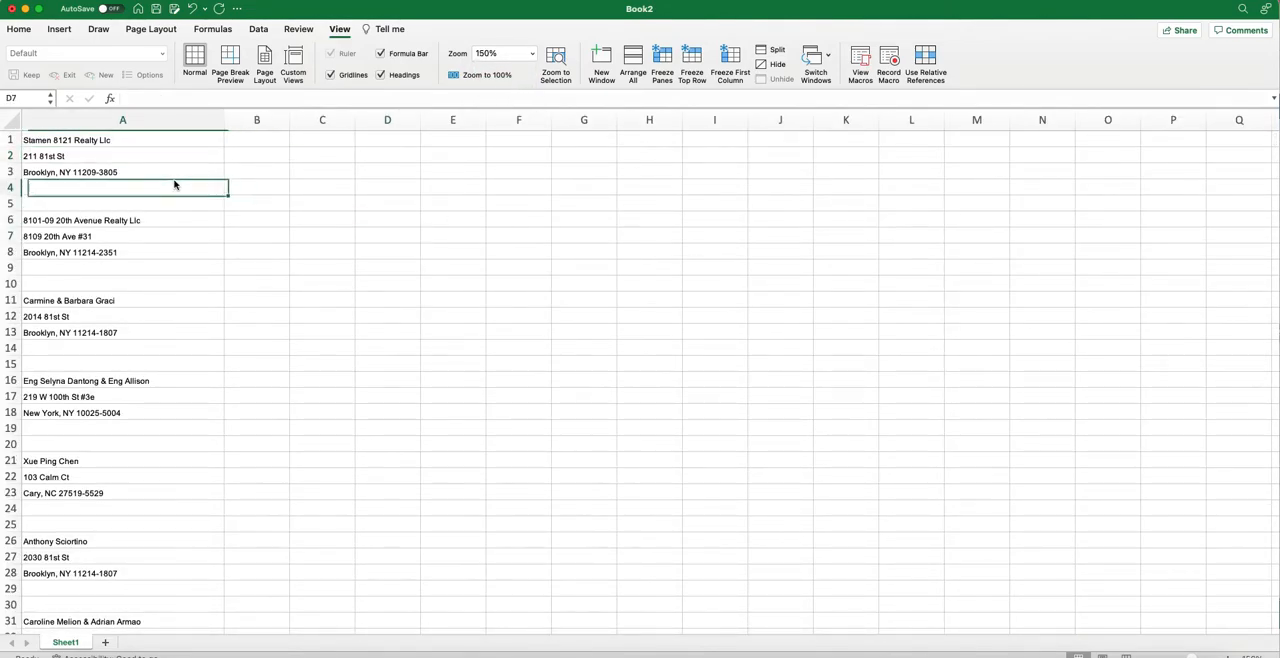
{"action": "left_click_drag", "start_coordinate": [224, 120], "coordinate": [253, 122]}
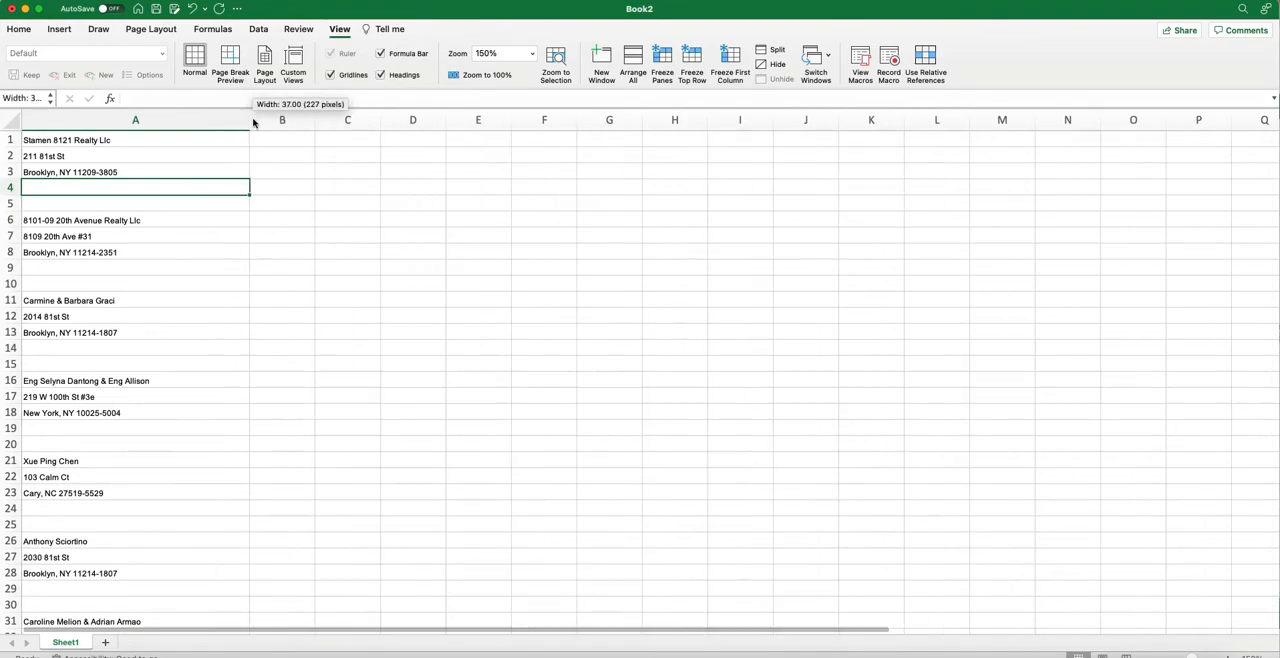
{"action": "left_click", "coordinate": [193, 157]}
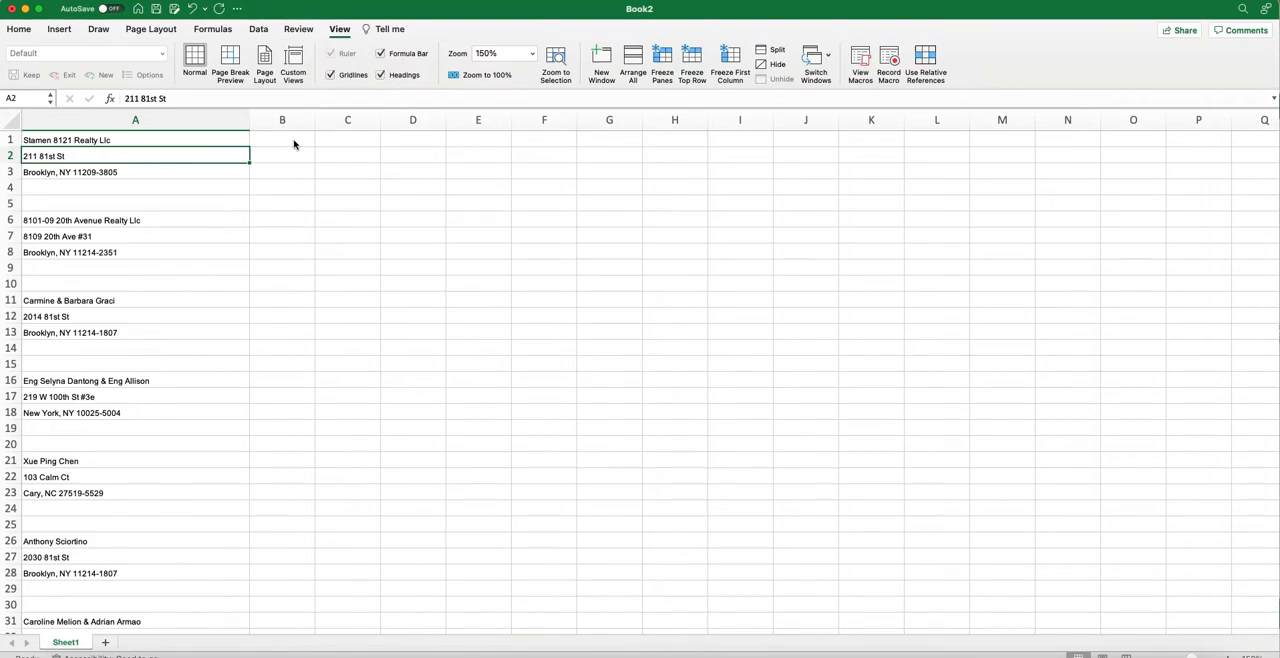
{"action": "left_click_drag", "start_coordinate": [312, 123], "coordinate": [358, 123]}
{"action": "left_click", "coordinate": [333, 143]}
{"action": "left_click", "coordinate": [234, 151]}
Enter the formula =A2 in cell C1 to pull in the street address, and widen column C.
{"action": "left_click", "coordinate": [407, 142]}
{"action": "type", "text": "="}
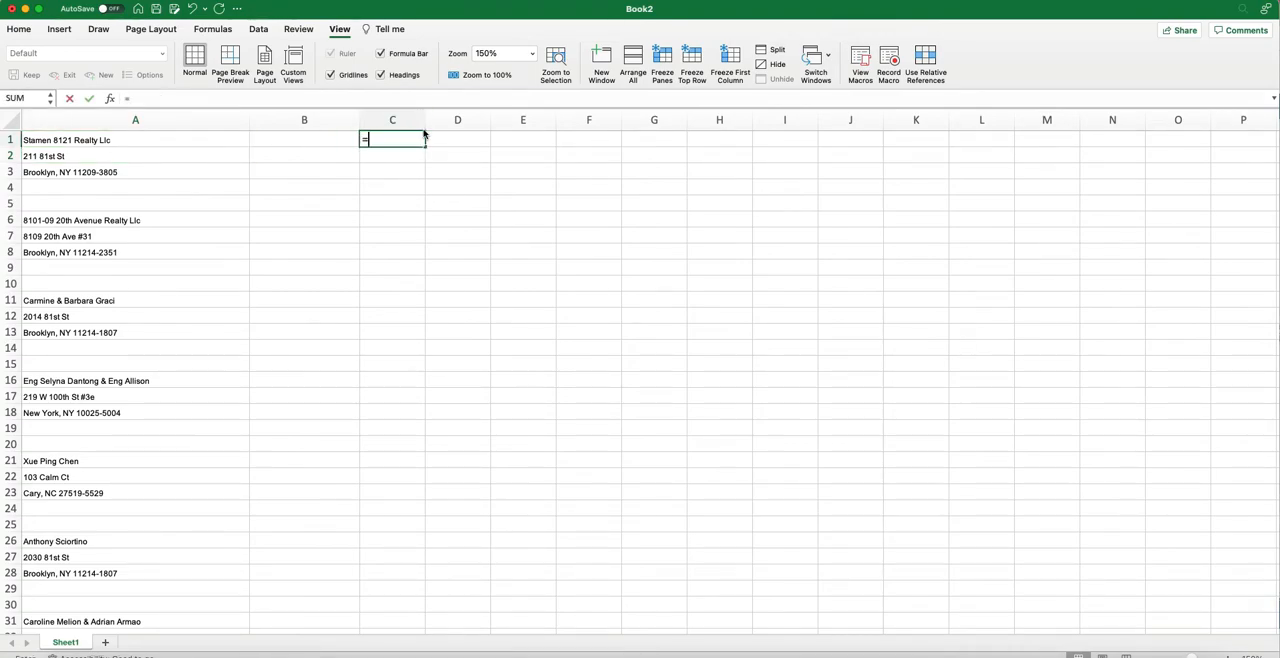
{"action": "left_click", "coordinate": [46, 158]}
{"action": "key", "text": "Return"}
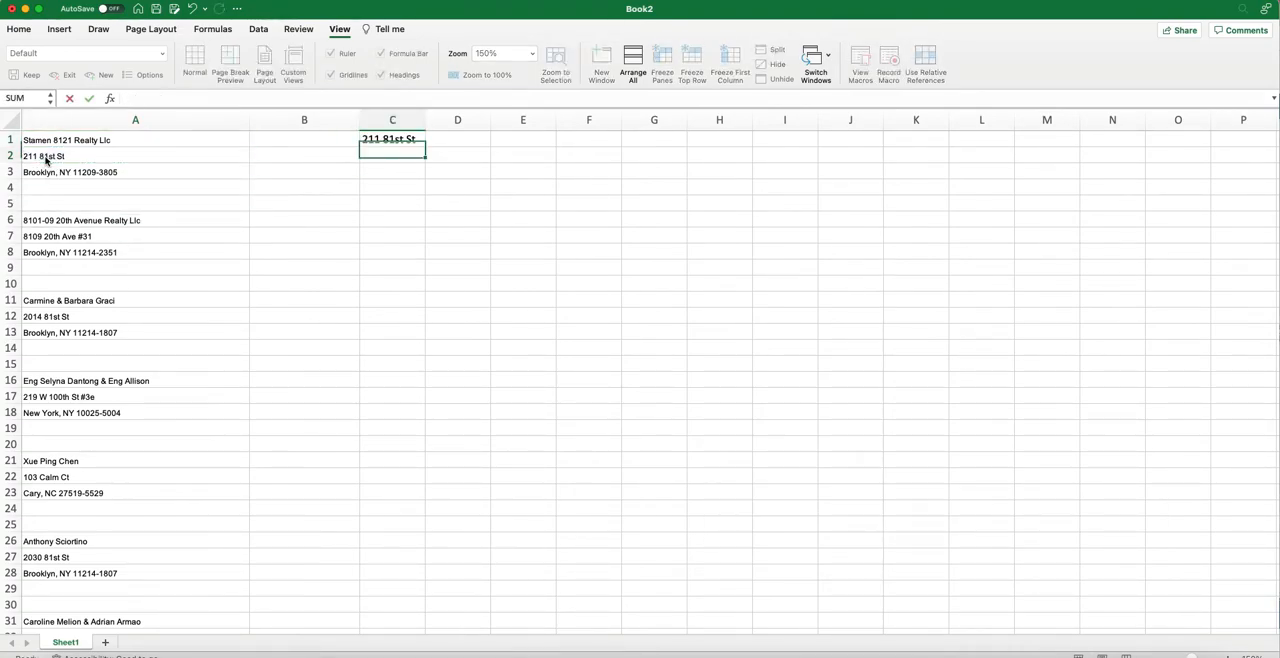
{"action": "left_click_drag", "start_coordinate": [426, 118], "coordinate": [527, 118]}
Enter the formula =A3 in cell D1 to pull in the city, state and ZIP, and widen column D.
{"action": "left_click", "coordinate": [571, 145]}
{"action": "type", "text": "="}
{"action": "left_click", "coordinate": [84, 172]}
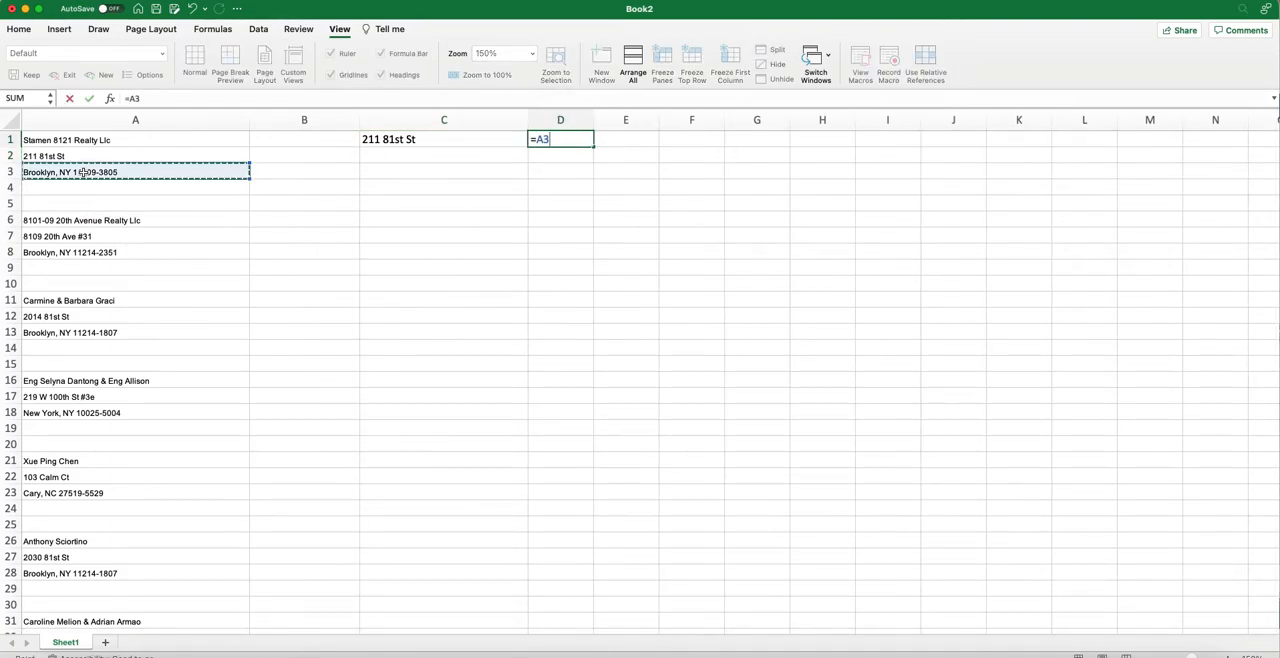
{"action": "left_click", "coordinate": [643, 116]}
{"action": "mouse_move", "coordinate": [643, 116]}
{"action": "left_mouse_down"}
{"action": "mouse_move", "coordinate": [666, 114]}
{"action": "mouse_move", "coordinate": [590, 118]}
{"action": "mouse_move", "coordinate": [664, 112]}
{"action": "left_mouse_up"}
{"action": "left_click", "coordinate": [475, 169]}
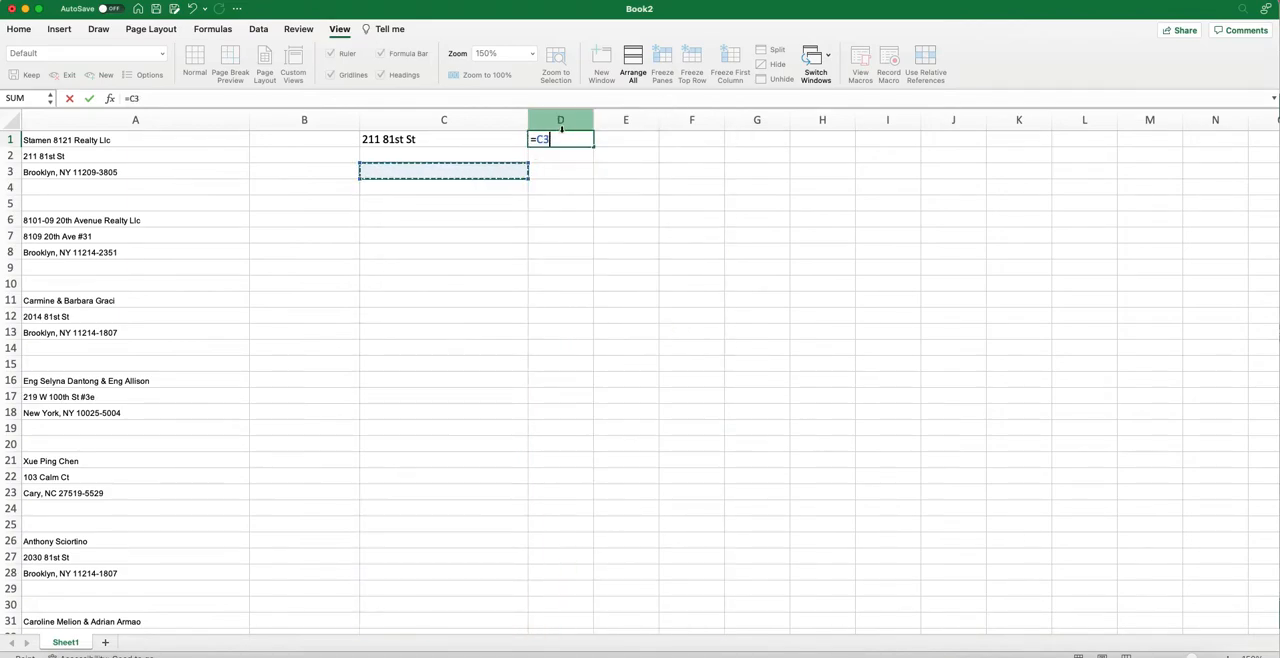
{"action": "left_click", "coordinate": [211, 176]}
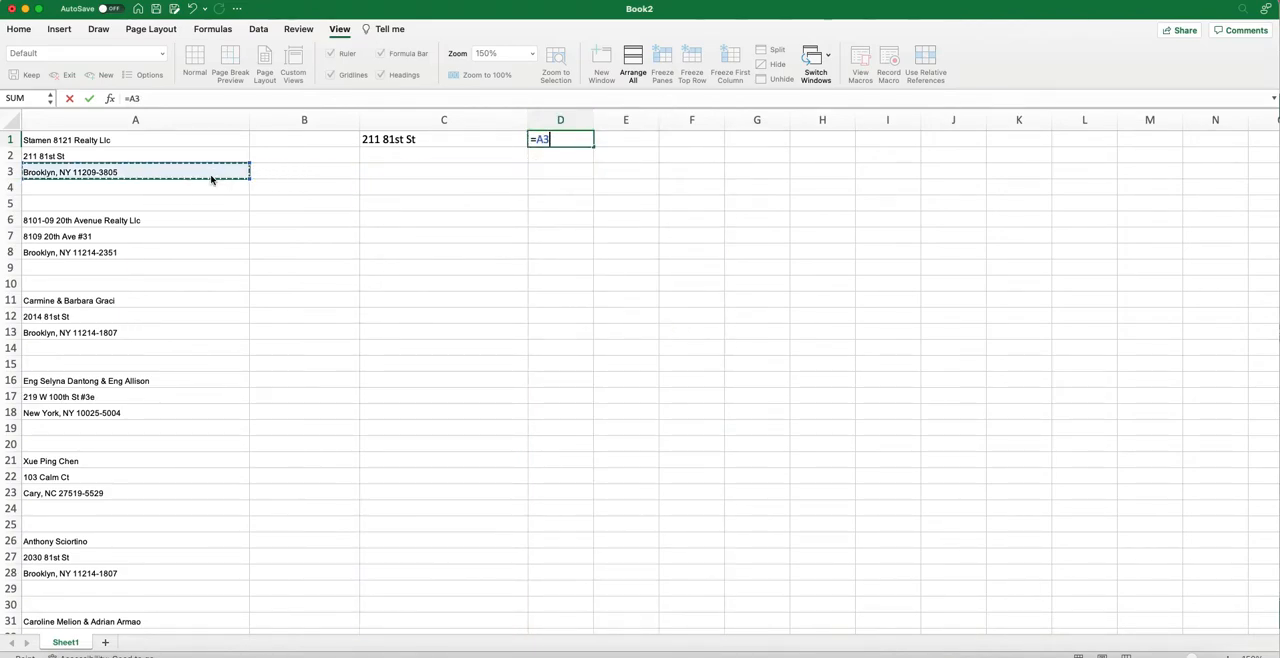
{"action": "key", "text": "Return"}
{"action": "left_click_drag", "start_coordinate": [594, 119], "coordinate": [717, 119]}
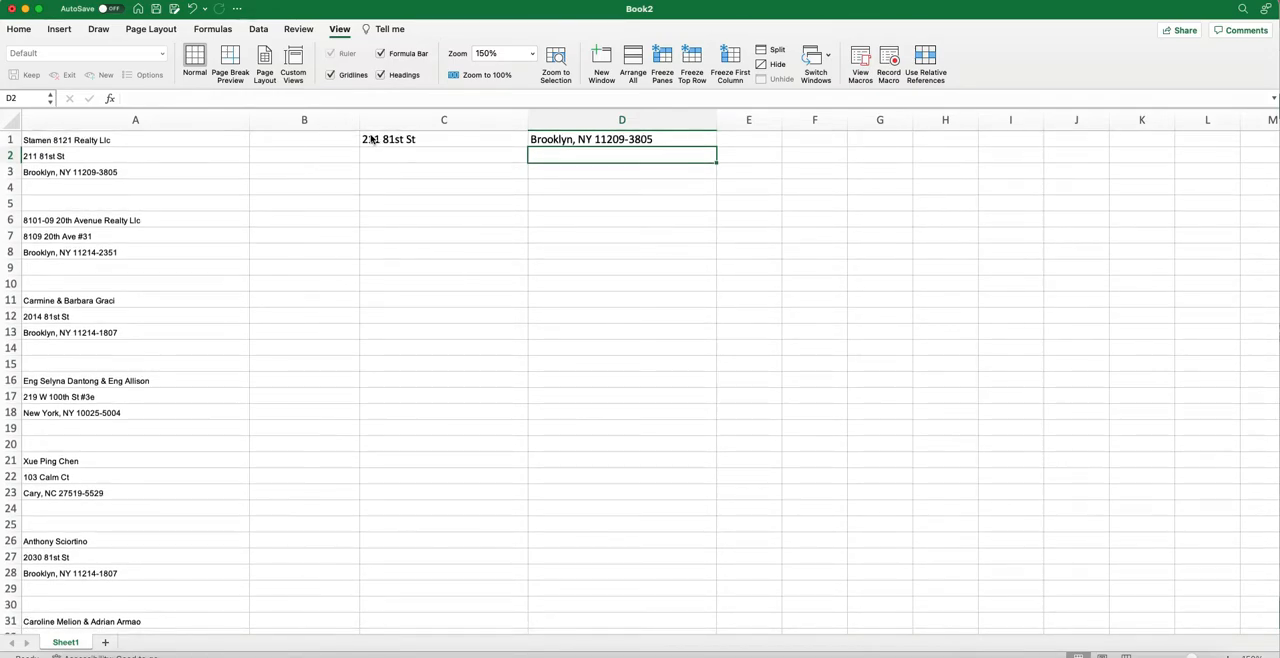
Copy the five-row block C1:D5 and paste it from C6 down through the remaining address rows in columns C and D.
{"action": "left_click_drag", "start_coordinate": [386, 145], "coordinate": [547, 202]}
{"action": "key", "text": "super+c"}
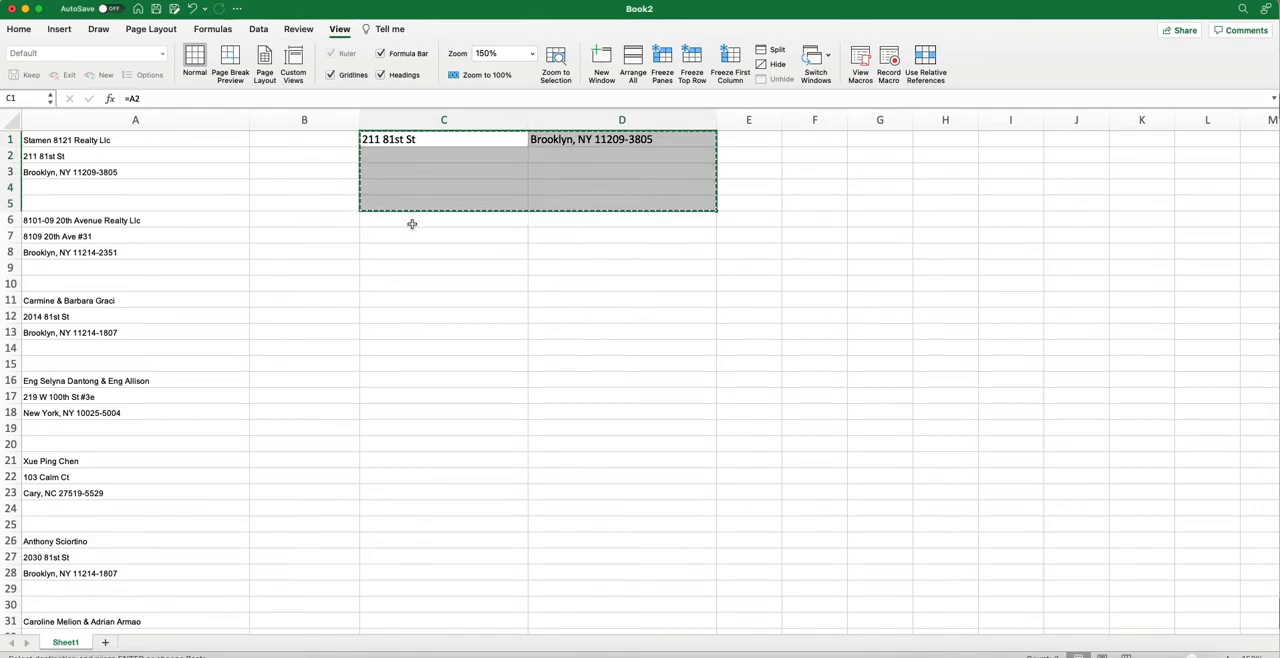
{"action": "left_click_drag", "start_coordinate": [436, 219], "coordinate": [528, 612]}
{"action": "left_click_drag", "start_coordinate": [530, 614], "coordinate": [563, 535]}
{"action": "key", "text": "cmd+v"}
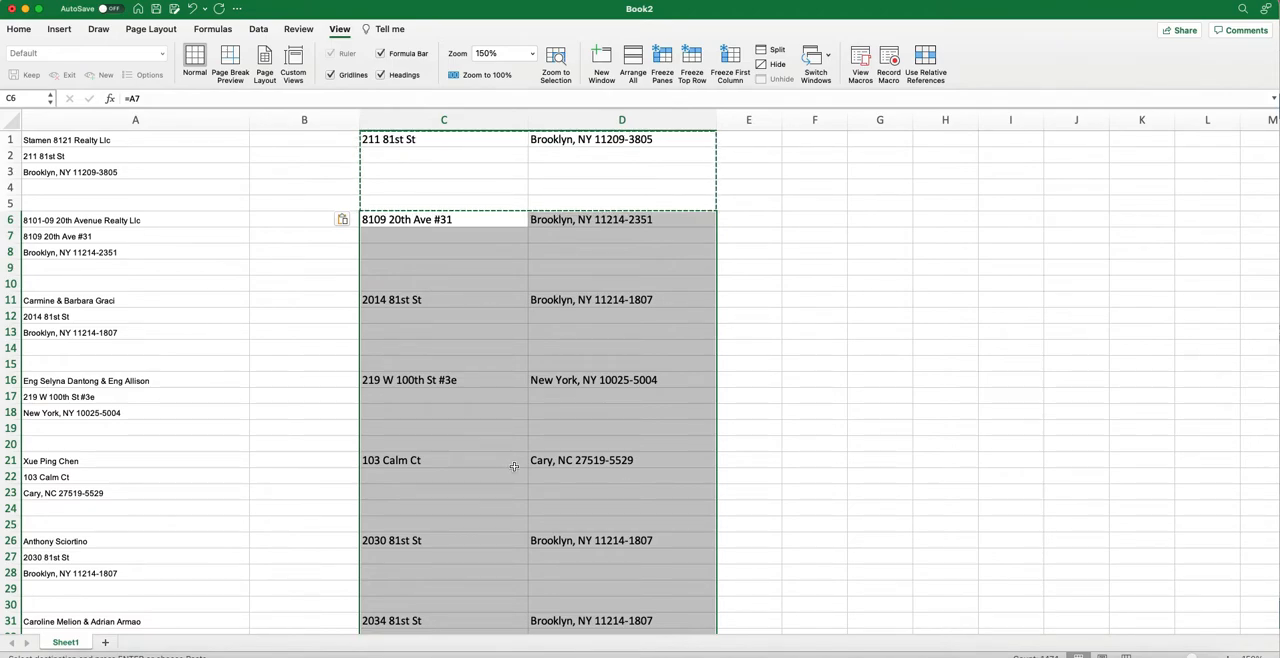
{"action": "left_click", "coordinate": [630, 219]}
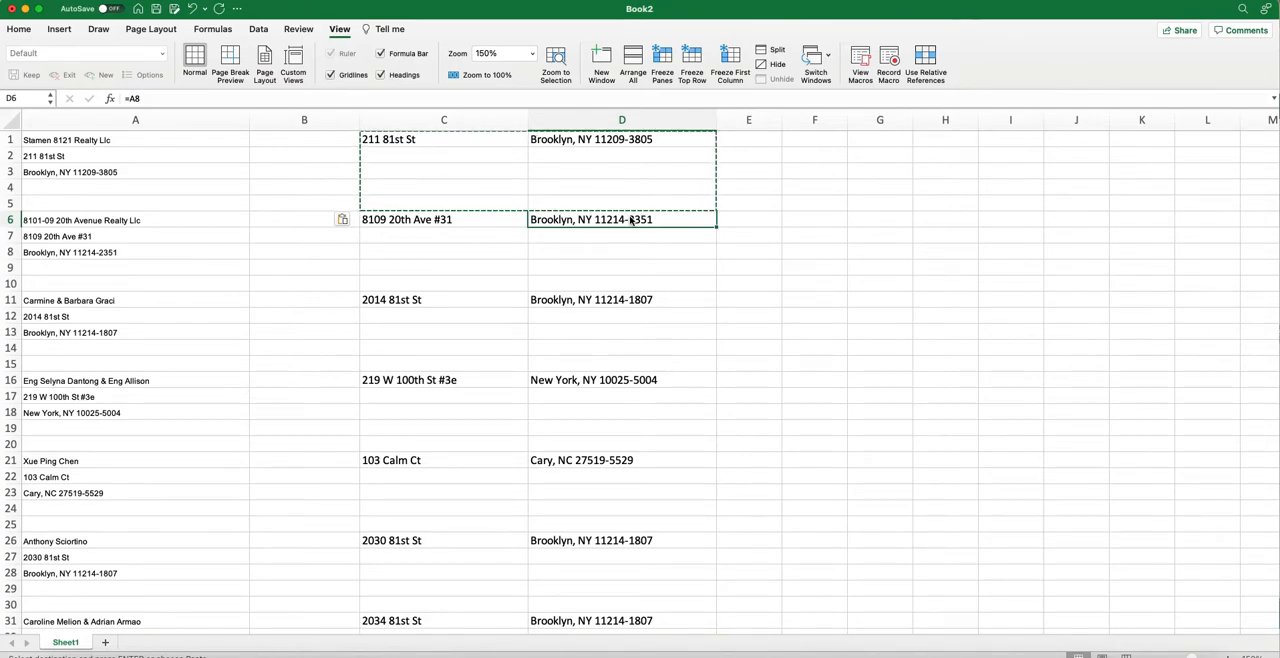
{"action": "left_click", "coordinate": [526, 280]}
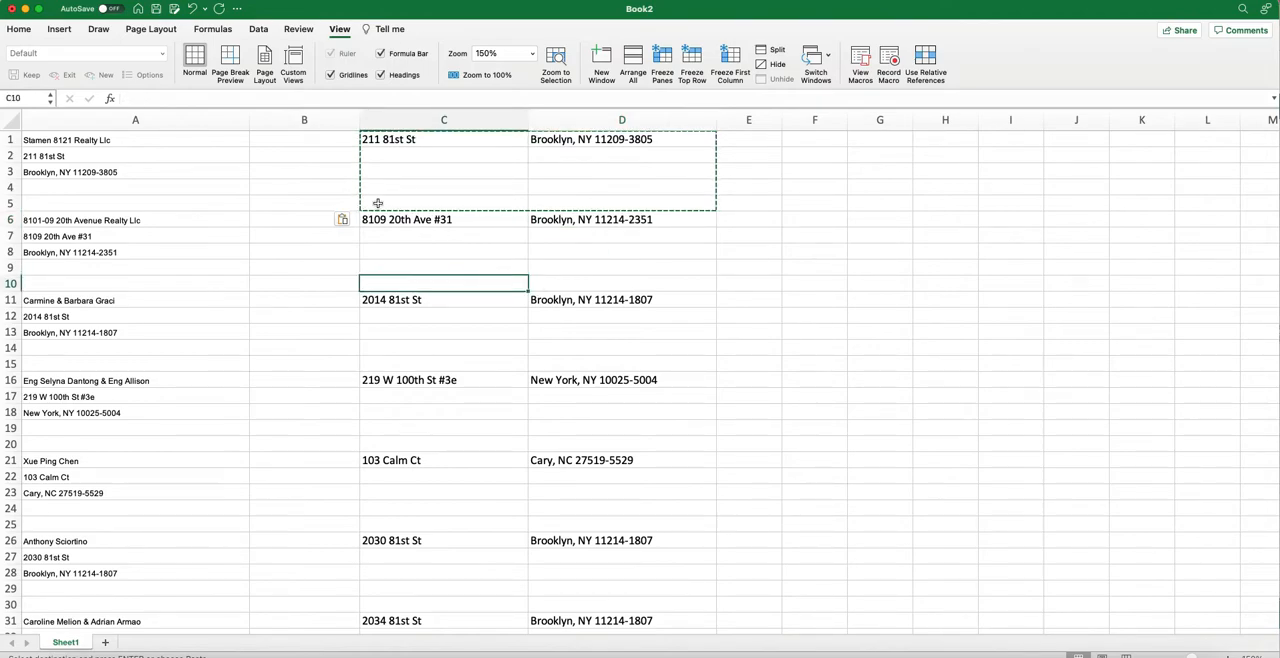
Enter 0 in the blank cells A4 and A5 below the first address.
{"action": "left_click", "coordinate": [157, 191]}
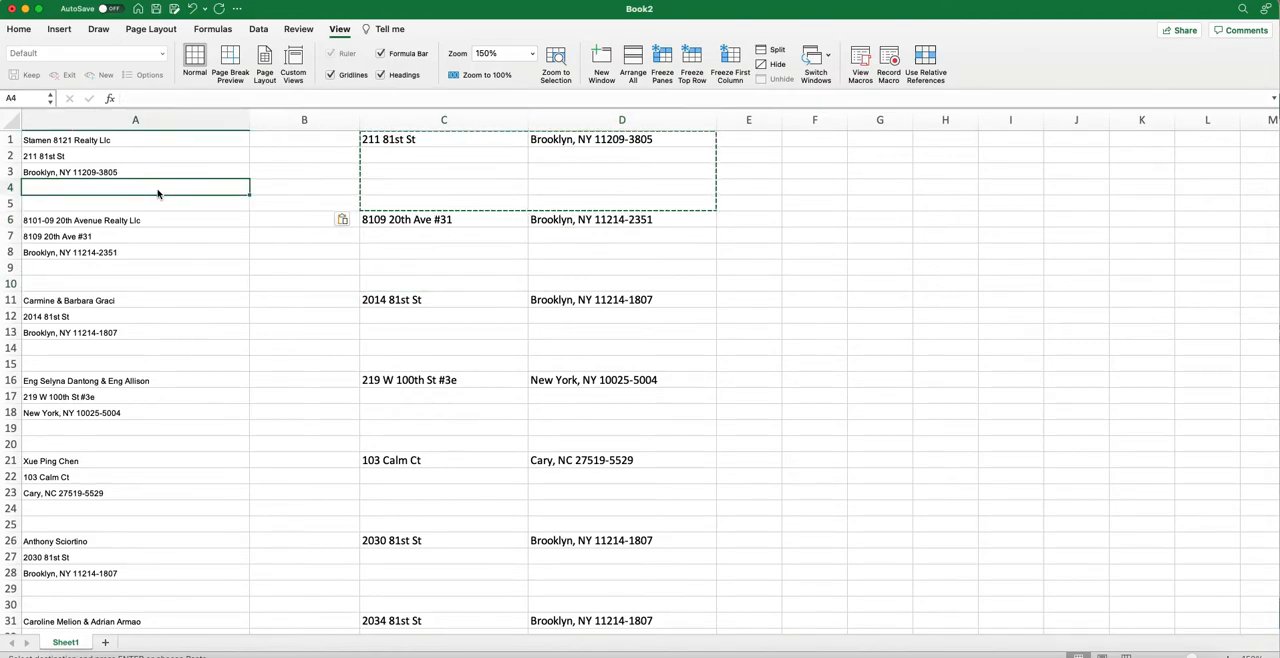
{"action": "type", "text": "0"}
{"action": "left_click", "coordinate": [150, 208]}
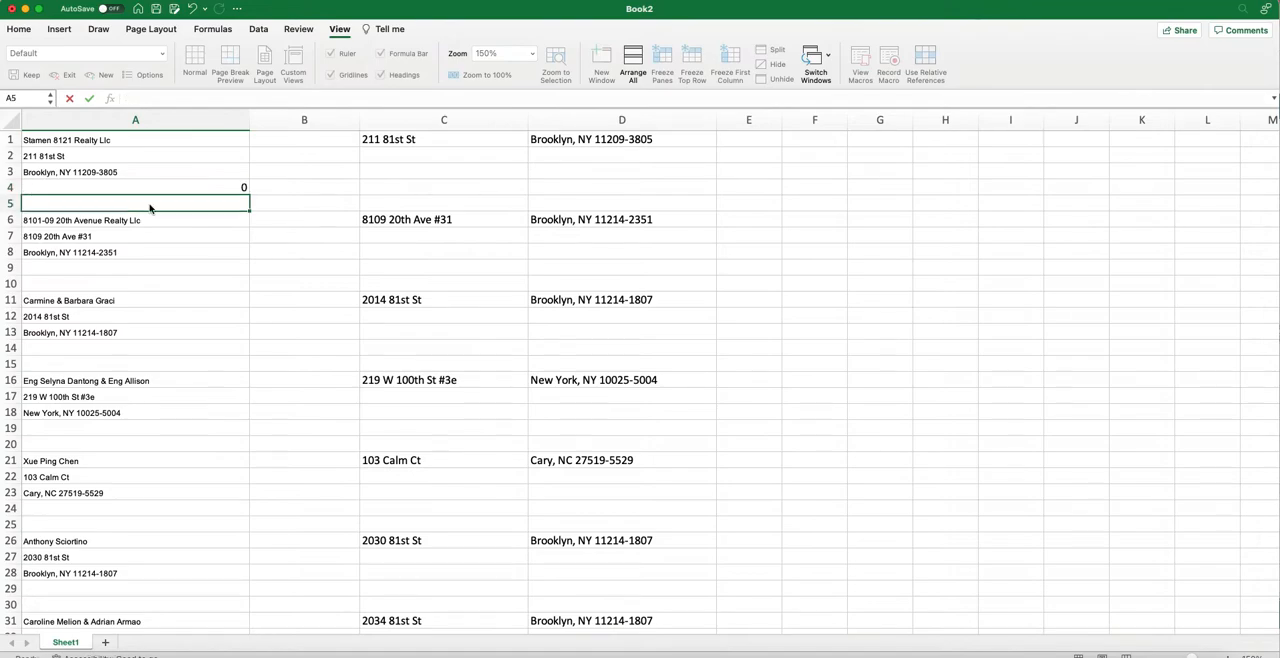
{"action": "type", "text": "0"}
{"action": "key", "text": "Return"}
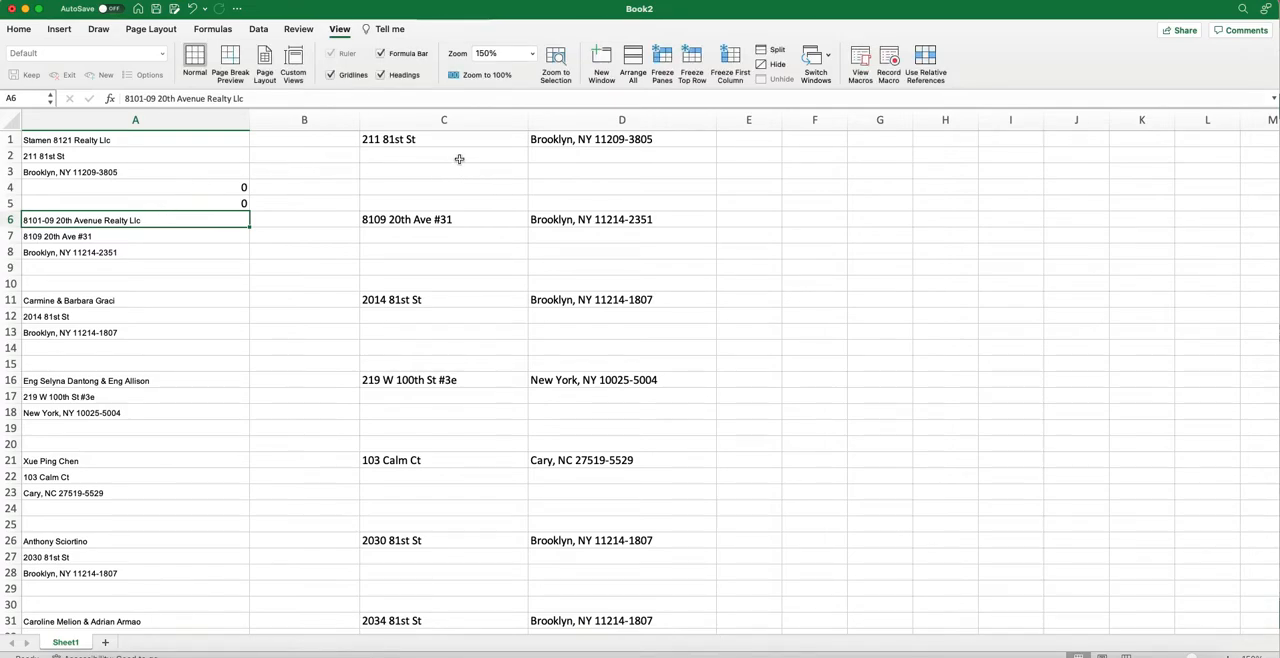
{"action": "left_click", "coordinate": [459, 159]}
{"action": "type", "text": "0"}
{"action": "left_click", "coordinate": [460, 183]}
{"action": "type", "text": "0"}
{"action": "left_click", "coordinate": [463, 172]}
{"action": "type", "text": "0"}
{"action": "left_click", "coordinate": [573, 157]}
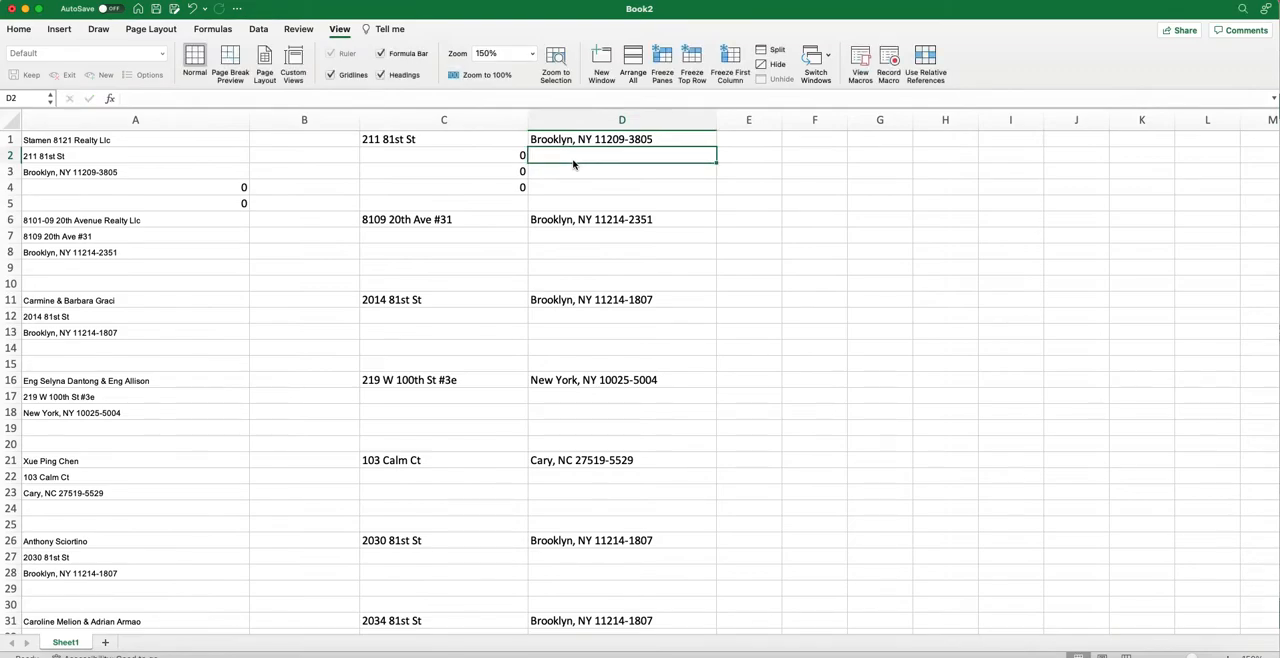
{"action": "type", "text": "0"}
{"action": "left_click", "coordinate": [566, 172]}
{"action": "type", "text": "0"}
{"action": "left_click", "coordinate": [563, 186]}
{"action": "type", "text": "0"}
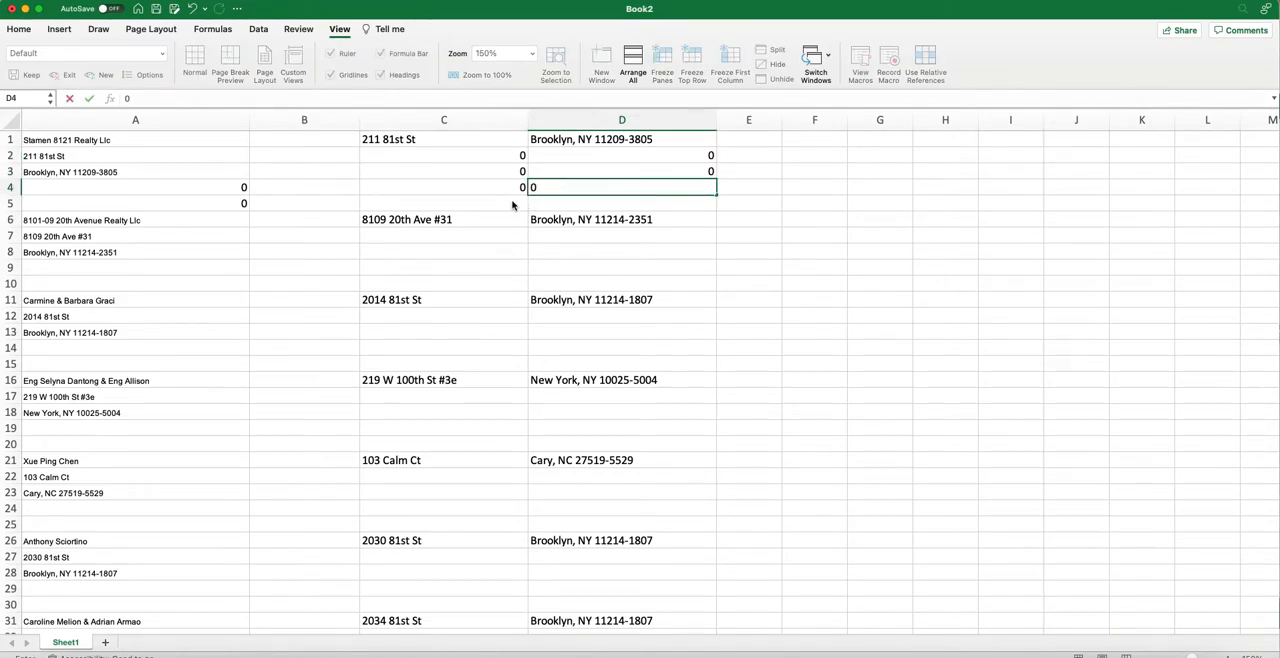
{"action": "left_click_drag", "start_coordinate": [509, 157], "coordinate": [600, 187]}
{"action": "key", "text": "Delete"}
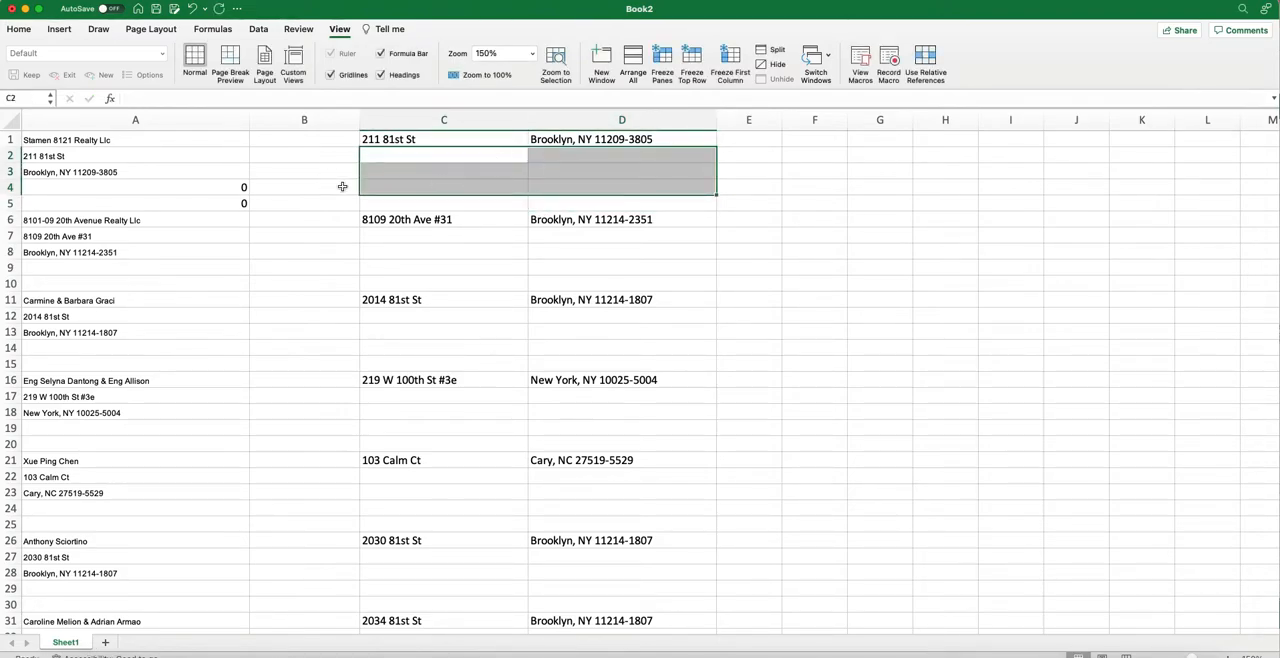
Enter 0 in cells C2 through C5 below the first street address.
{"action": "left_click", "coordinate": [450, 158]}
{"action": "left_click", "coordinate": [447, 145]}
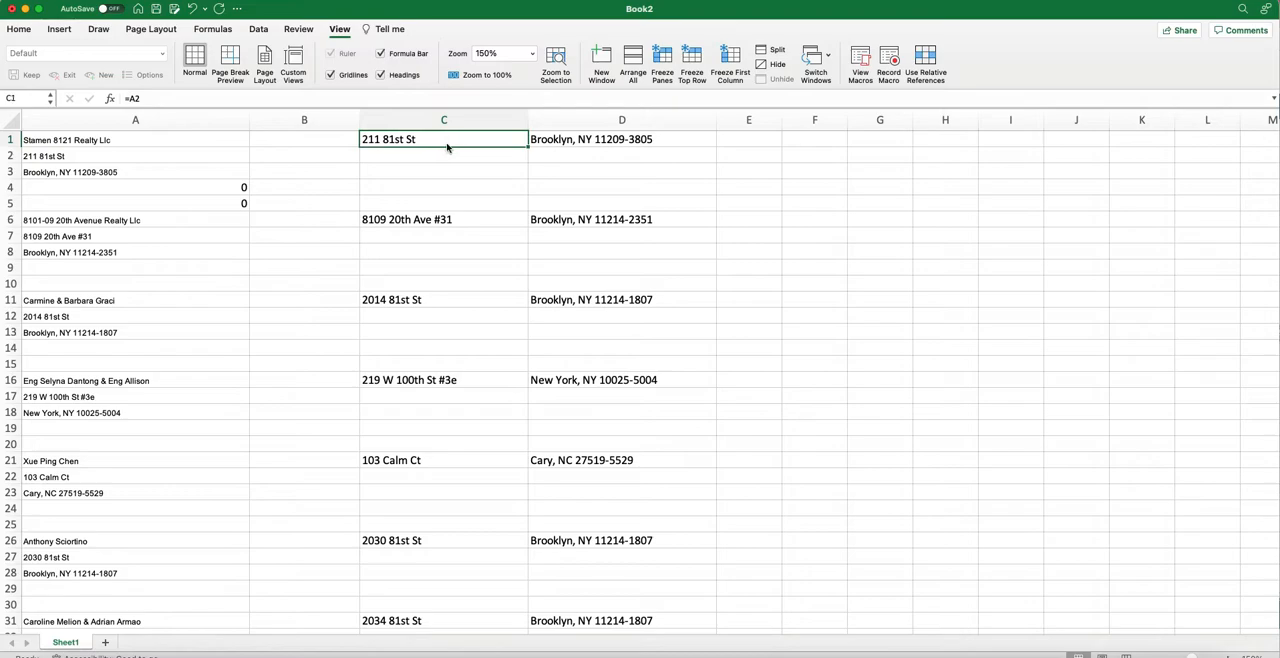
{"action": "left_click", "coordinate": [426, 160]}
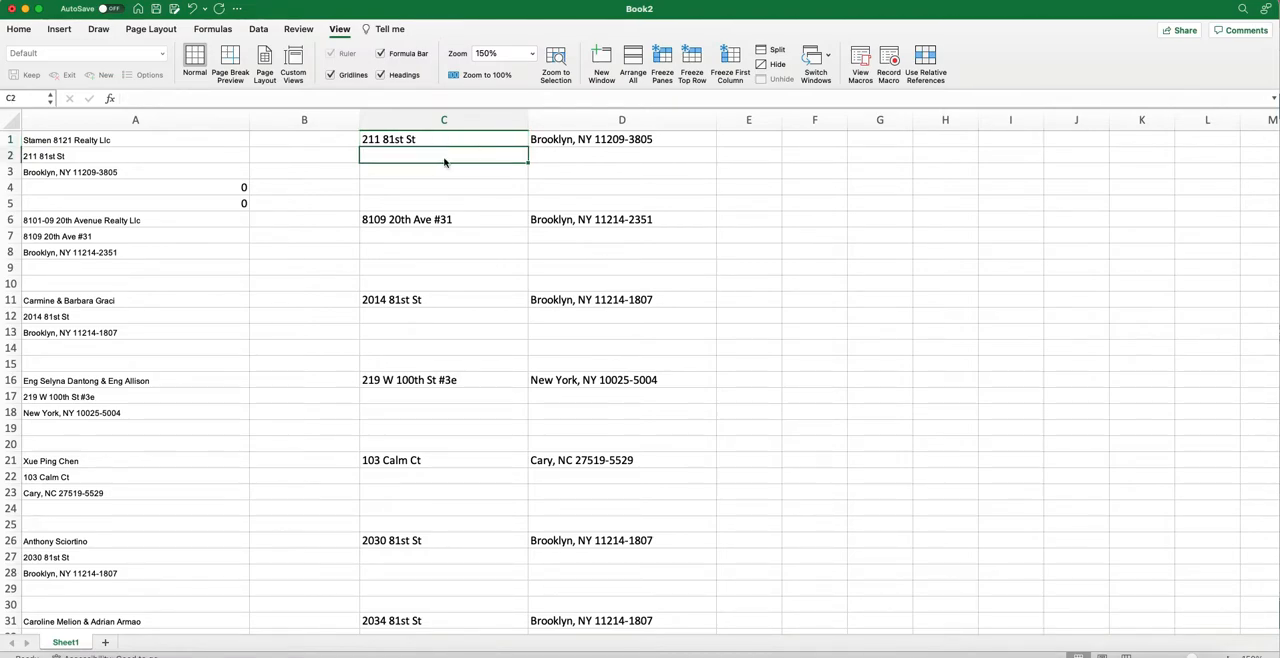
{"action": "type", "text": "0"}
{"action": "key", "text": "Return"}
{"action": "type", "text": "0"}
{"action": "key", "text": "Return"}
{"action": "type", "text": "0"}
{"action": "key", "text": "Return"}
{"action": "type", "text": "0"}
Enter 0 in cells D2 through D5 below the first city, state and ZIP entry.
{"action": "left_click", "coordinate": [565, 162]}
{"action": "type", "text": "0"}
{"action": "key", "text": "Return"}
{"action": "type", "text": "0"}
{"action": "key", "text": "Return"}
{"action": "type", "text": "0"}
{"action": "key", "text": "Return"}
{"action": "type", "text": "0"}
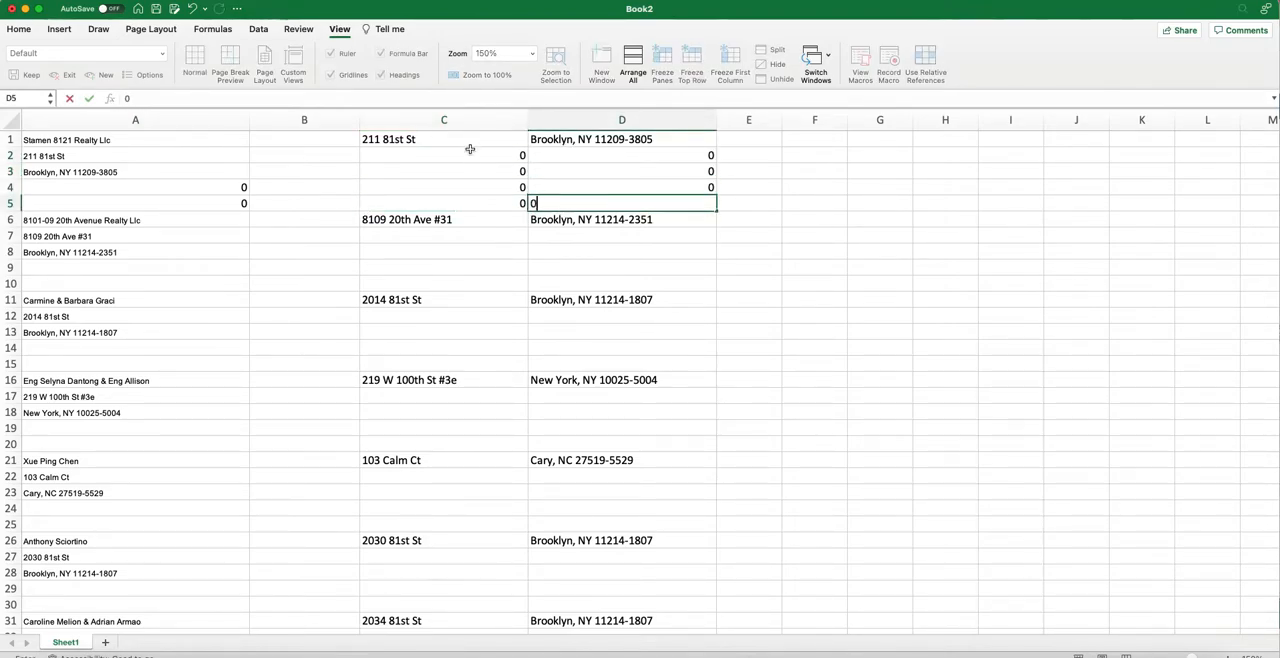
{"action": "left_click", "coordinate": [462, 171]}
Copy the block C1:D5 and paste it over columns C and D from row 6 down to row 3690.
{"action": "left_click_drag", "start_coordinate": [446, 145], "coordinate": [582, 207]}
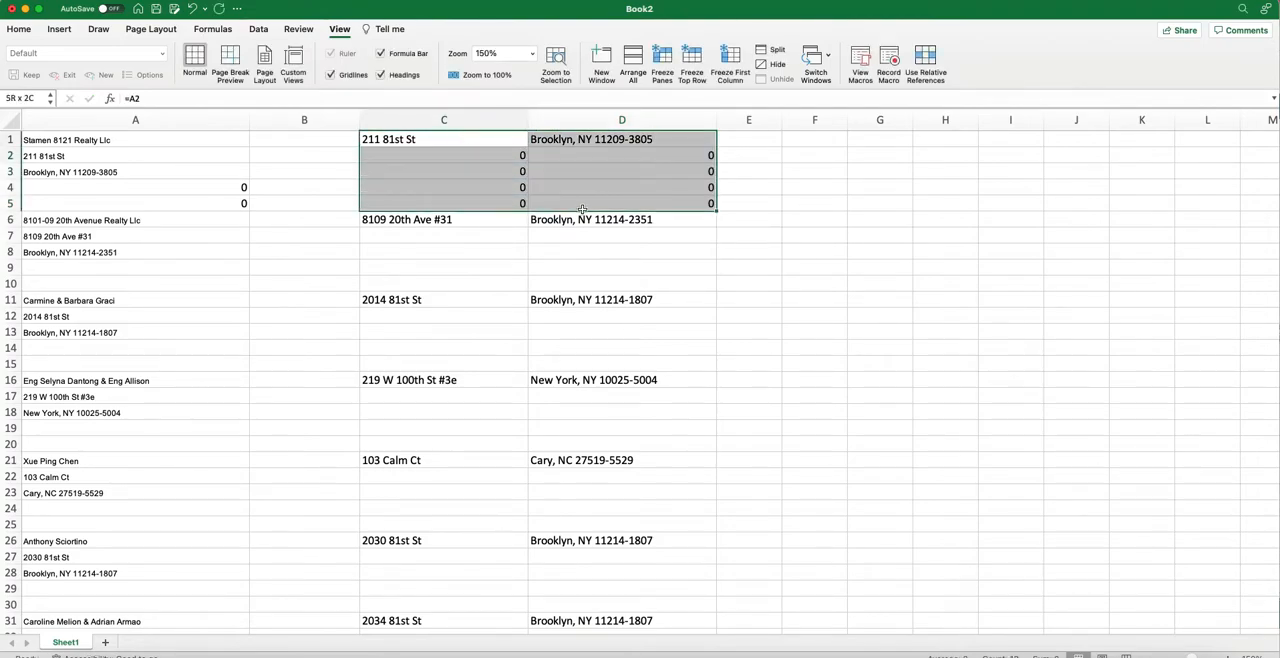
{"action": "key", "text": "super+c"}
{"action": "left_click_drag", "start_coordinate": [462, 222], "coordinate": [424, 509]}
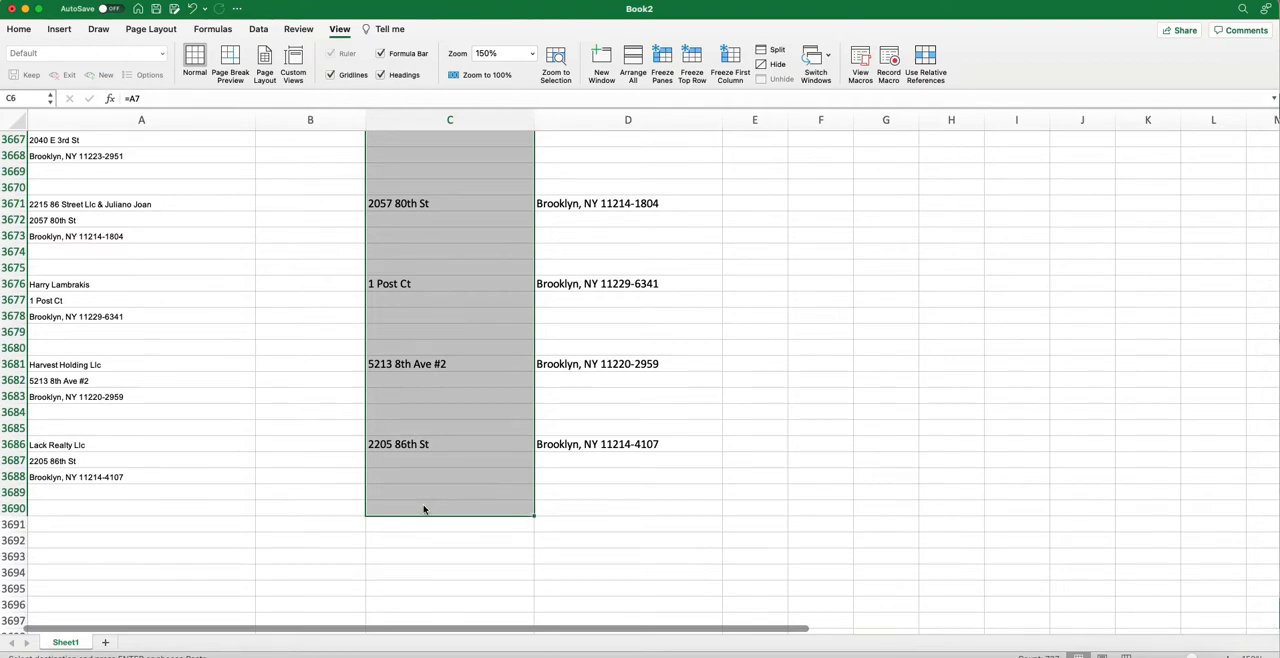
{"action": "key", "text": "super+v"}
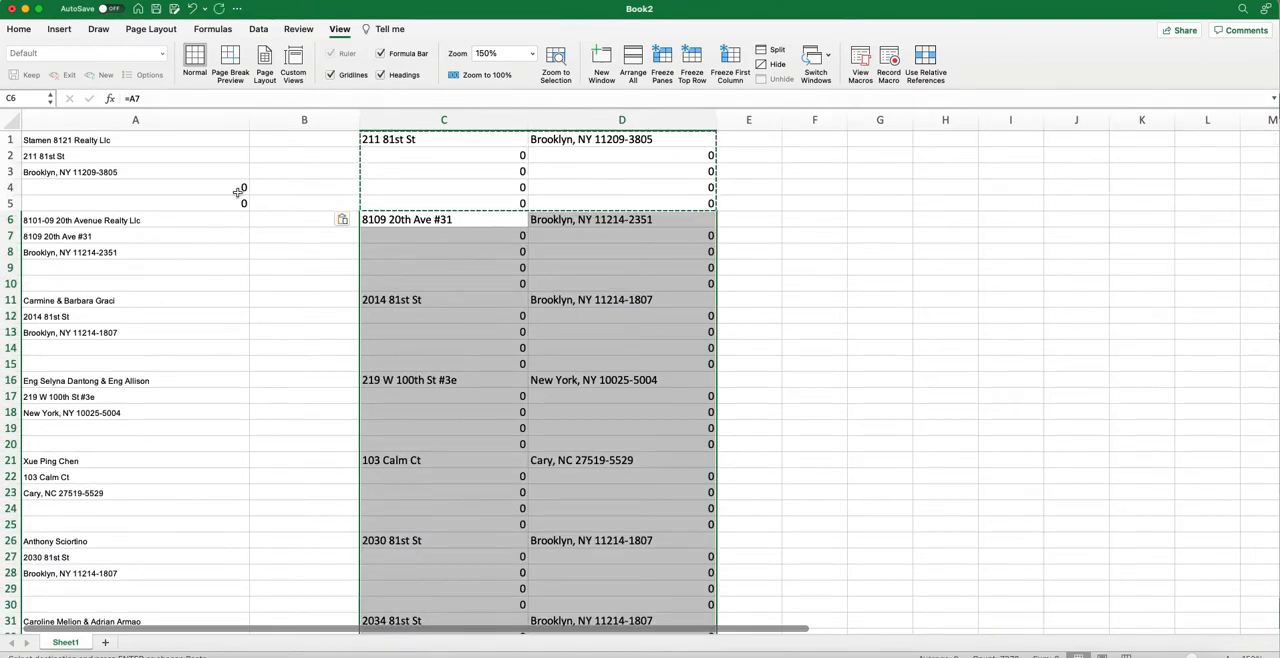
Clear the zeros from cells A4 and A5, and widen column B.
{"action": "left_click_drag", "start_coordinate": [237, 189], "coordinate": [232, 202]}
{"action": "key", "text": "Escape"}
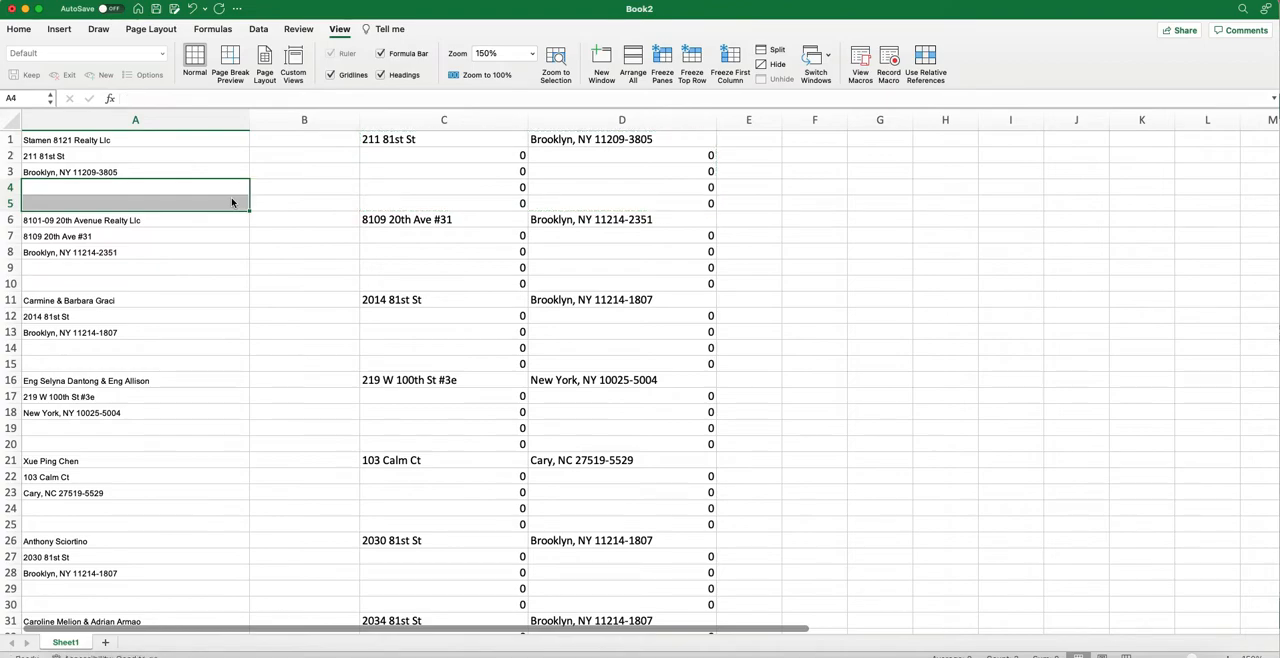
{"action": "left_click_drag", "start_coordinate": [361, 119], "coordinate": [422, 119]}
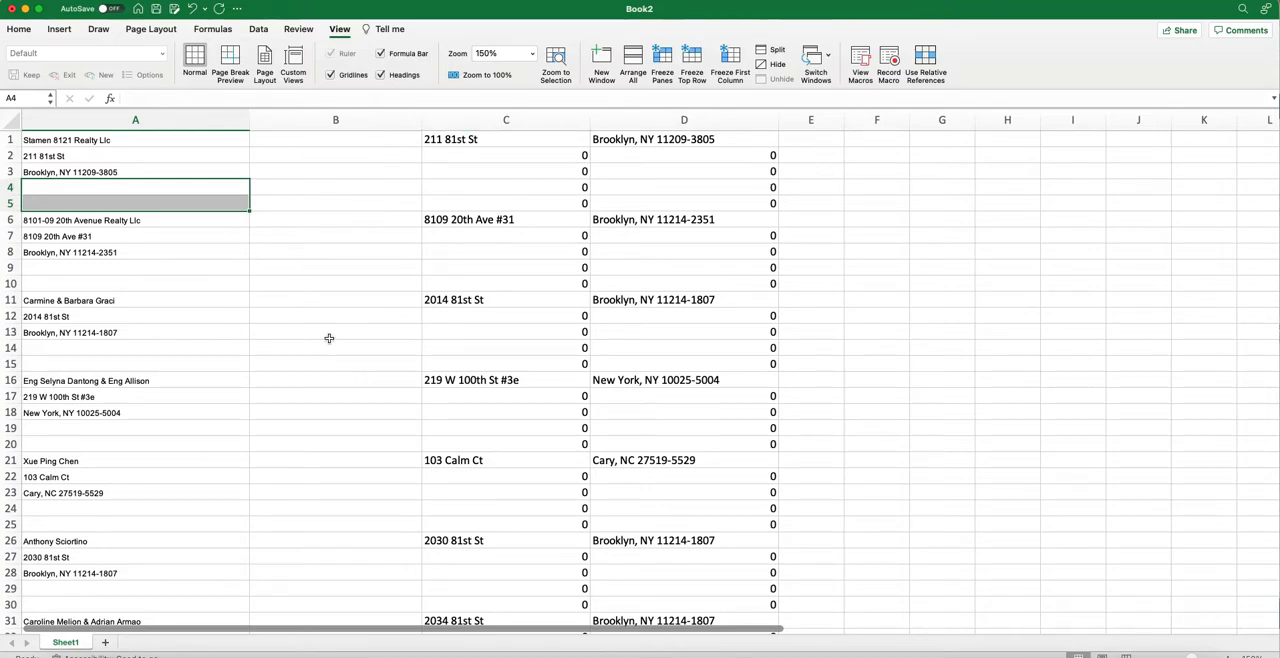
Replace the street address formulas in column C with their values by copying the column and pasting values only.
{"action": "left_click", "coordinate": [482, 144]}
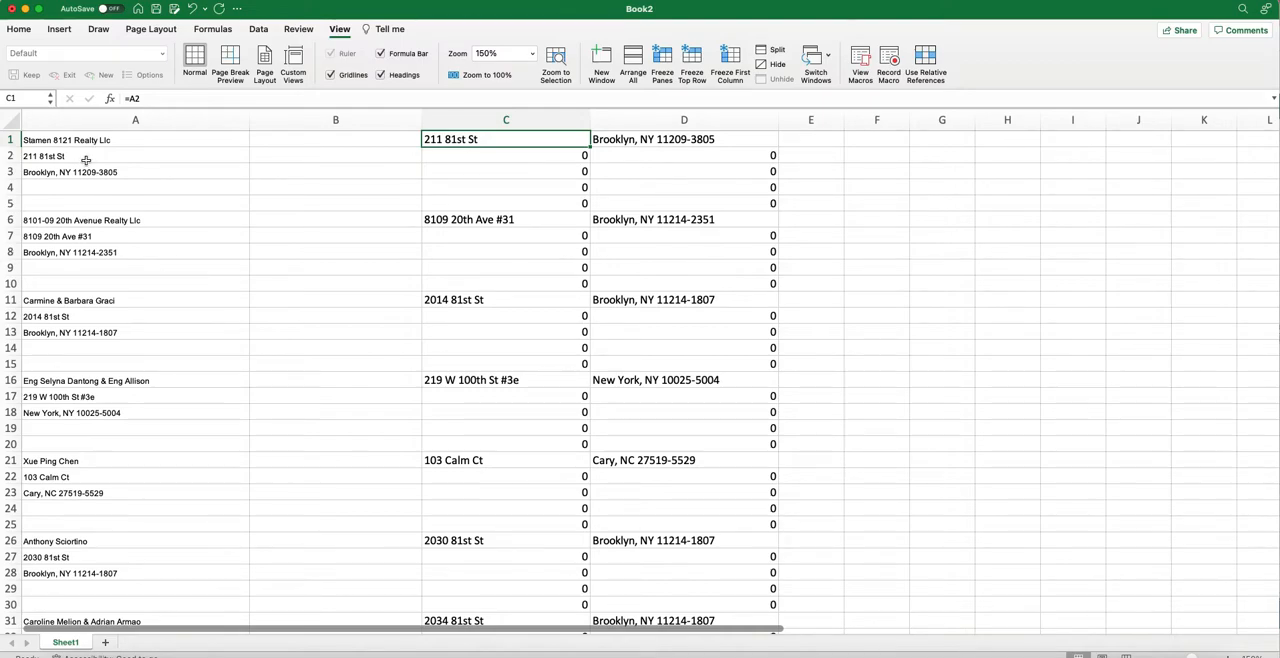
{"action": "left_click", "coordinate": [521, 118]}
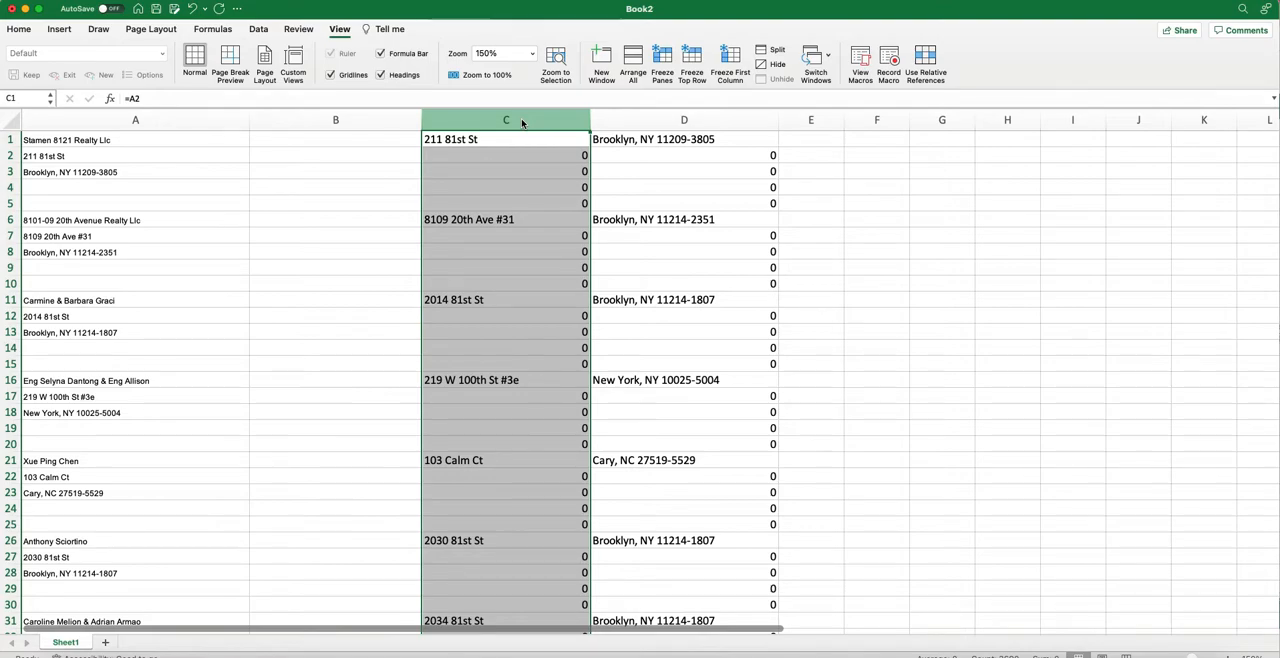
{"action": "key", "text": "super+c"}
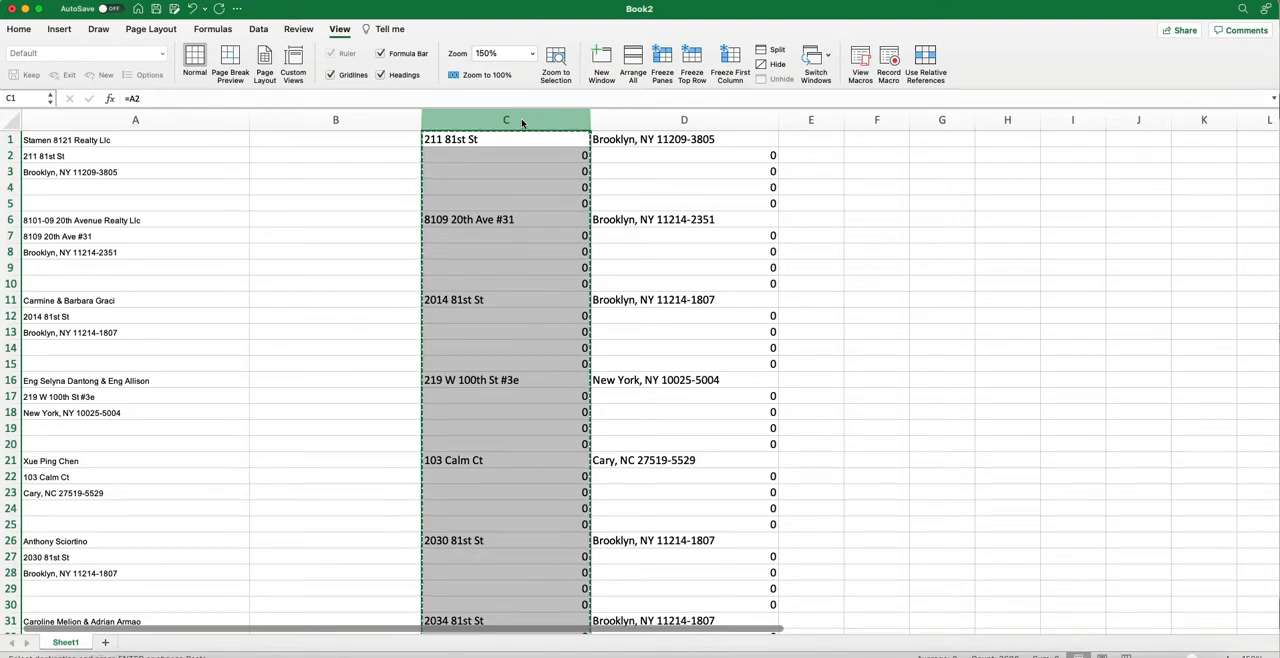
{"action": "right_click", "coordinate": [521, 118]}
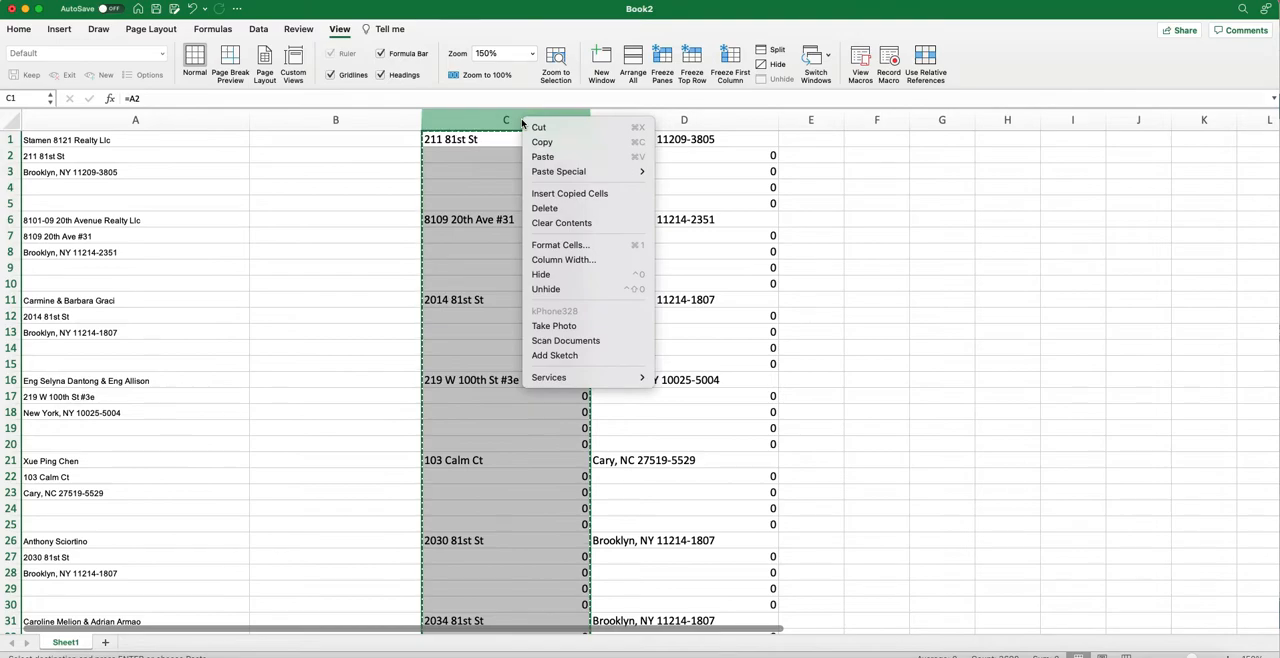
{"action": "mouse_move", "coordinate": [600, 171]}
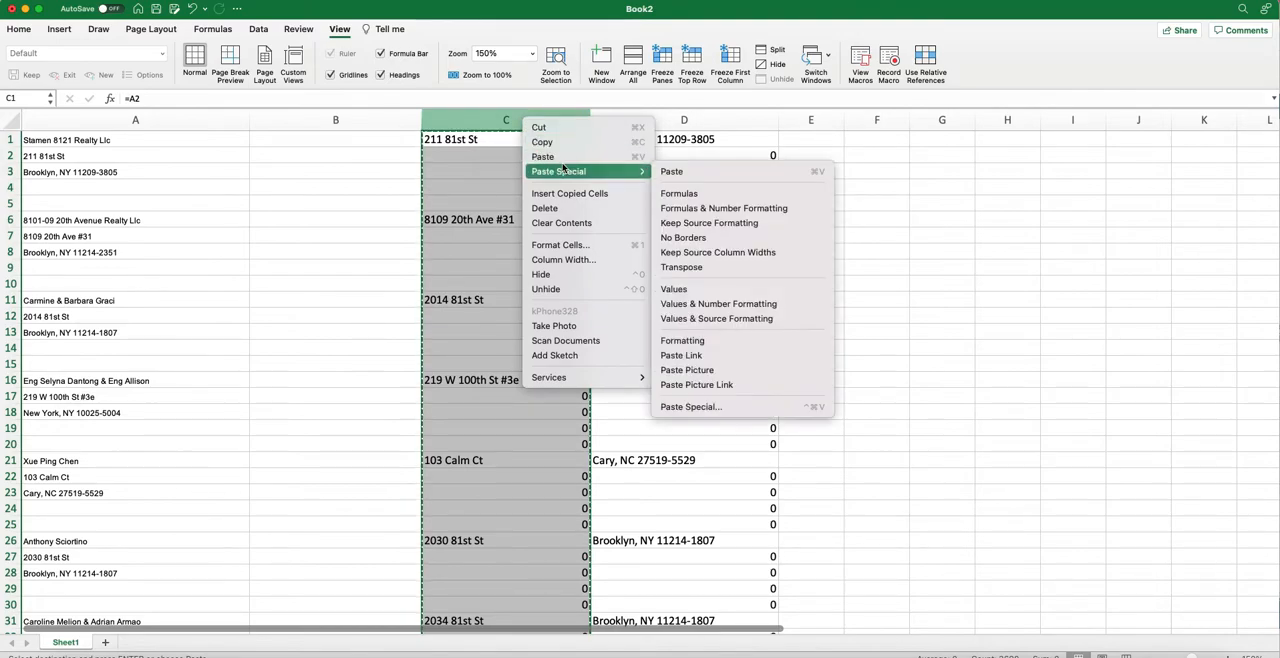
{"action": "left_click", "coordinate": [726, 290]}
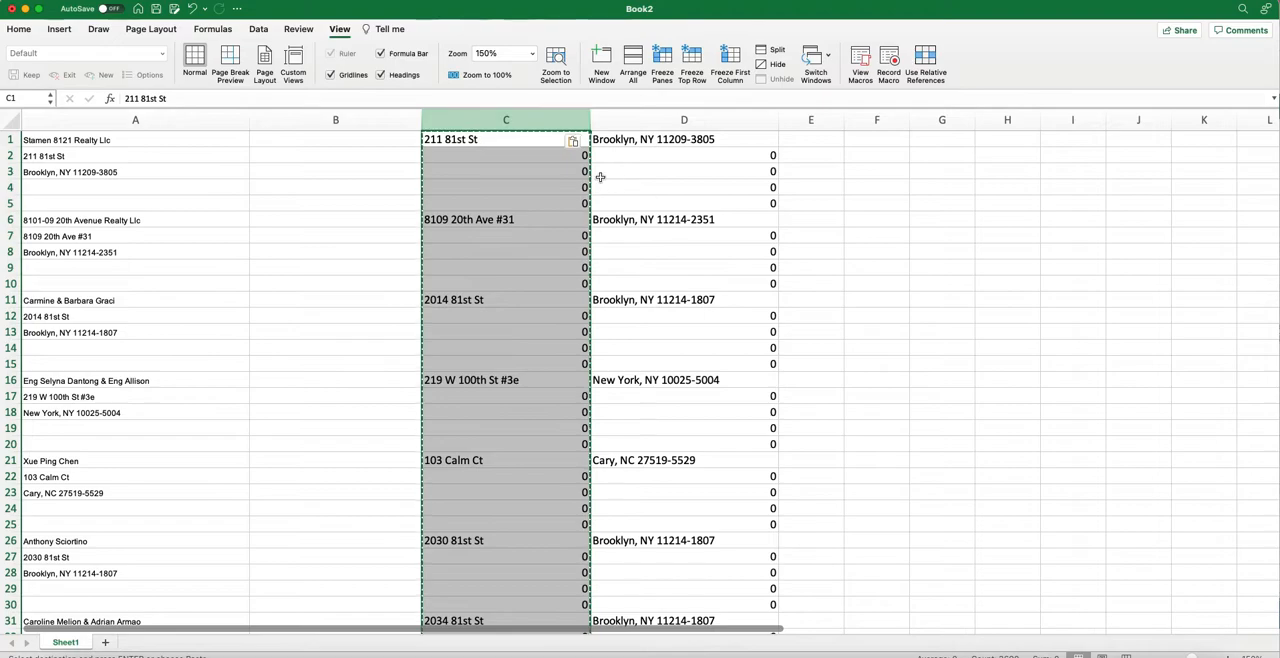
Replace the city, state and ZIP formulas in column D with values only, and check the contents of C1 and D1.
{"action": "left_click", "coordinate": [652, 121]}
{"action": "right_click", "coordinate": [652, 124]}
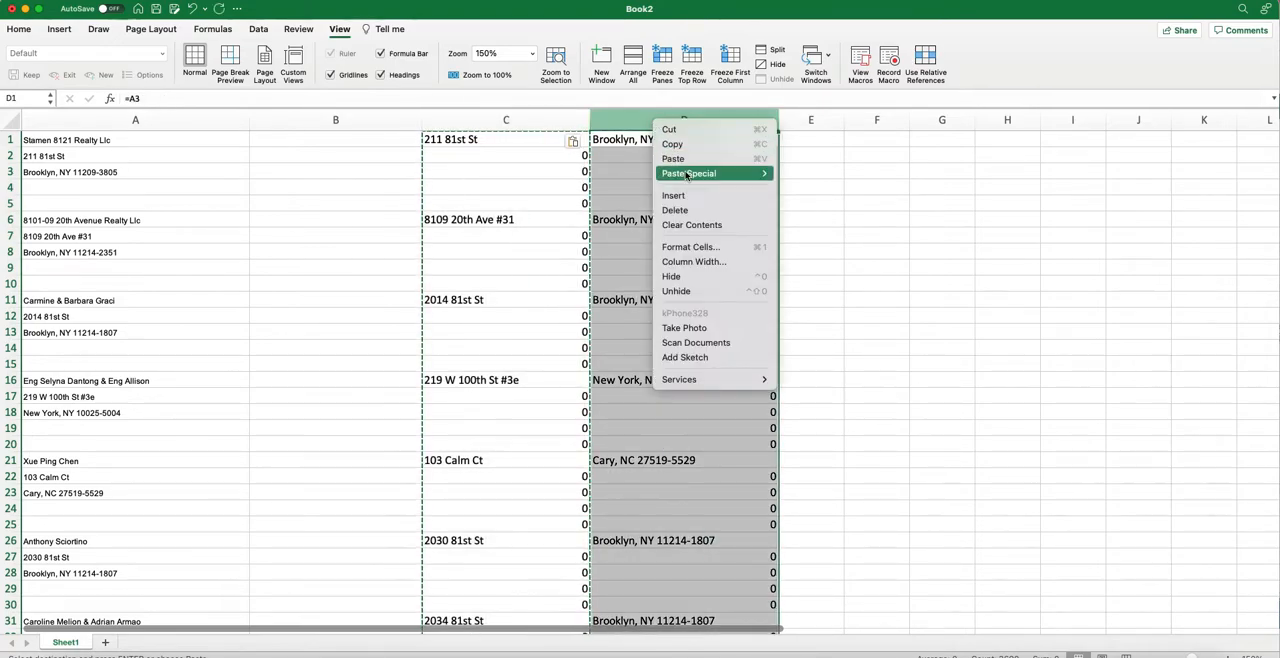
{"action": "left_click", "coordinate": [685, 145]}
{"action": "right_click", "coordinate": [674, 118]}
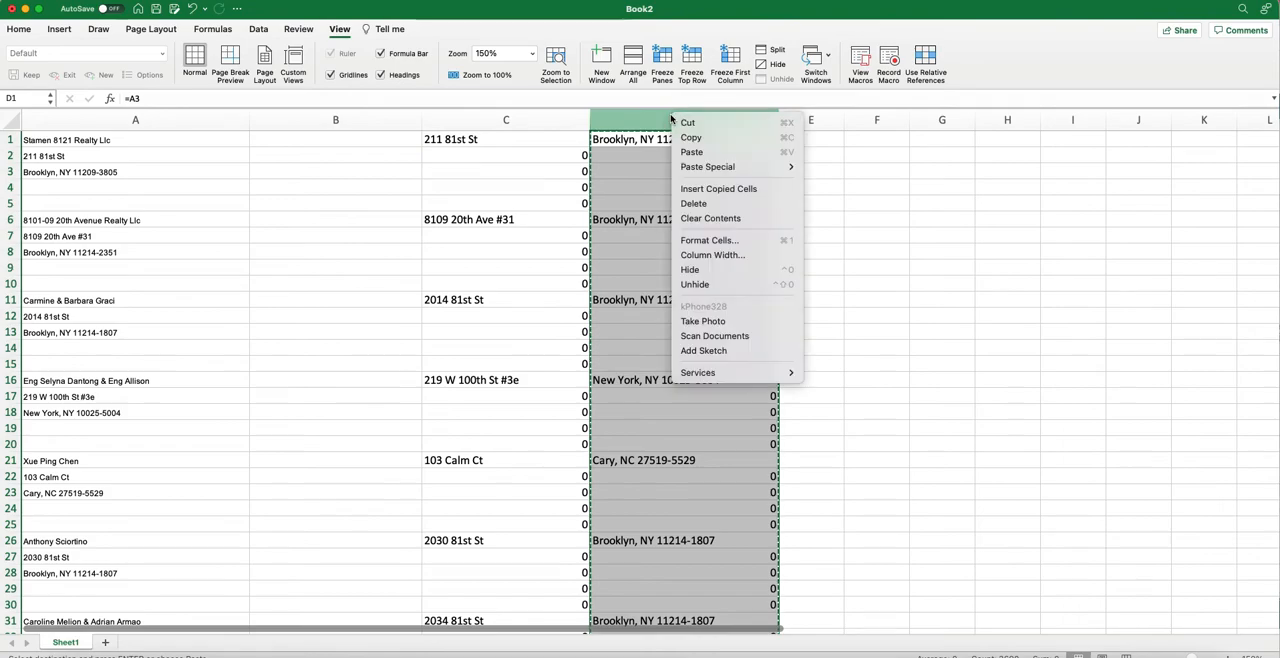
{"action": "mouse_move", "coordinate": [754, 171]}
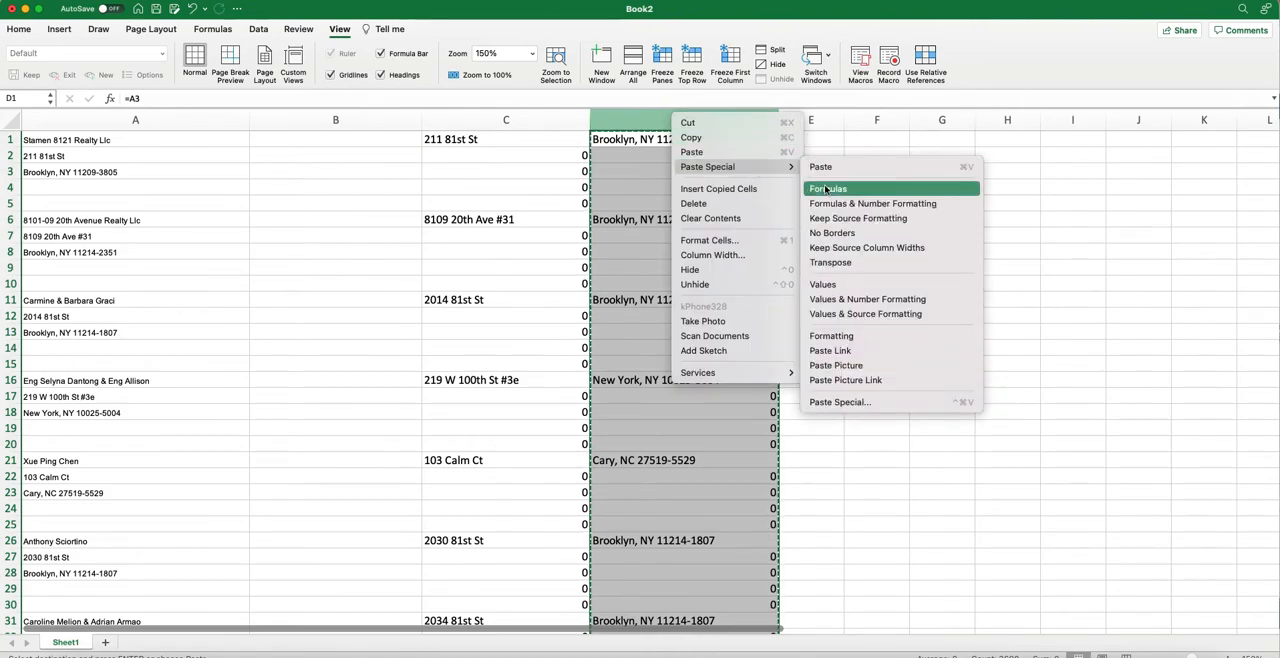
{"action": "left_click", "coordinate": [852, 288]}
{"action": "left_click", "coordinate": [502, 122]}
{"action": "left_click", "coordinate": [501, 139]}
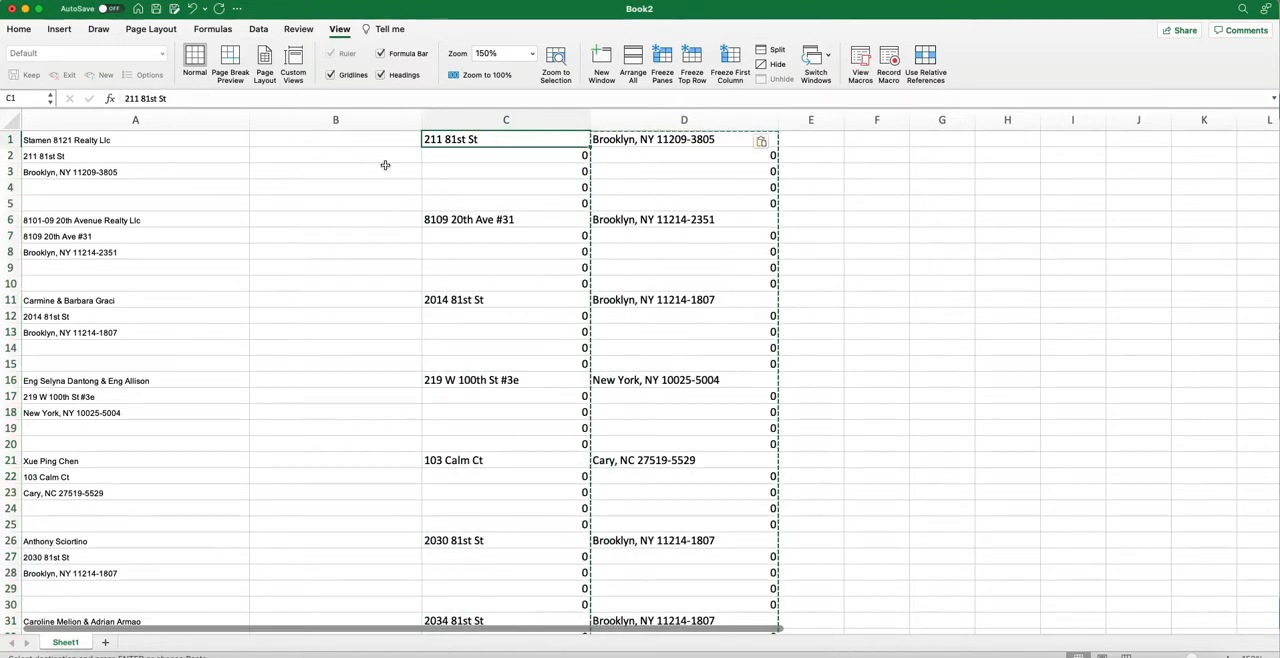
{"action": "left_click", "coordinate": [694, 145]}
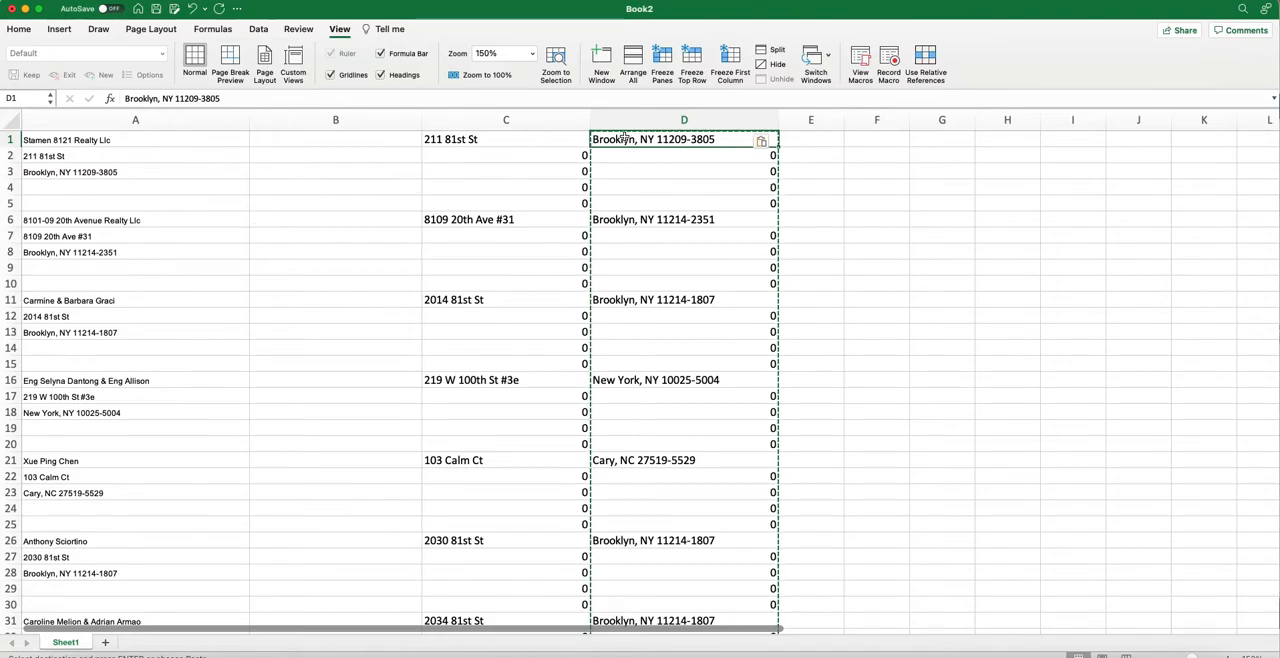
{"action": "left_click_drag", "start_coordinate": [110, 155], "coordinate": [683, 209]}
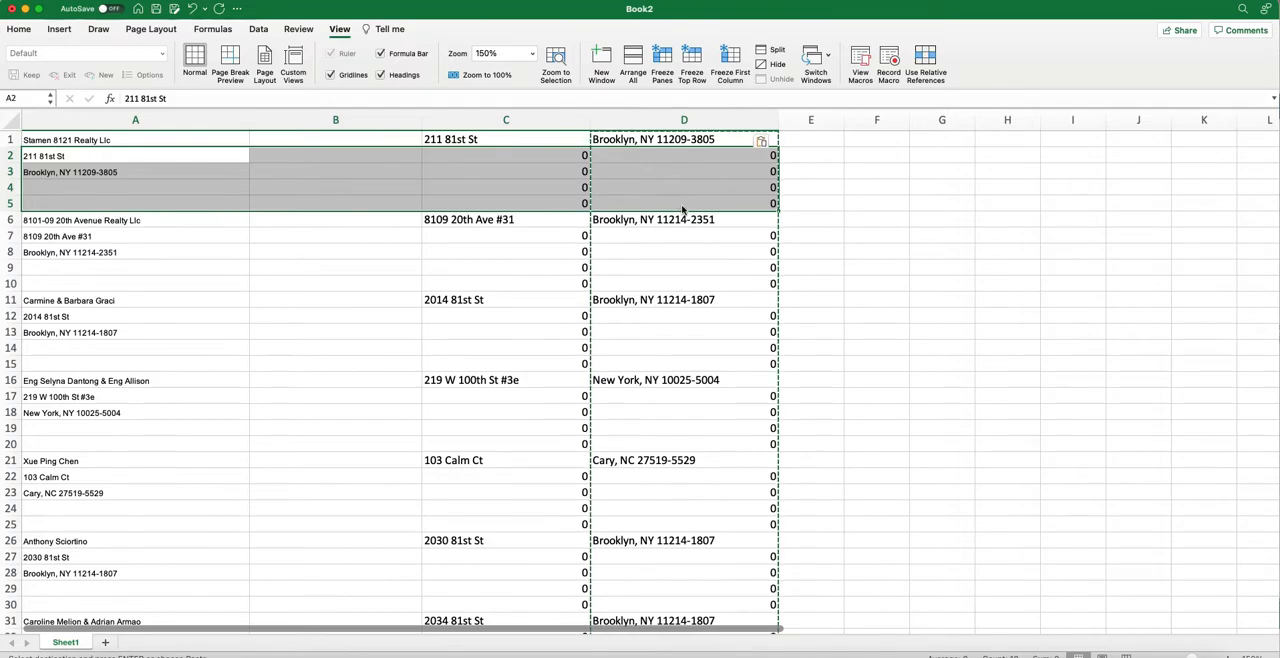
{"action": "left_click", "coordinate": [845, 170]}
Add a filter to column C and apply it so that only rows with the value 0 are shown.
{"action": "left_click", "coordinate": [553, 122]}
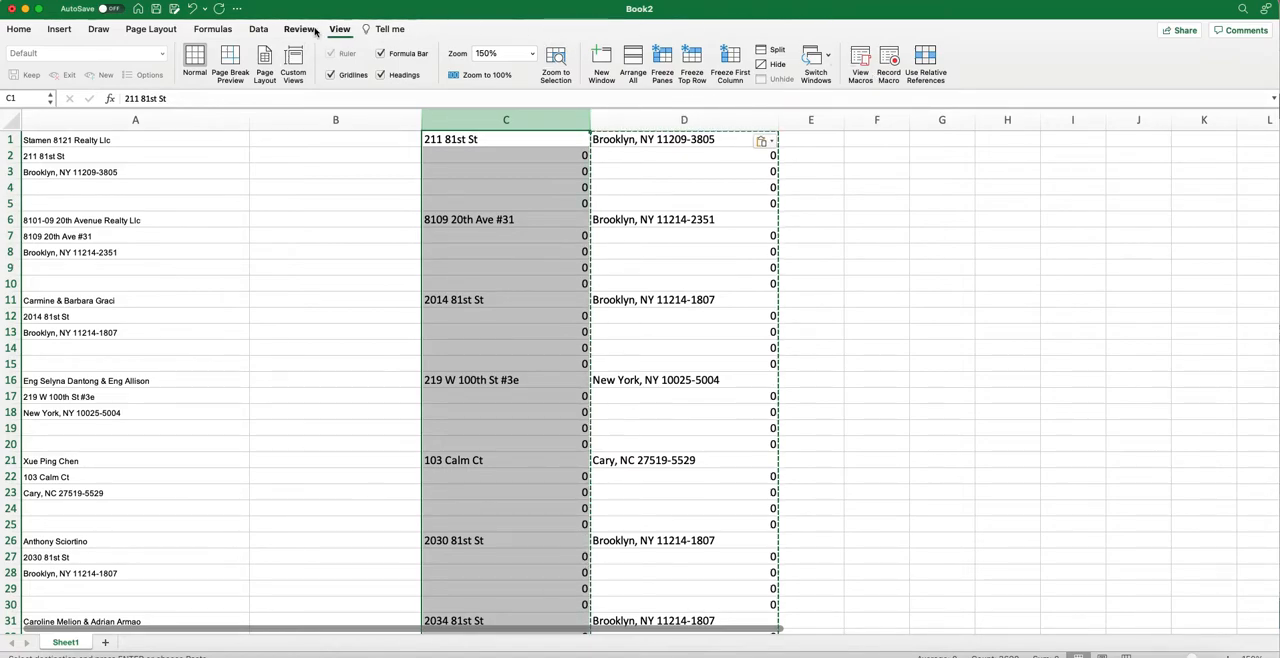
{"action": "left_click", "coordinate": [257, 29]}
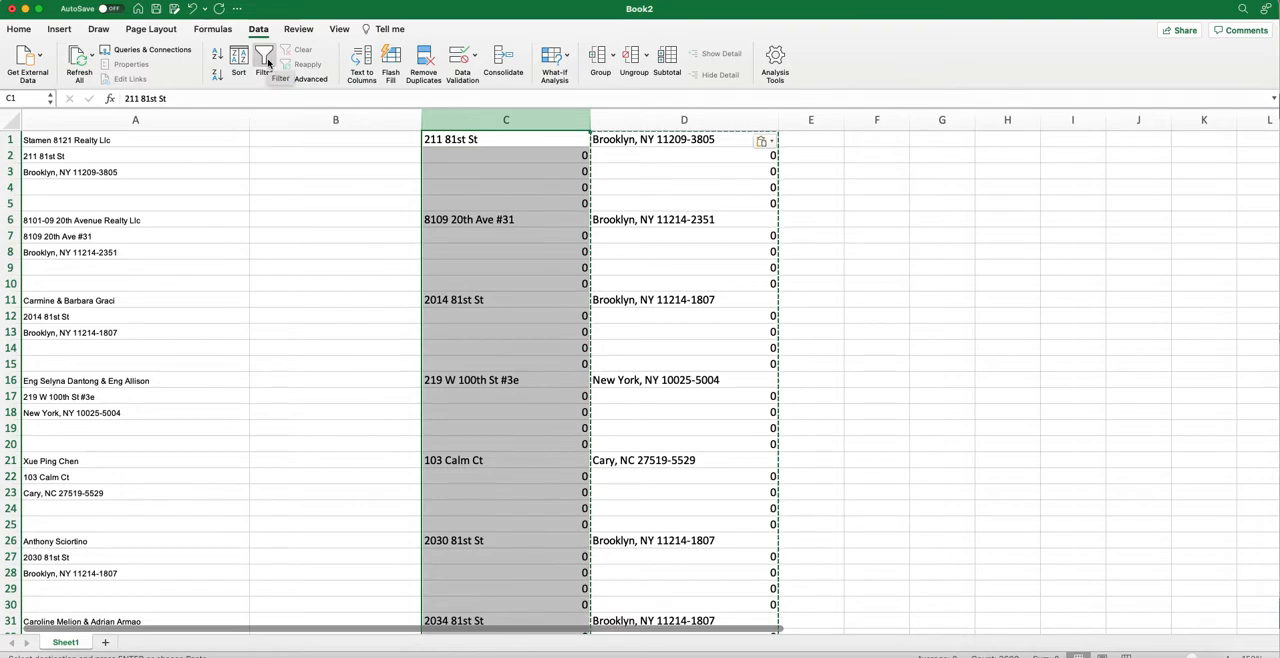
{"action": "left_click", "coordinate": [263, 60]}
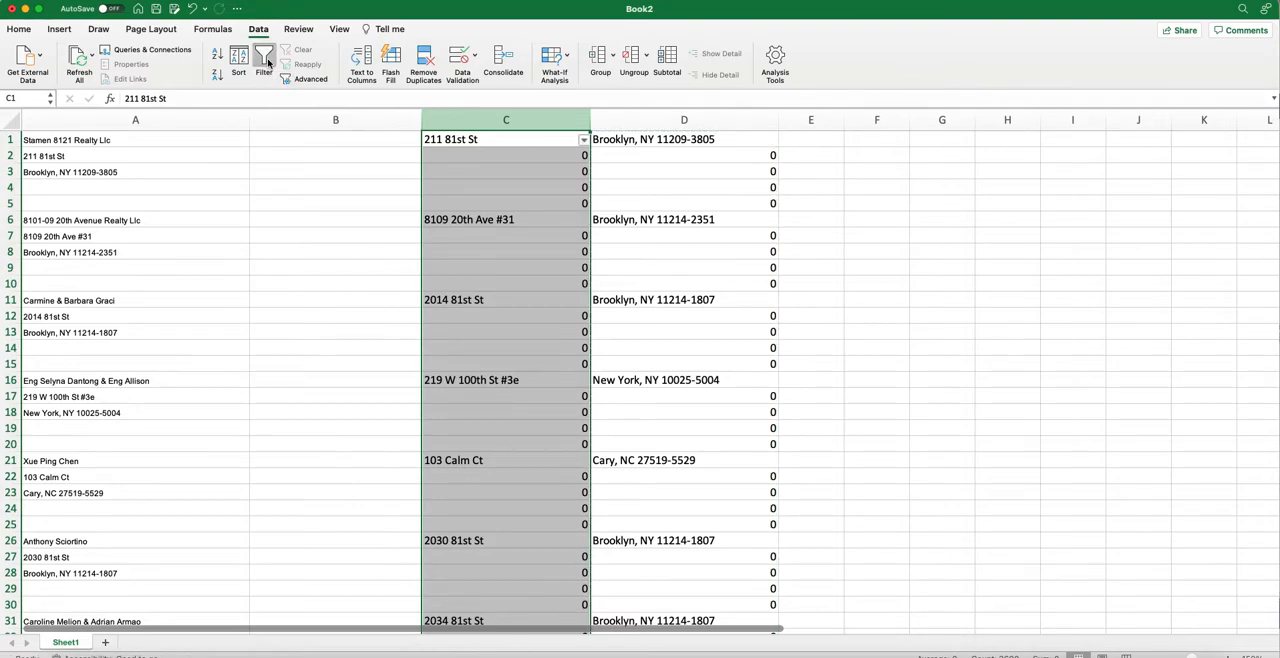
{"action": "left_click", "coordinate": [585, 143]}
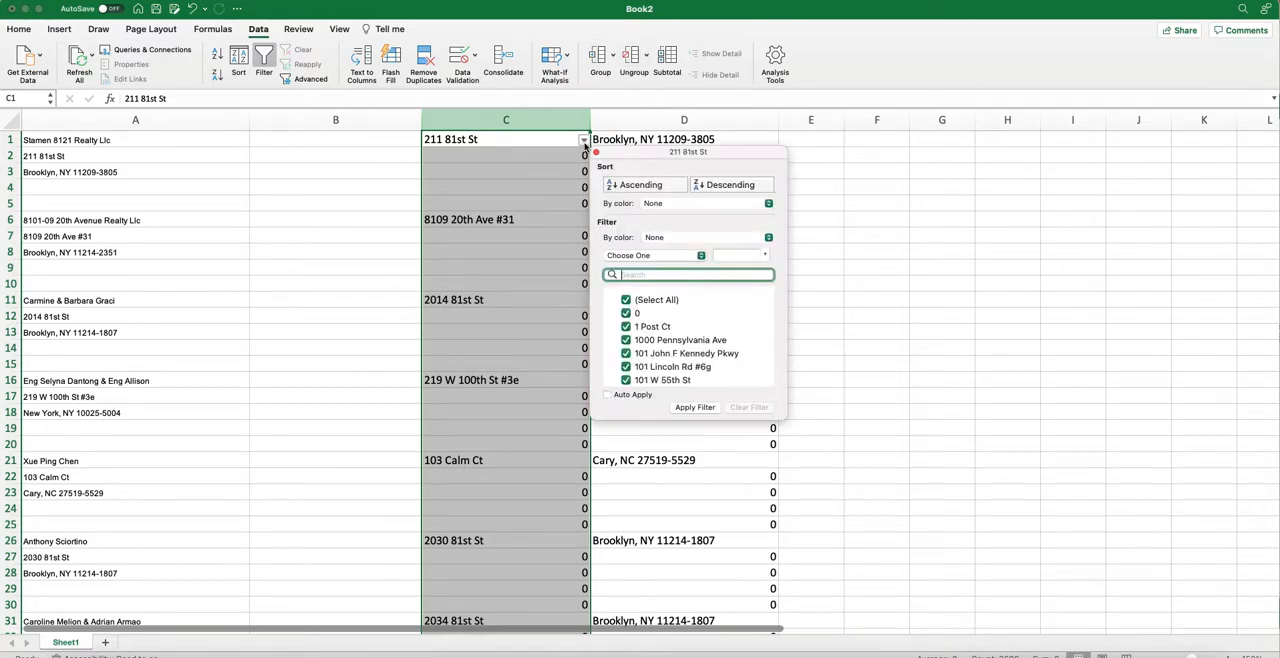
{"action": "left_click", "coordinate": [627, 303]}
{"action": "left_click", "coordinate": [626, 300]}
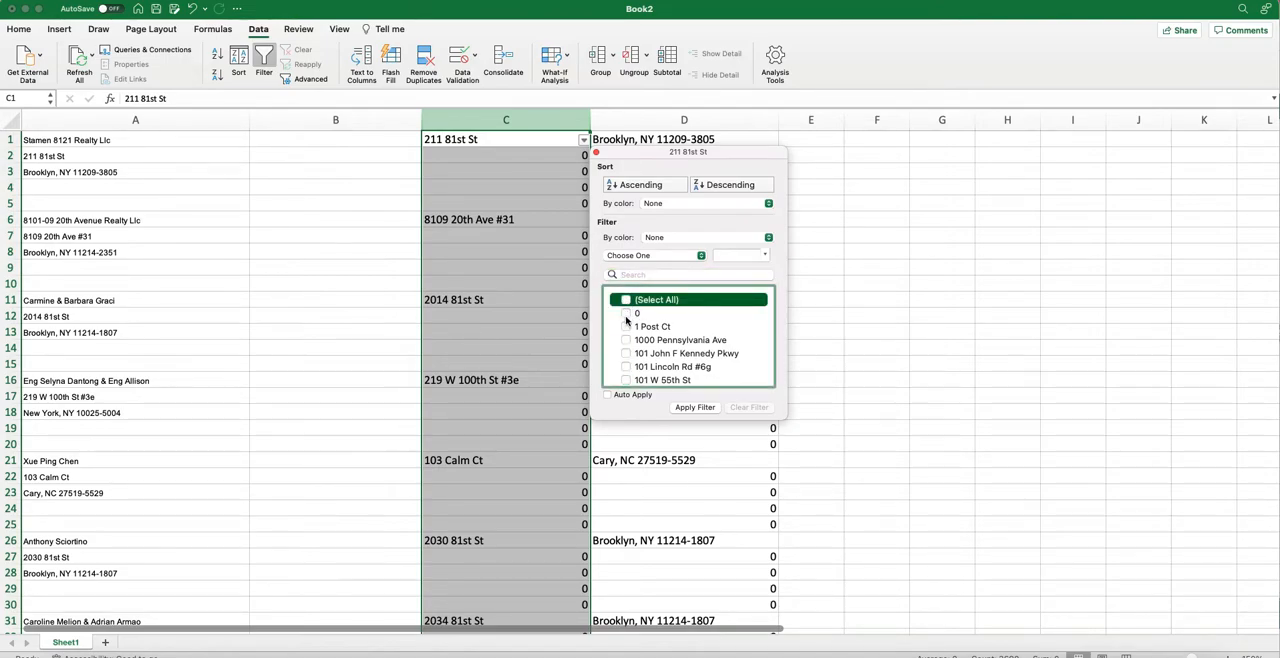
{"action": "left_click", "coordinate": [627, 316]}
{"action": "left_click", "coordinate": [626, 314]}
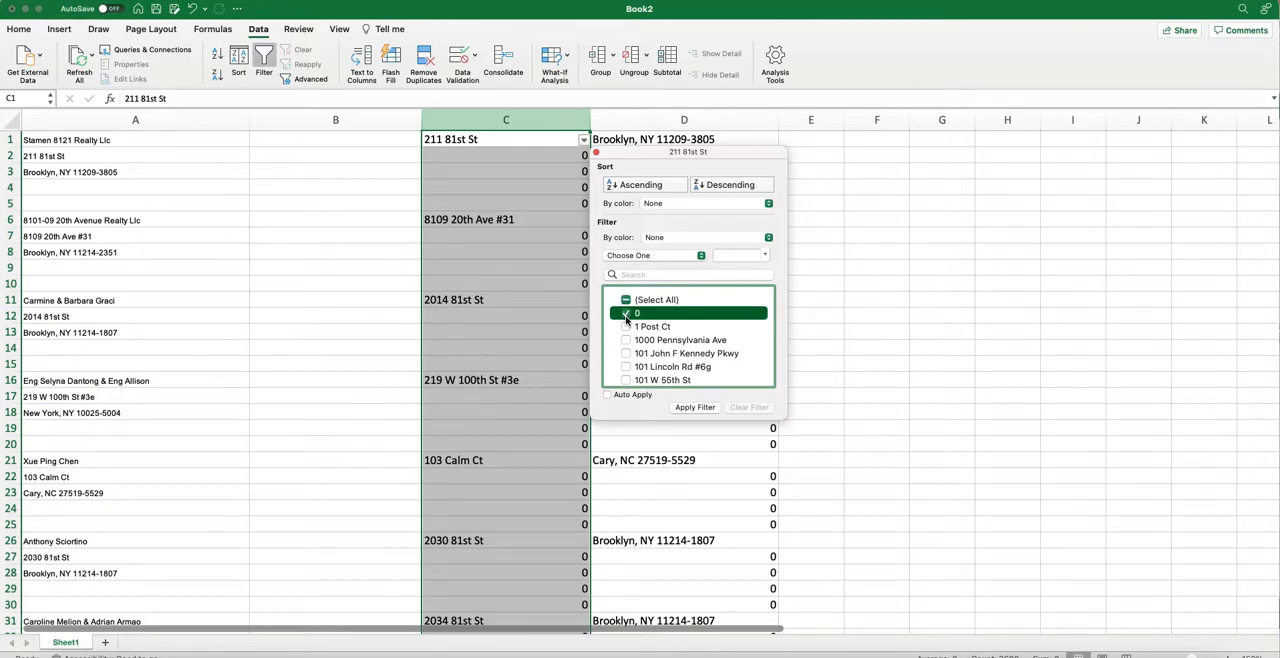
{"action": "left_click", "coordinate": [690, 410]}
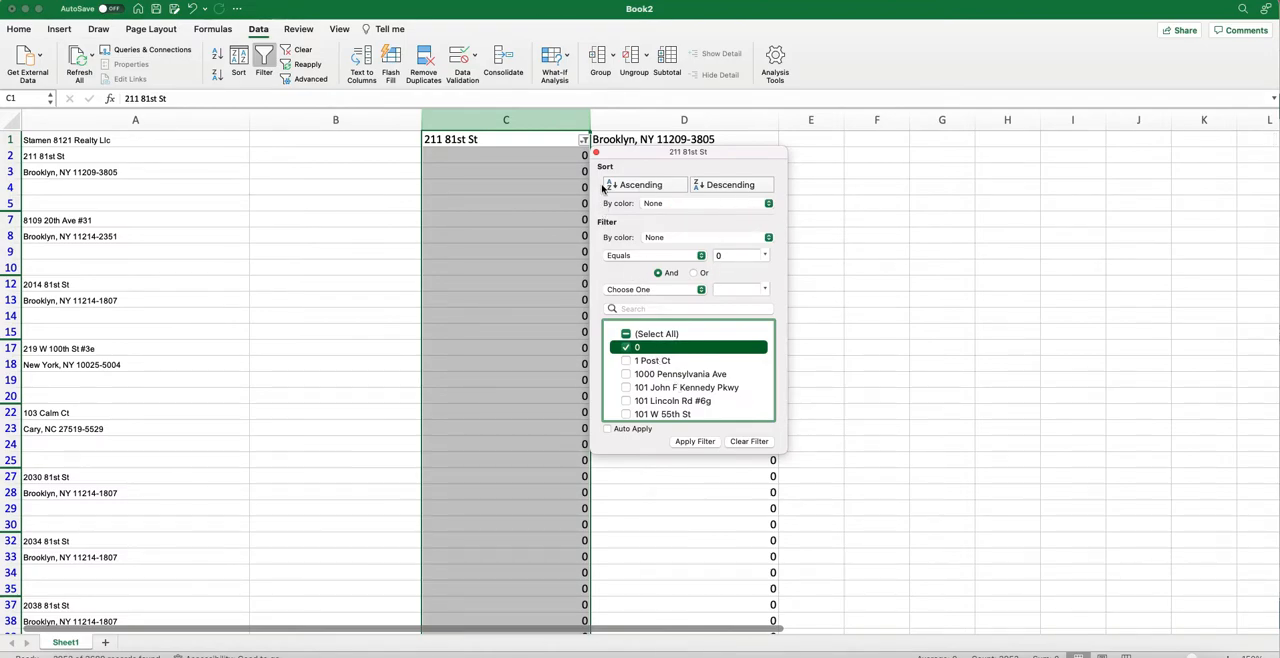
{"action": "left_click", "coordinate": [596, 154]}
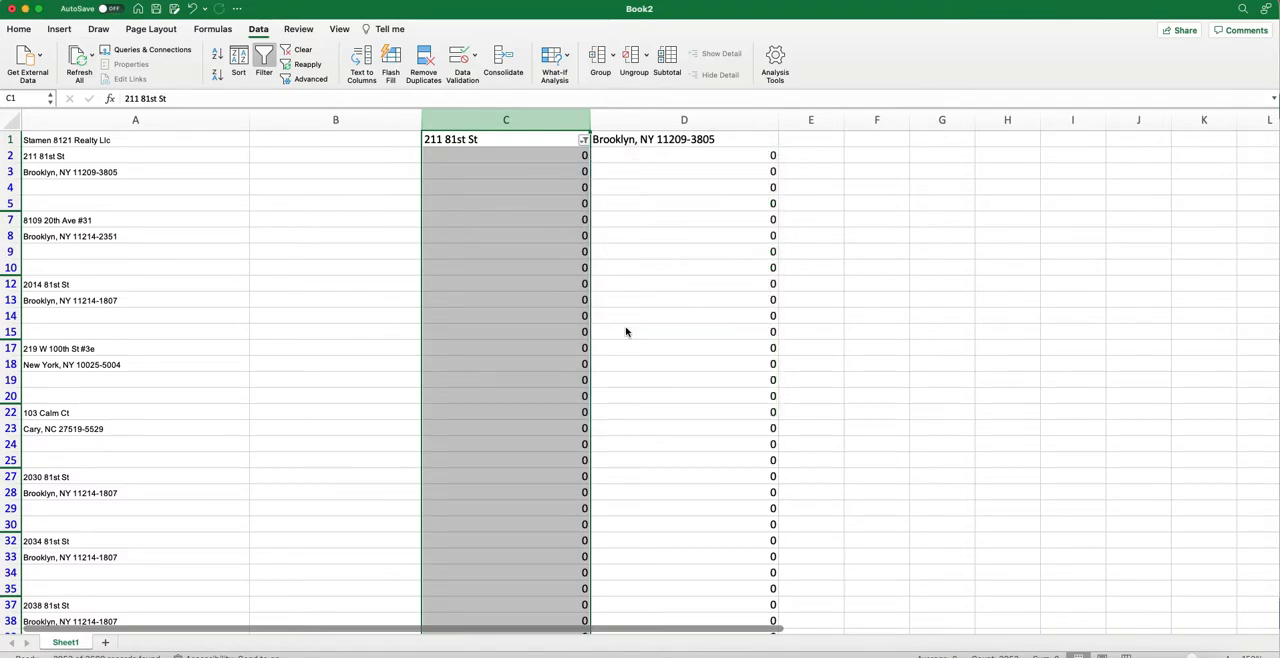
Delete all the filtered rows with 0 in column C, from row 2 to row 3690.
{"action": "scroll", "coordinate": [531, 449], "scroll_direction": "down", "scroll_amount": 20}
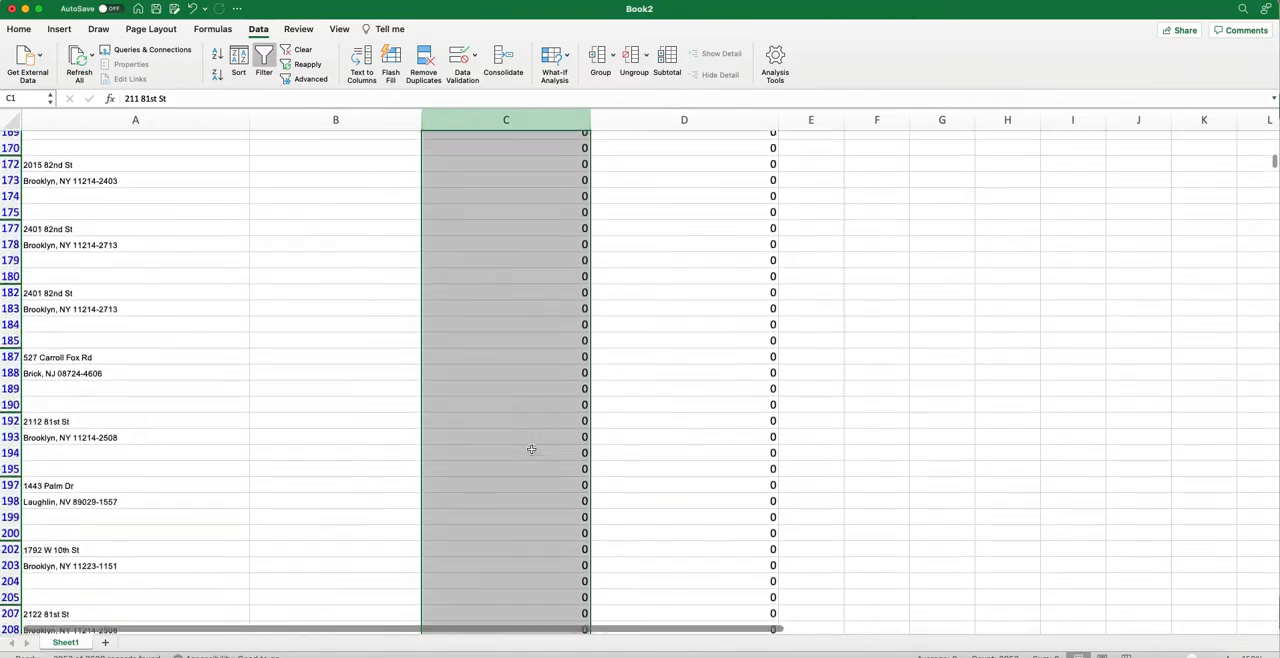
{"action": "scroll", "coordinate": [531, 449], "scroll_direction": "down", "scroll_amount": 20}
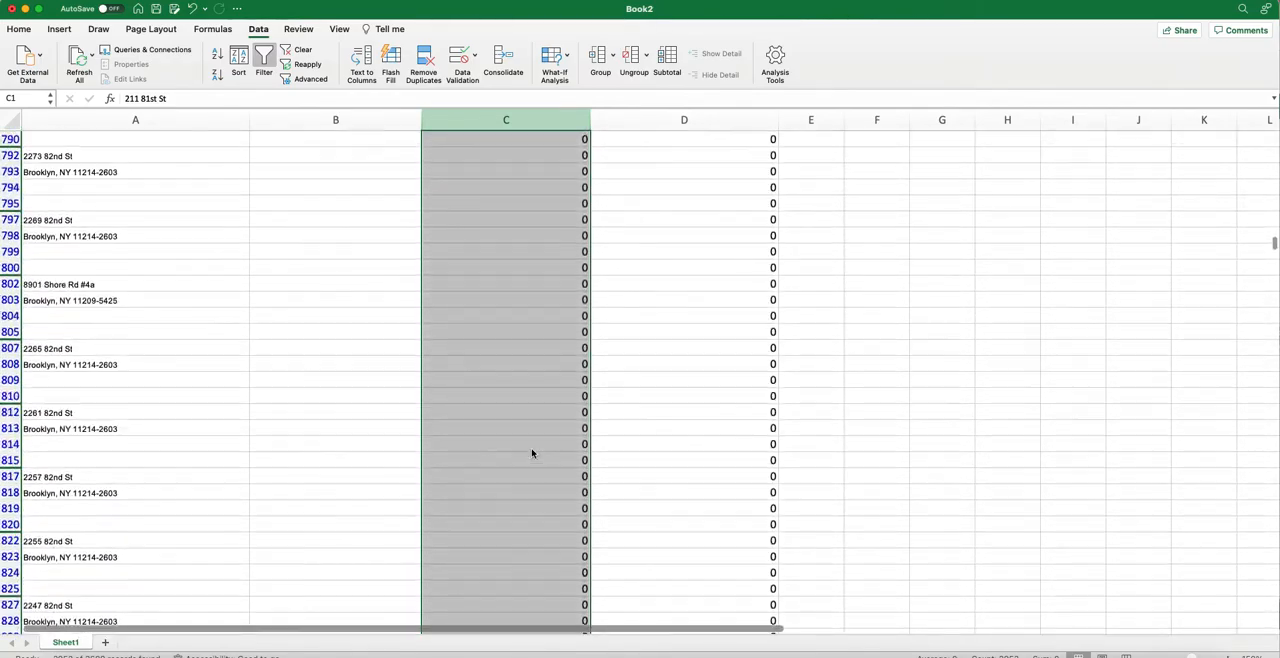
{"action": "scroll", "coordinate": [532, 453], "scroll_direction": "down", "scroll_amount": 20}
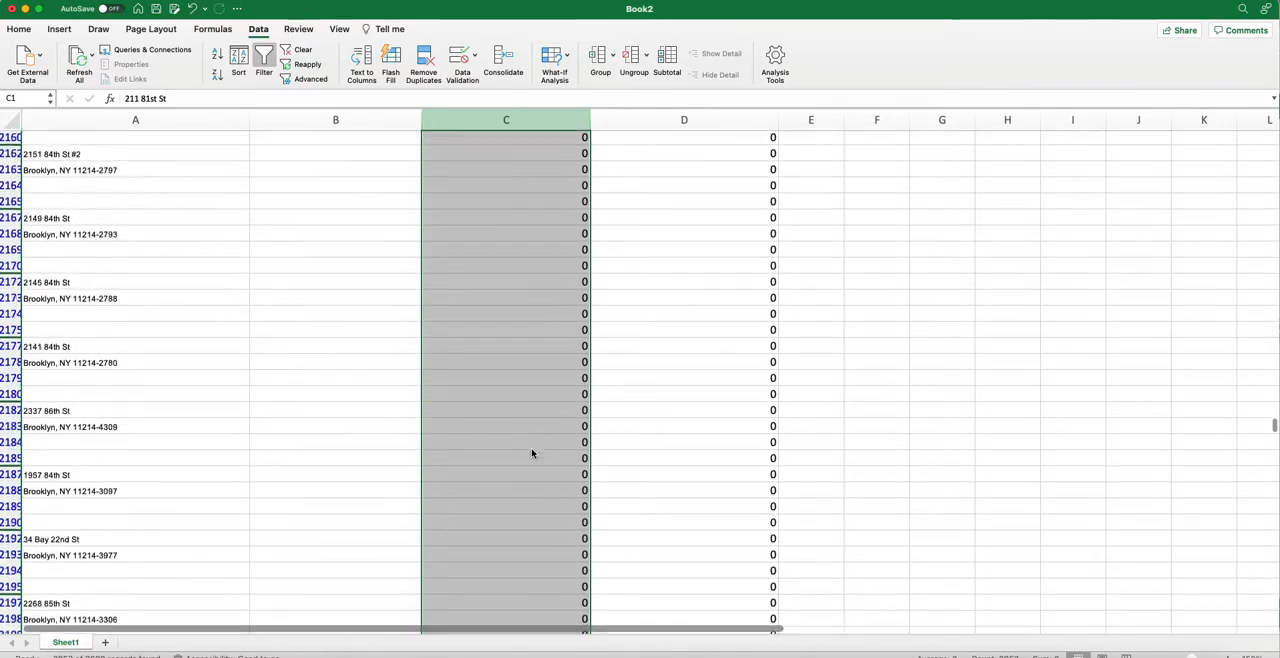
{"action": "scroll", "coordinate": [532, 453], "scroll_direction": "down", "scroll_amount": 20}
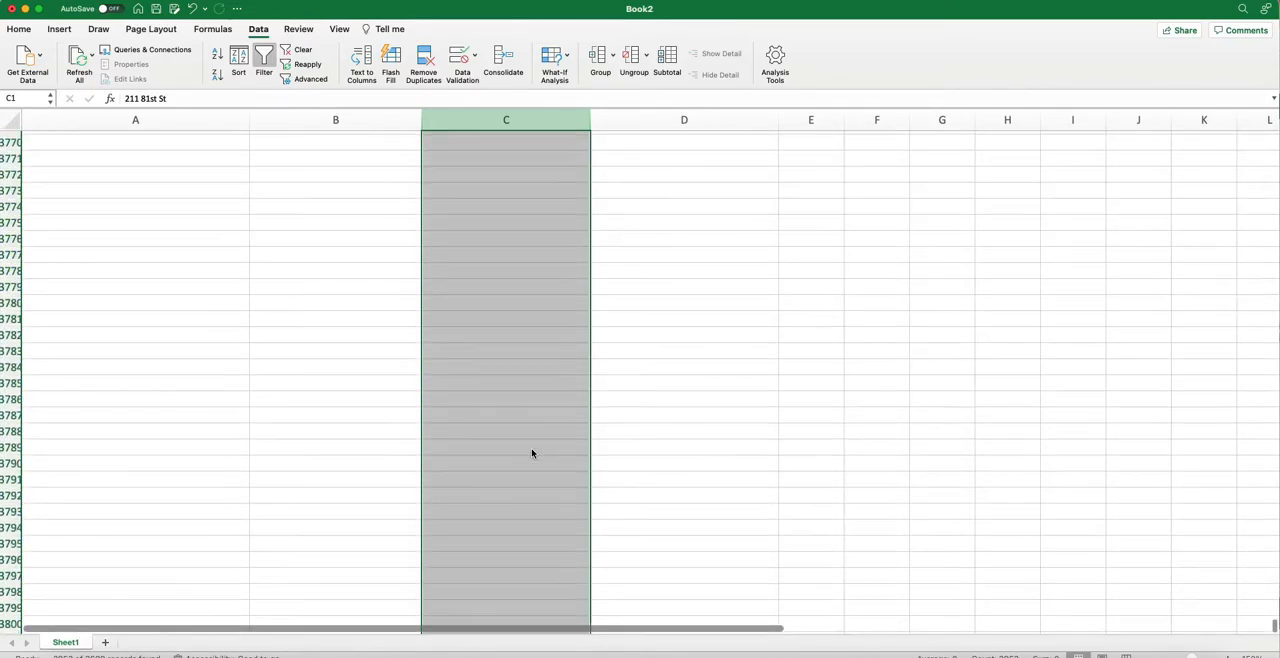
{"action": "scroll", "coordinate": [532, 453], "scroll_direction": "up", "scroll_amount": 6}
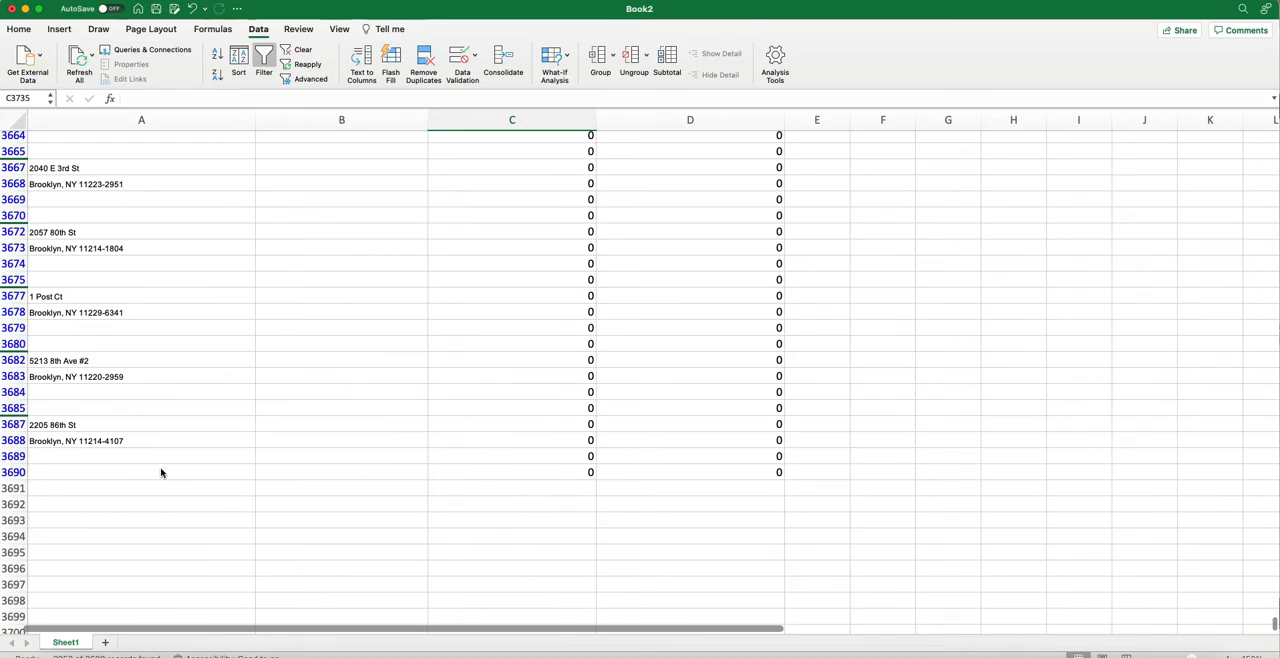
{"action": "left_click", "coordinate": [15, 472]}
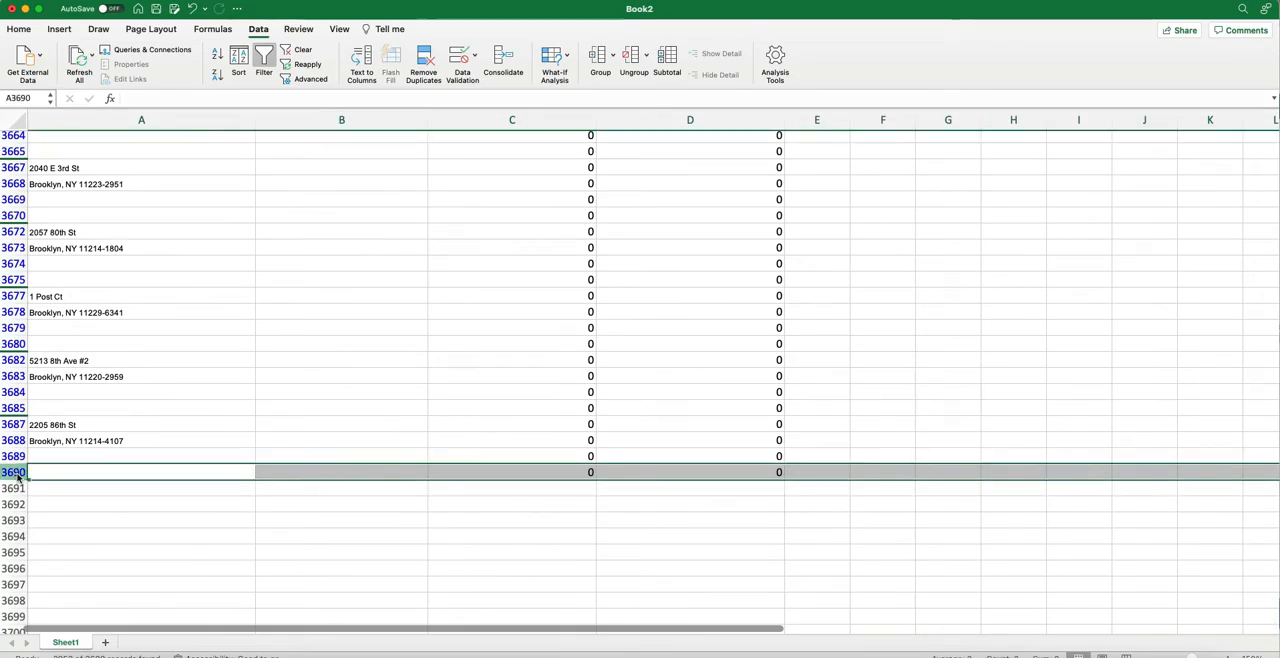
{"action": "scroll", "coordinate": [100, 400], "scroll_direction": "up", "scroll_amount": 15}
{"action": "scroll", "coordinate": [101, 405], "scroll_direction": "up", "scroll_amount": 20}
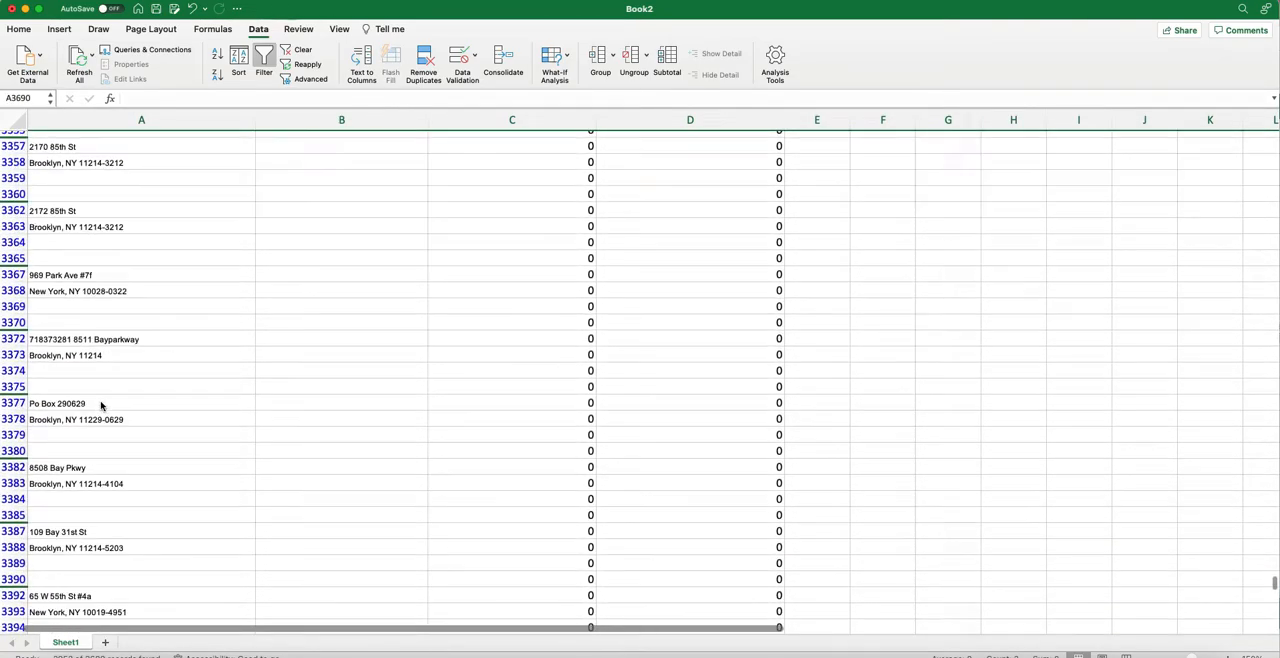
{"action": "scroll", "coordinate": [101, 405], "scroll_direction": "up", "scroll_amount": 20}
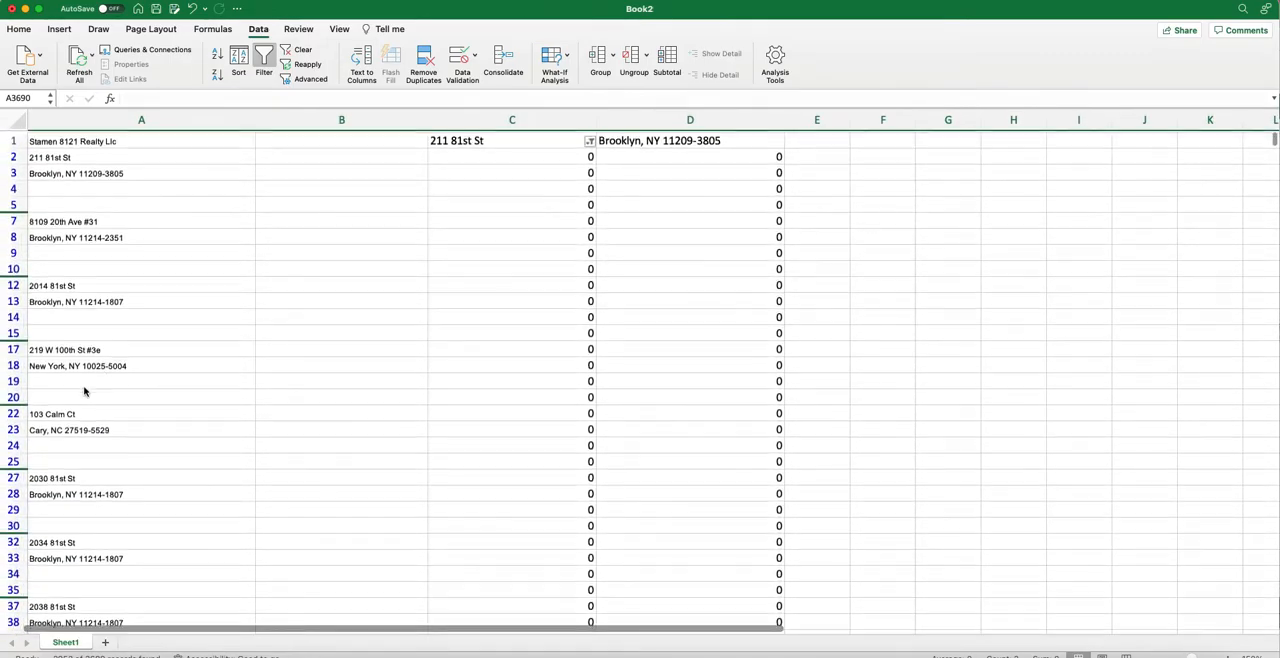
{"action": "left_click", "coordinate": [12, 156], "text": "shift"}
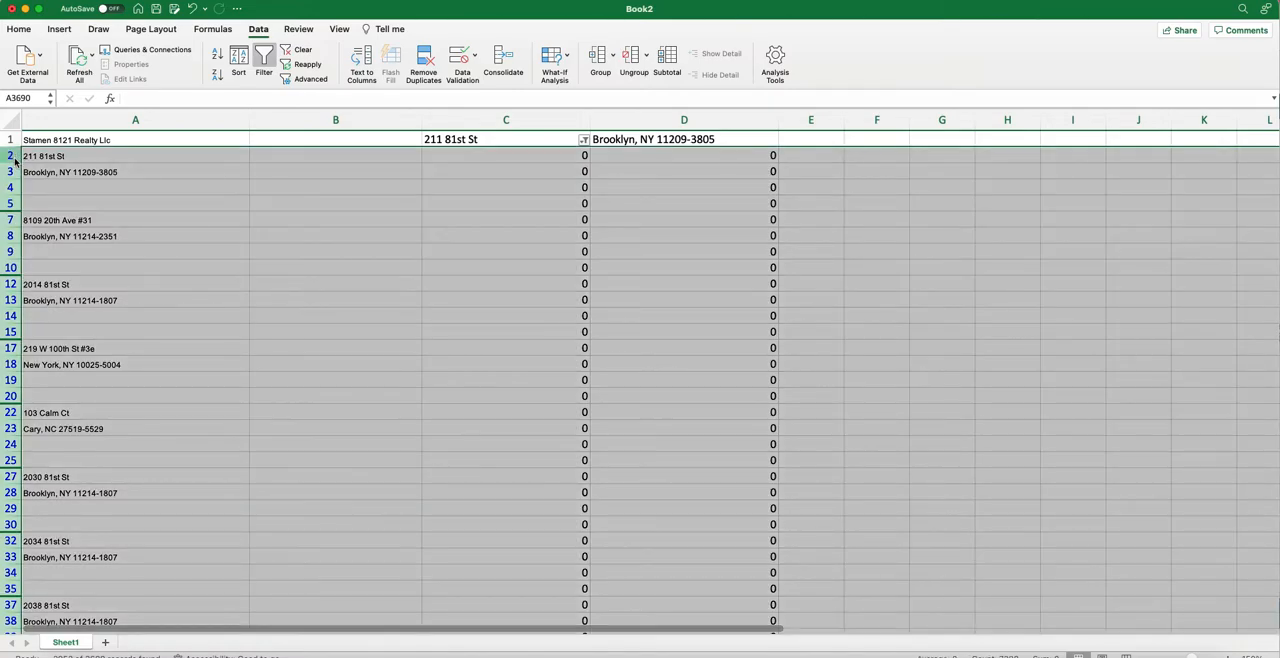
{"action": "right_click", "coordinate": [15, 161]}
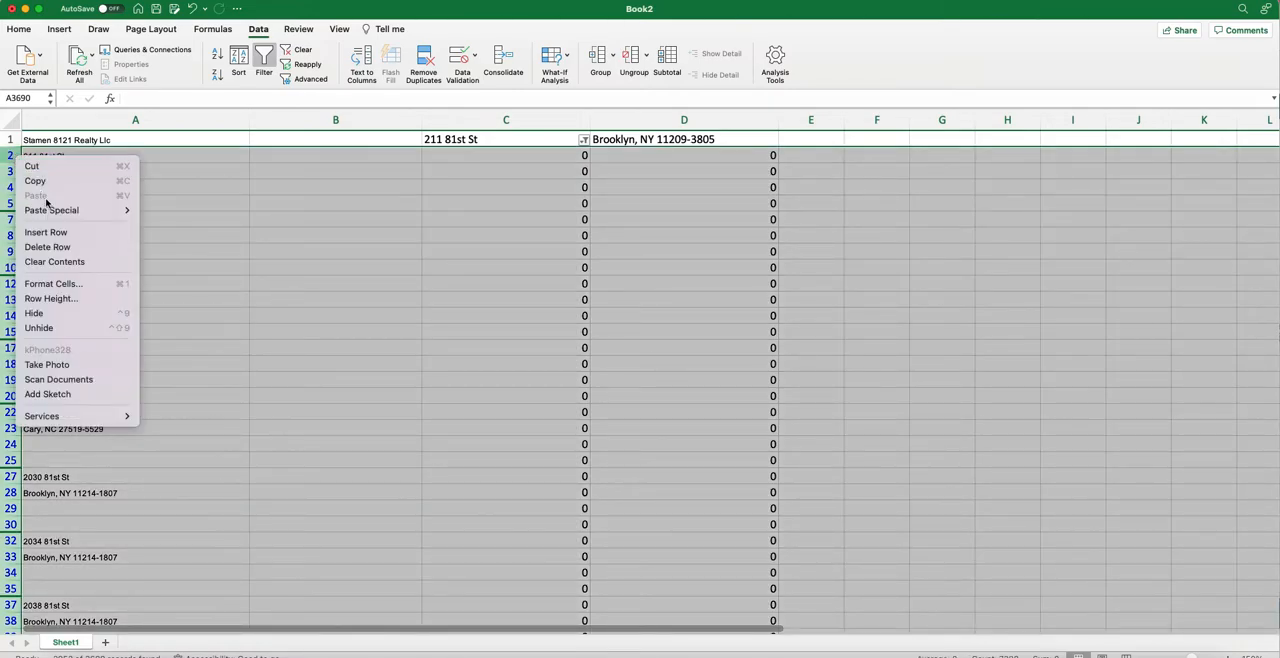
{"action": "left_click", "coordinate": [69, 250]}
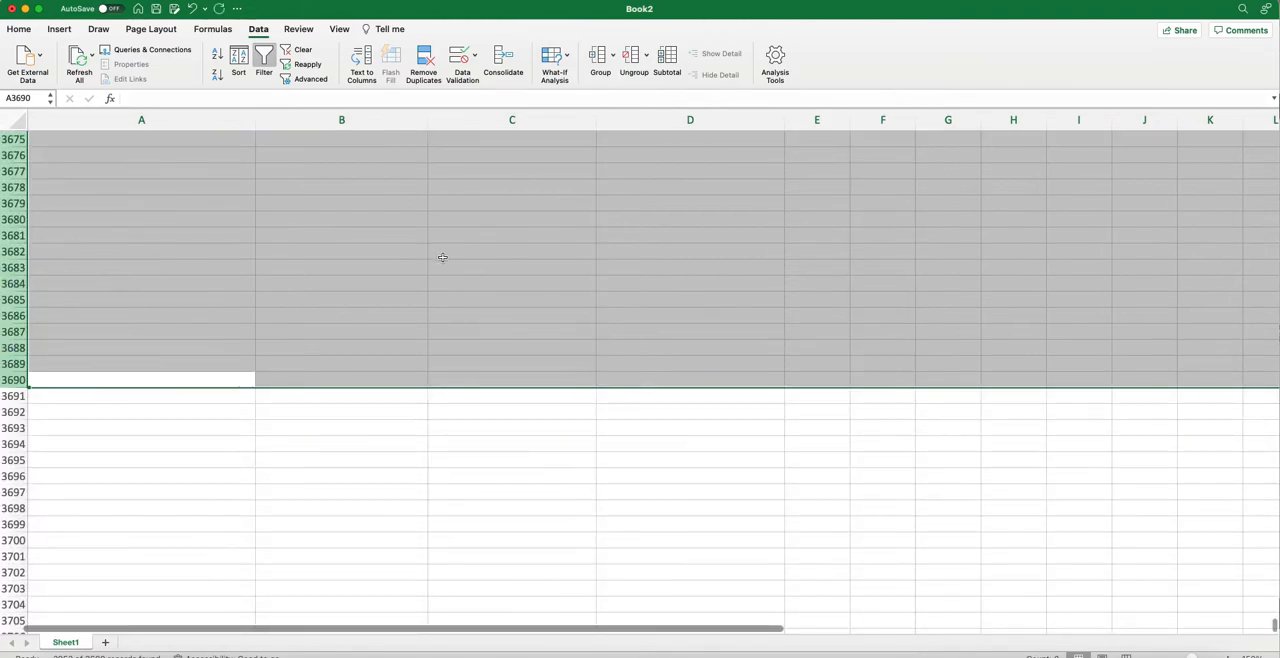
Turn off the column C filter and return to the first row of the sheet.
{"action": "scroll", "coordinate": [442, 257], "scroll_direction": "up", "scroll_amount": 20}
{"action": "scroll", "coordinate": [442, 257], "scroll_direction": "up", "scroll_amount": 20}
{"action": "left_click", "coordinate": [354, 214]}
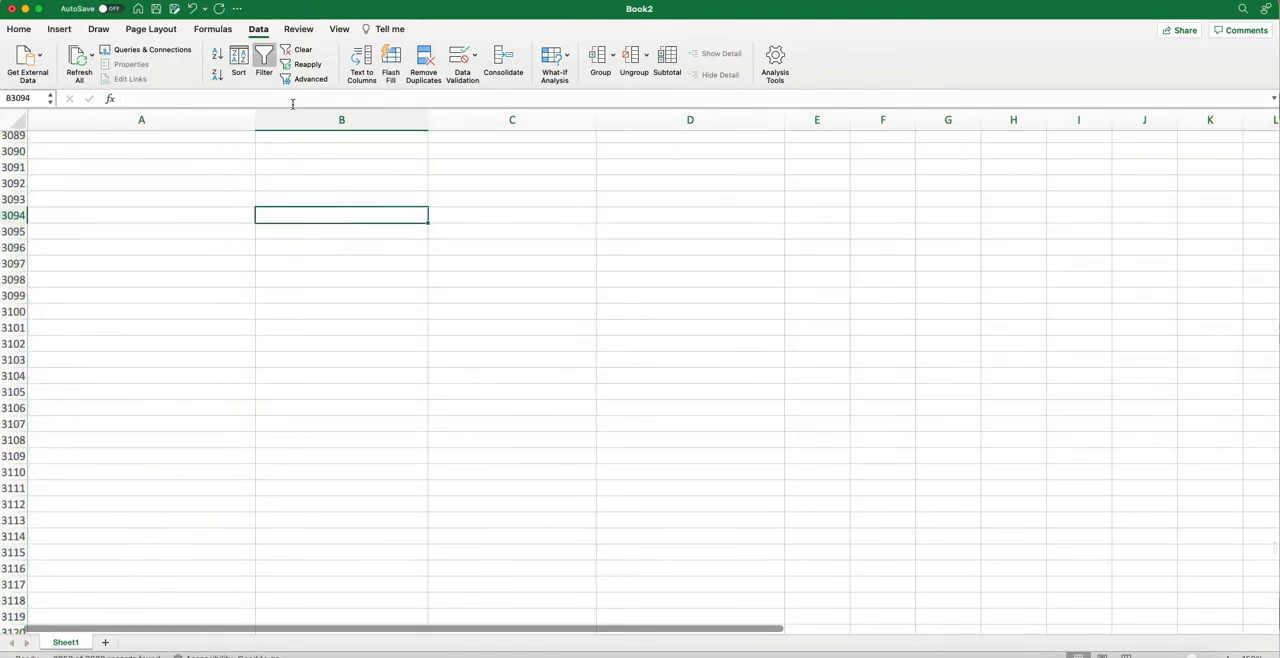
{"action": "left_click", "coordinate": [258, 62]}
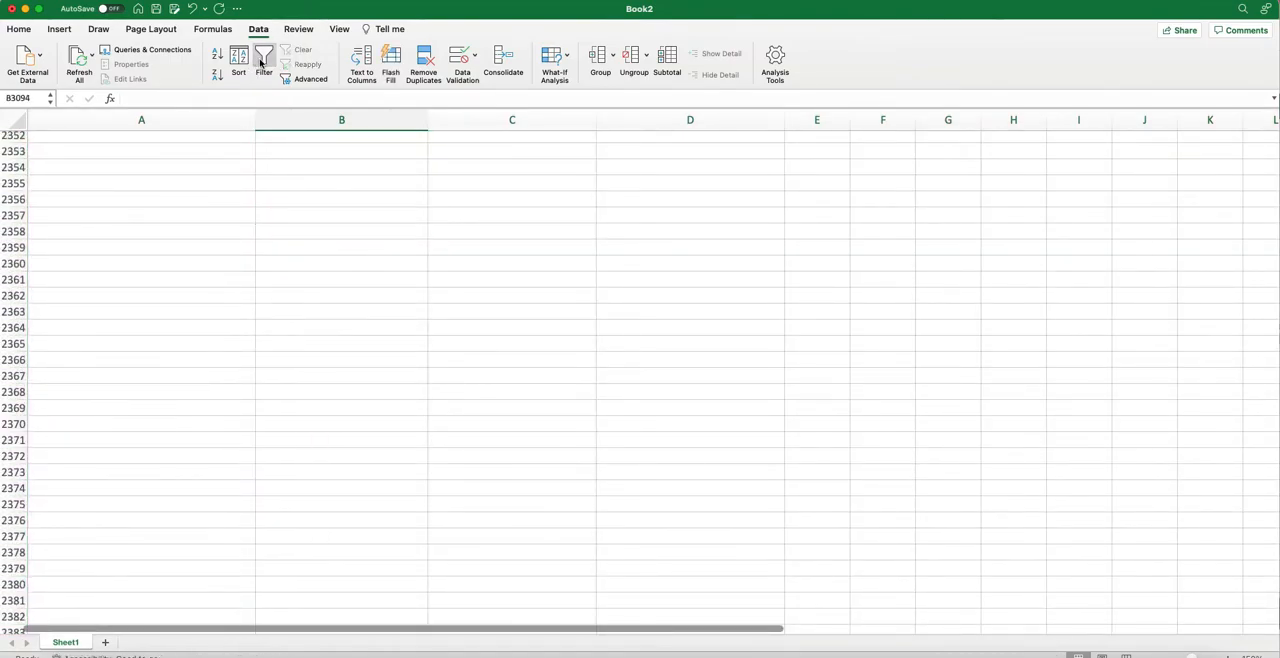
{"action": "left_click", "coordinate": [265, 64]}
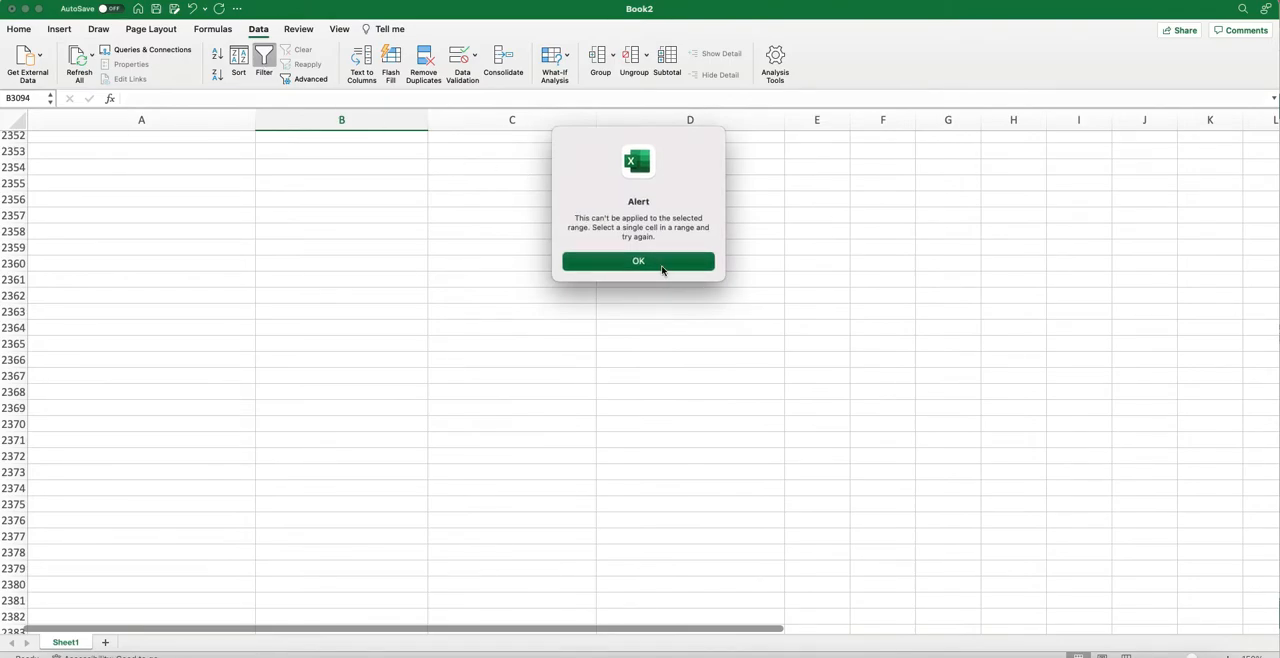
{"action": "left_click", "coordinate": [666, 265]}
{"action": "scroll", "coordinate": [223, 344], "scroll_direction": "up", "scroll_amount": 10}
{"action": "scroll", "coordinate": [223, 344], "scroll_direction": "up", "scroll_amount": 20}
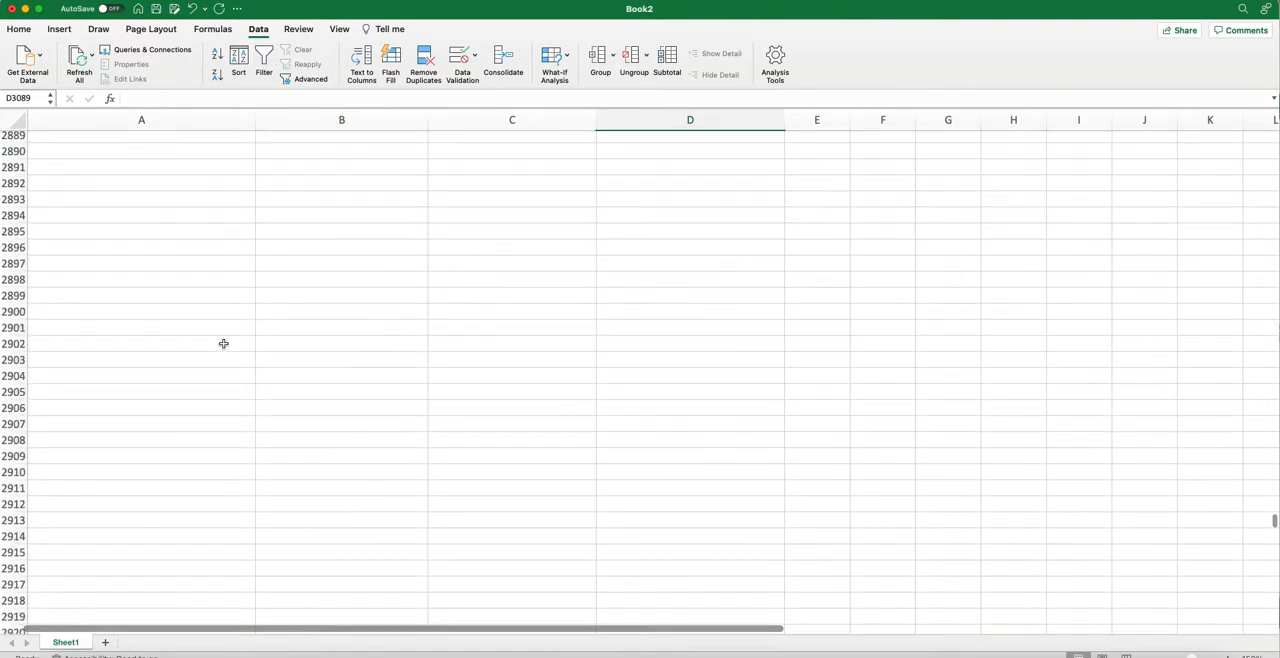
{"action": "scroll", "coordinate": [223, 344], "scroll_direction": "up", "scroll_amount": 20}
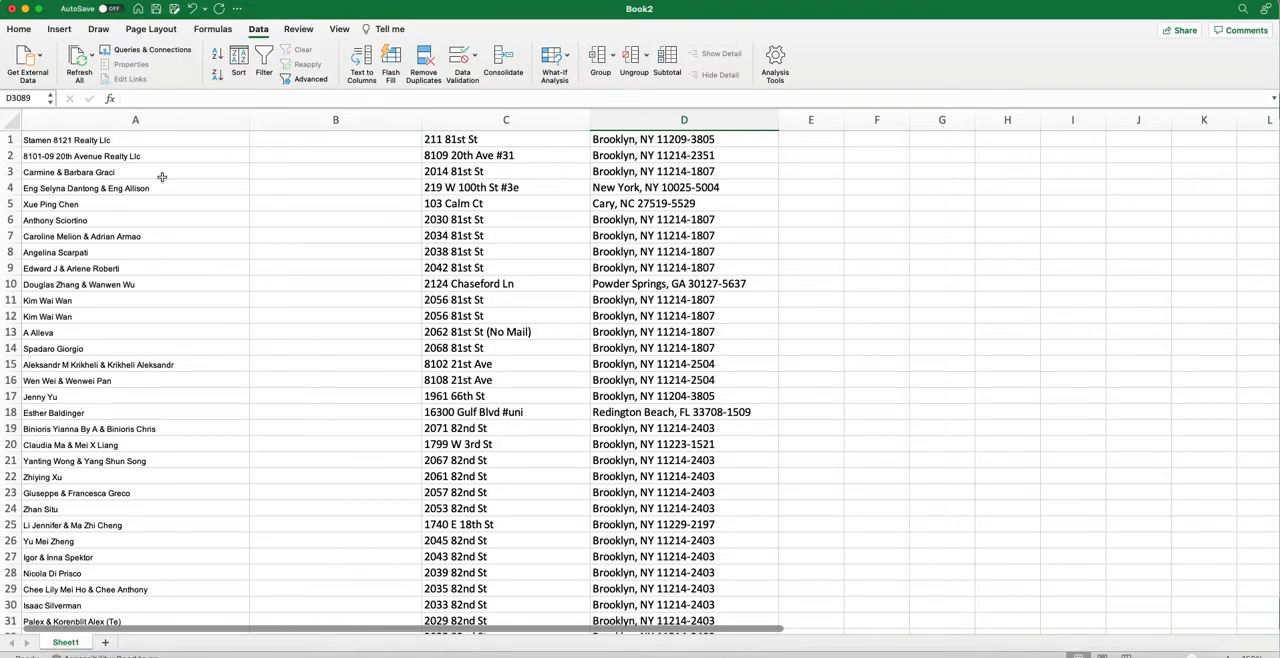
Insert a blank row above the first owner record and enter the header "Name" in A1.
{"action": "left_click", "coordinate": [11, 140]}
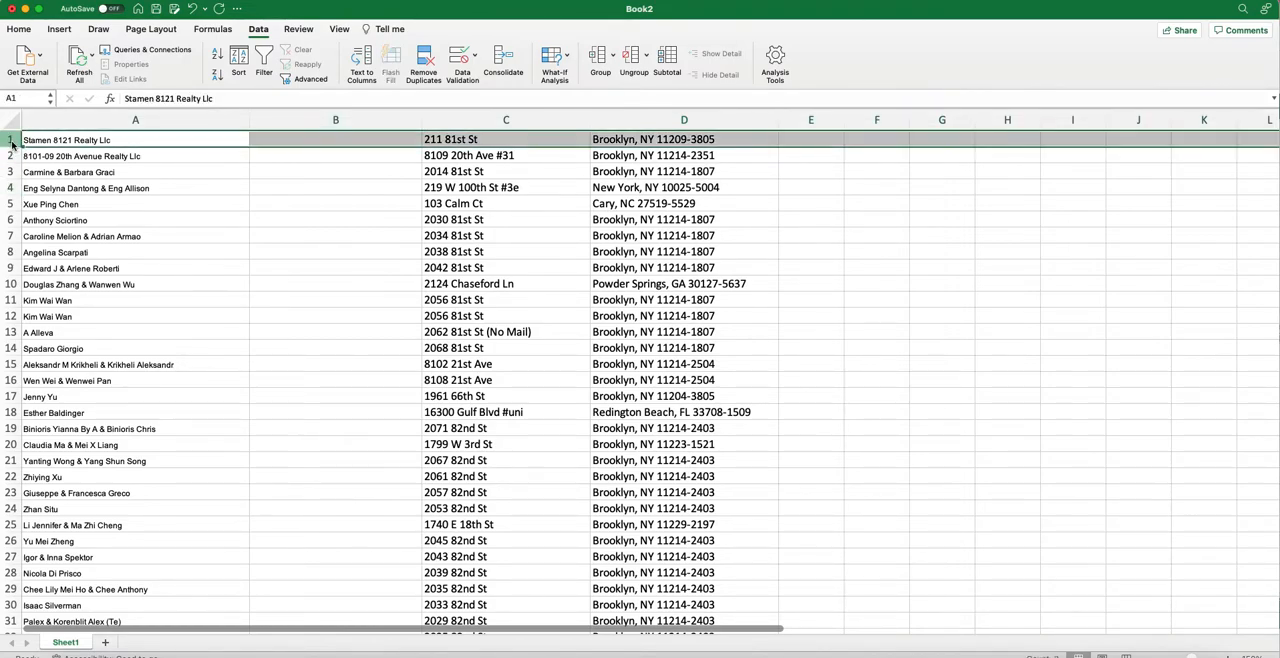
{"action": "right_click", "coordinate": [12, 142]}
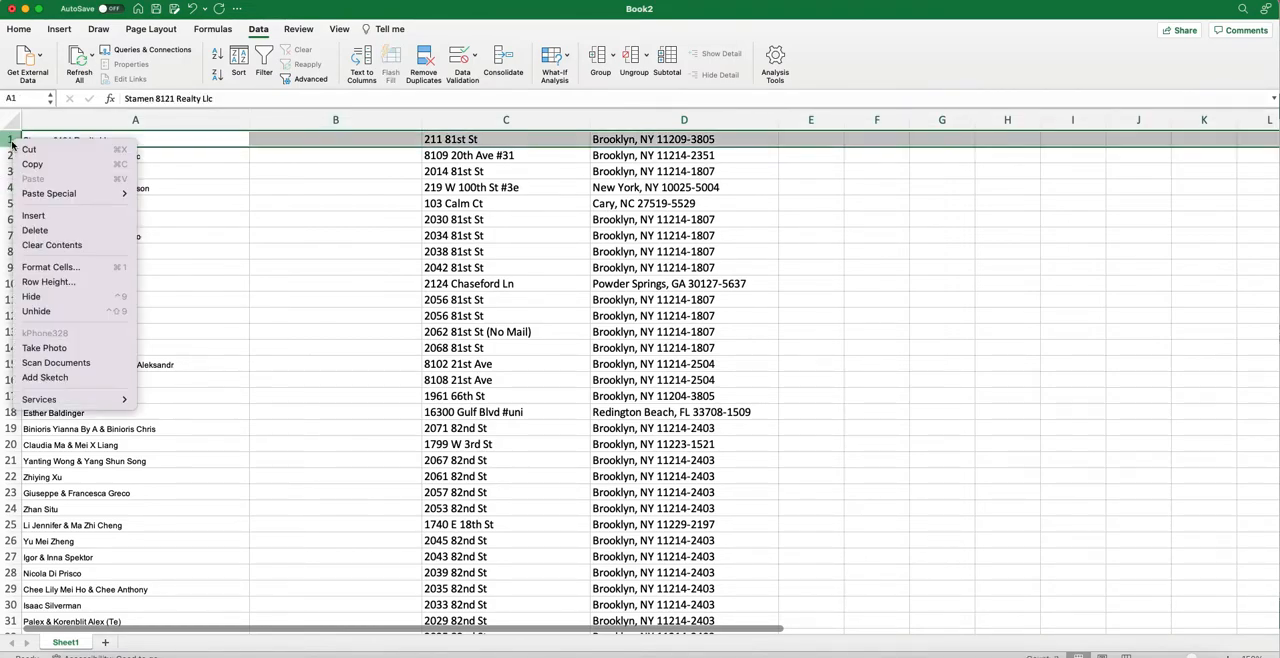
{"action": "left_click", "coordinate": [34, 215]}
{"action": "left_click", "coordinate": [150, 142]}
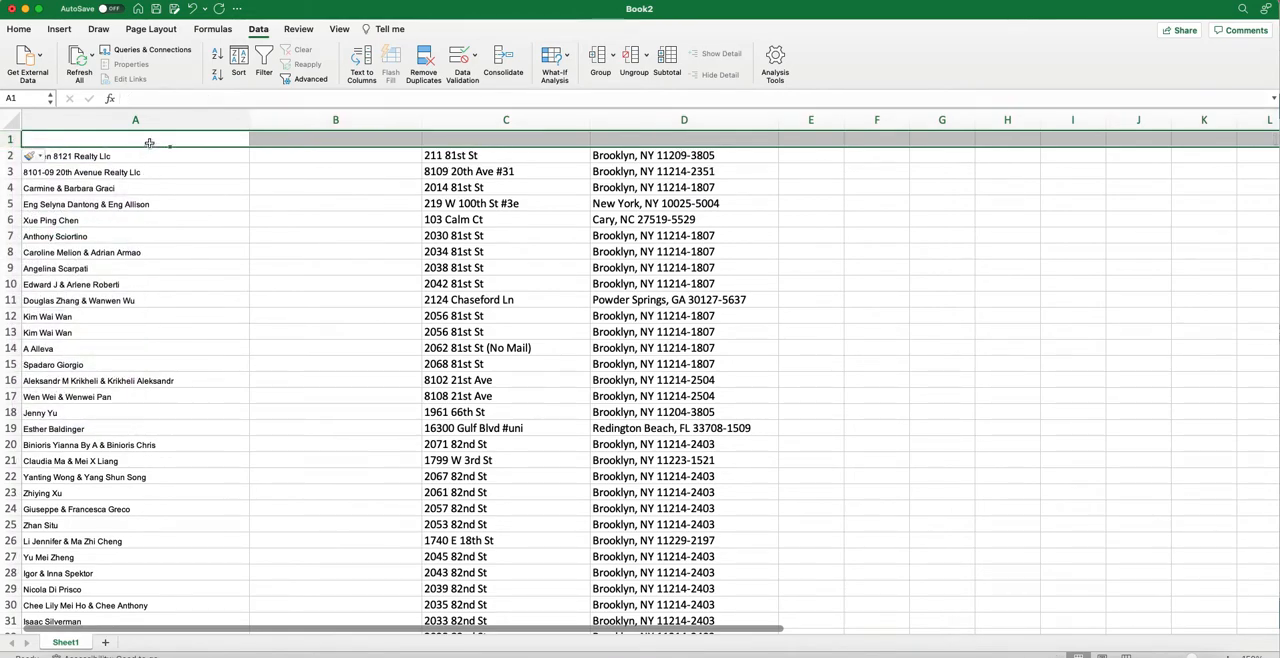
{"action": "type", "text": "Name"}
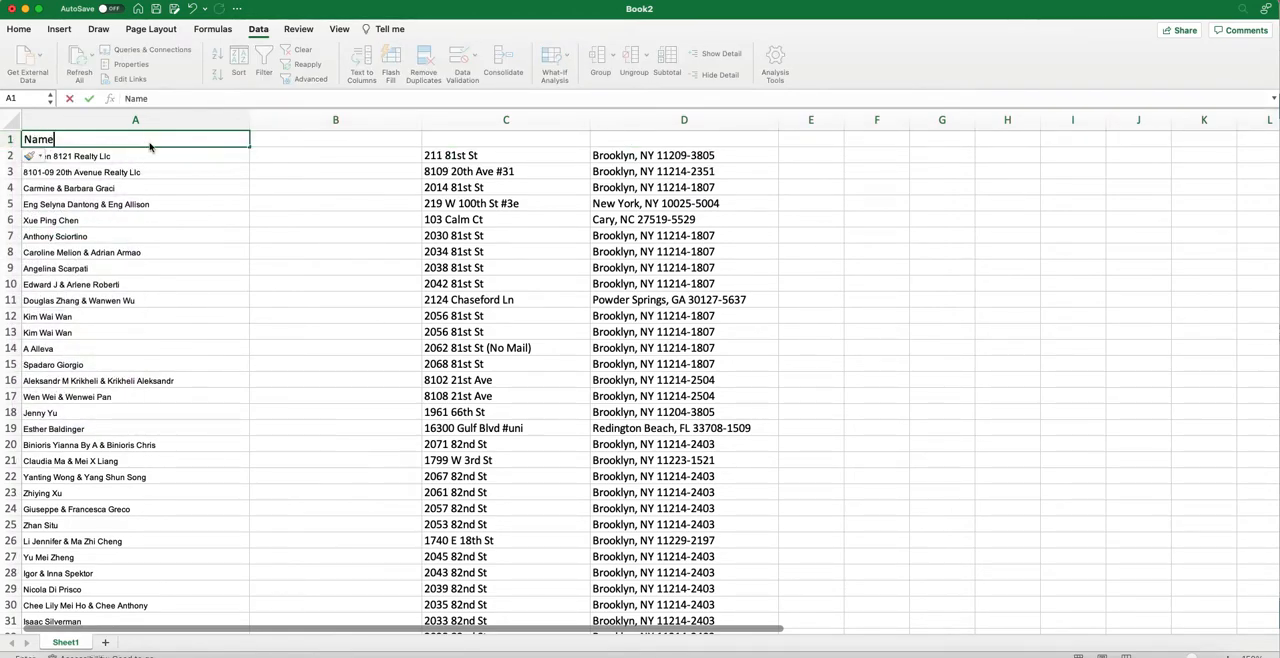
{"action": "key", "text": "Return"}
Enter the header "Or Current Owner" in cell B1.
{"action": "key", "text": "Down"}
{"action": "key", "text": "Down"}
{"action": "key", "text": "Up"}
{"action": "key", "text": "Up"}
{"action": "key", "text": "Right"}
{"action": "key", "text": "Up"}
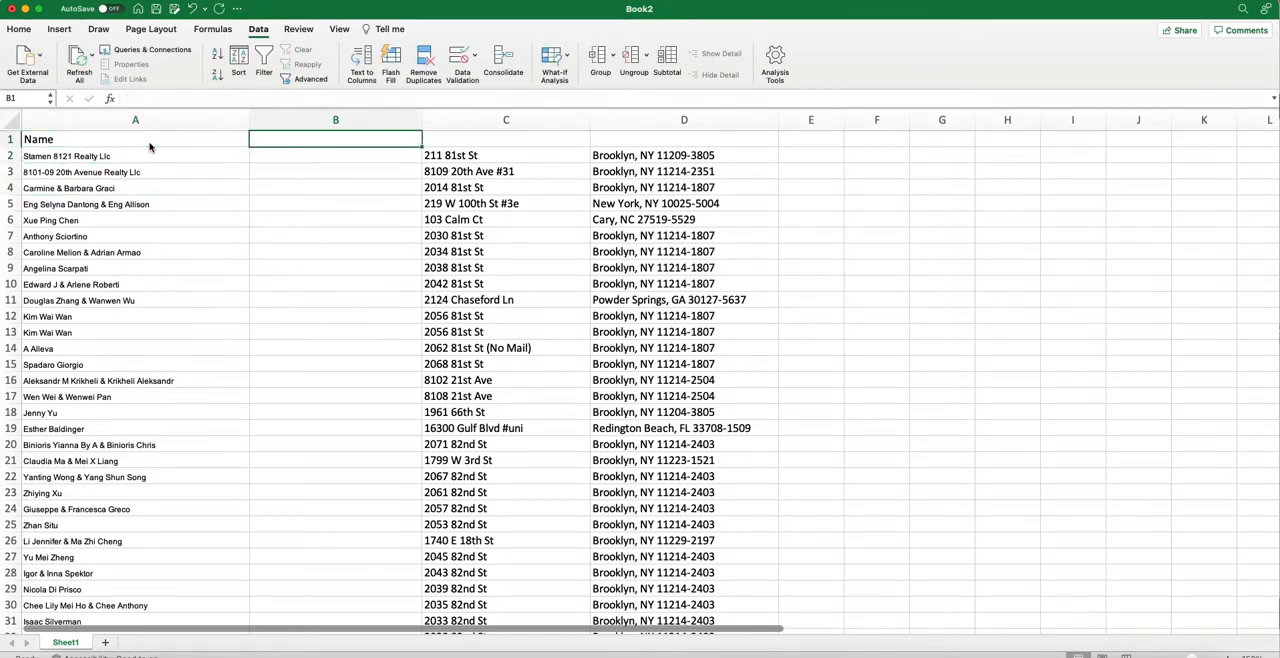
{"action": "type", "text": "Or Curre"}
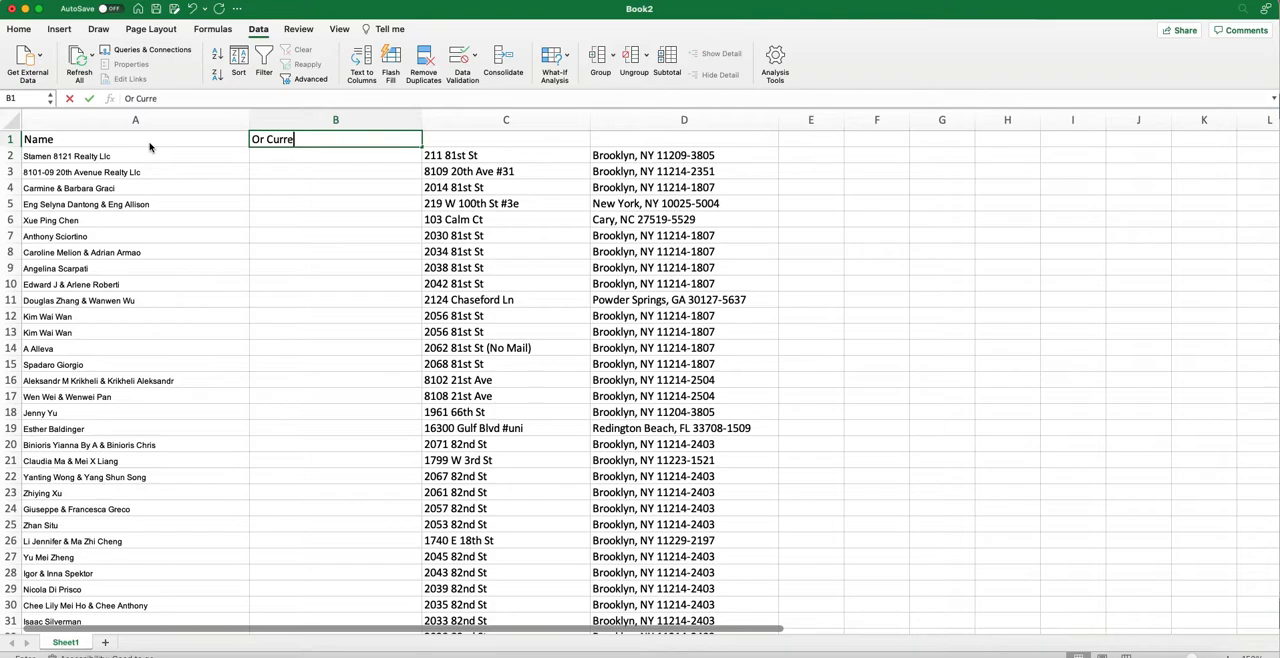
{"action": "type", "text": "nt Owner"}
{"action": "key", "text": "Tab"}
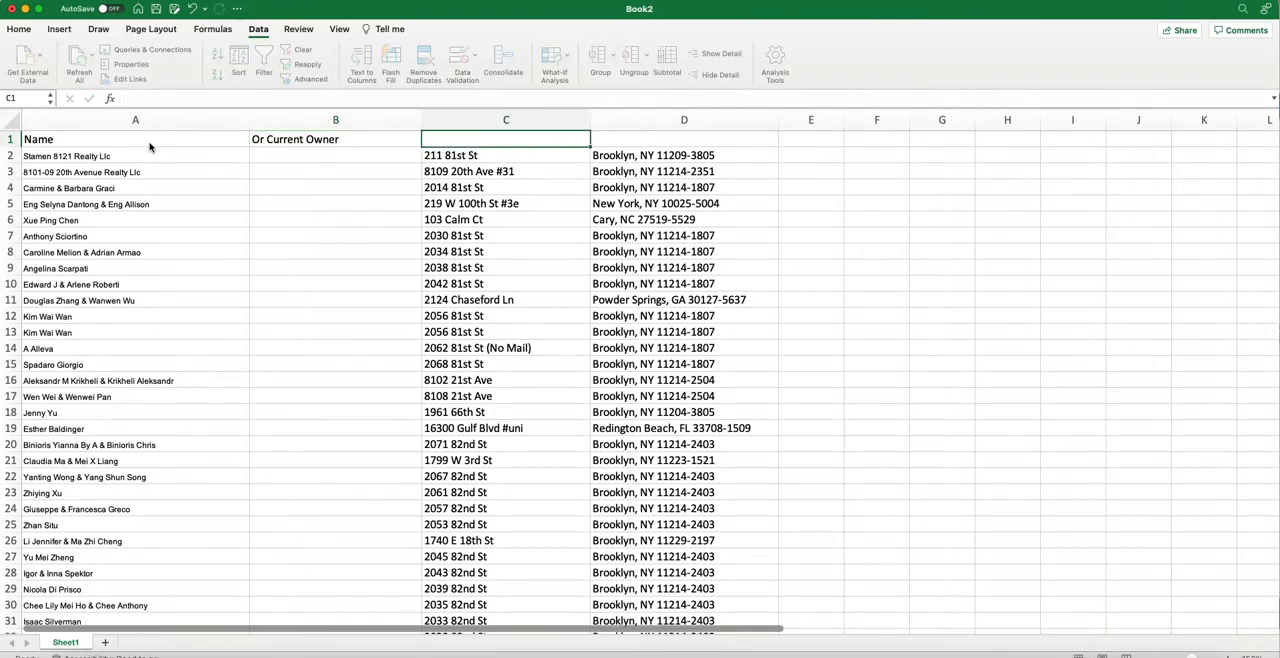
Enter the headers "Address" in C1 and "City, State, Zip" in D1.
{"action": "type", "text": "Address"}
{"action": "key", "text": "Tab"}
{"action": "type", "text": "Ci"}
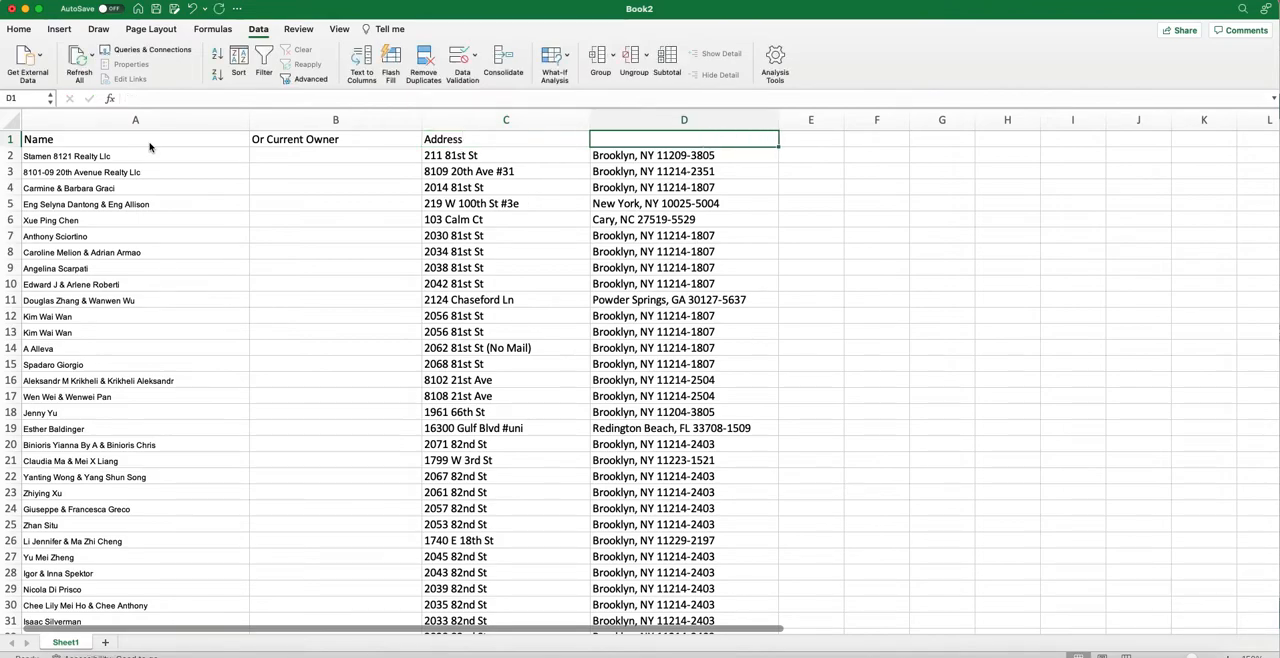
{"action": "type", "text": "ty, St"}
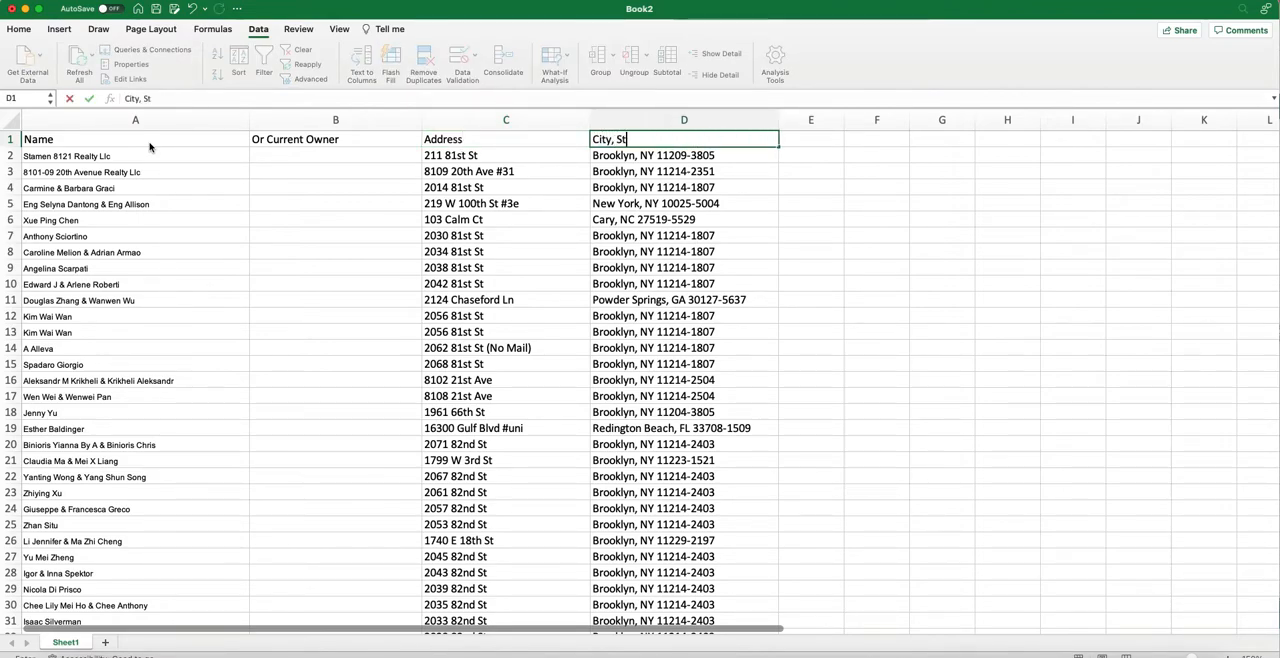
{"action": "type", "text": "ate, Zip"}
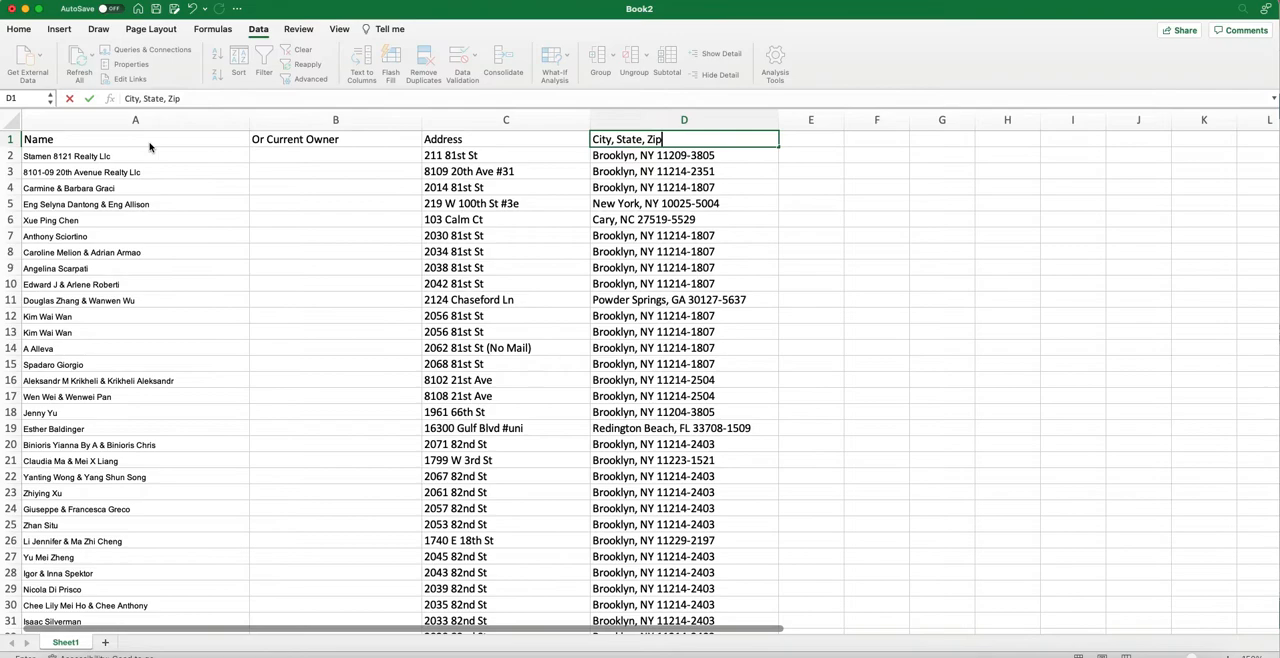
{"action": "key", "text": "Return"}
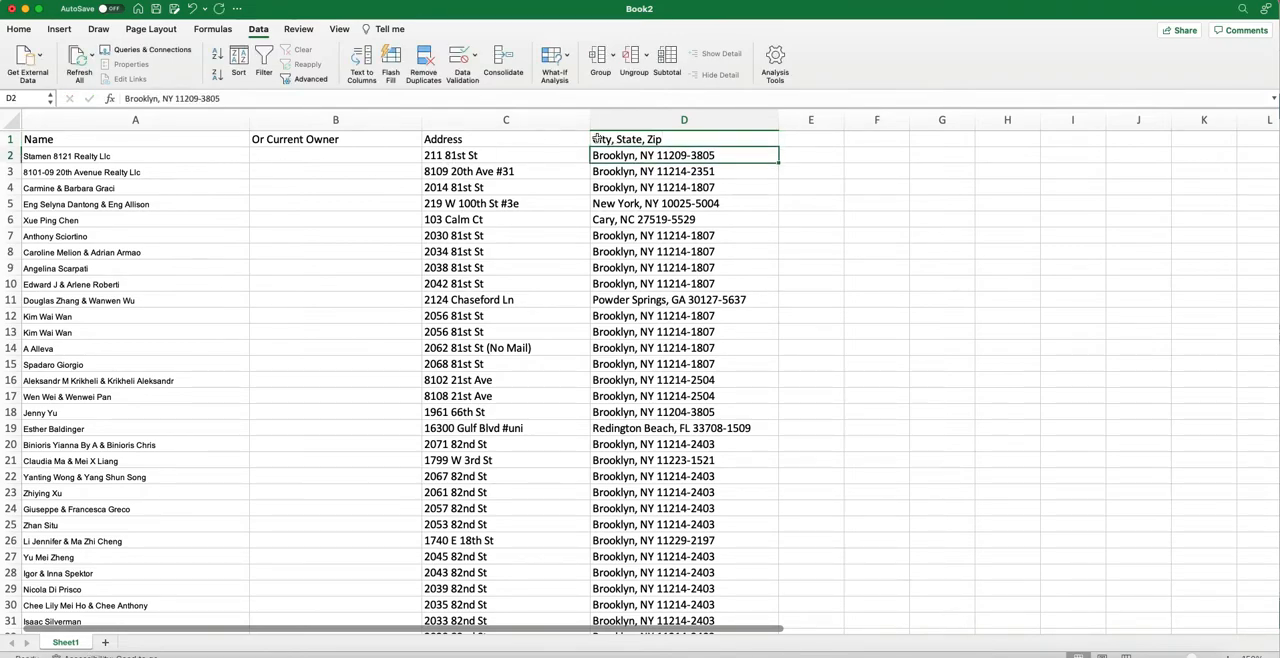
Make the four column headers in A1 to D1 bold.
{"action": "left_click_drag", "start_coordinate": [627, 138], "coordinate": [182, 138]}
{"action": "key", "text": "super+b"}
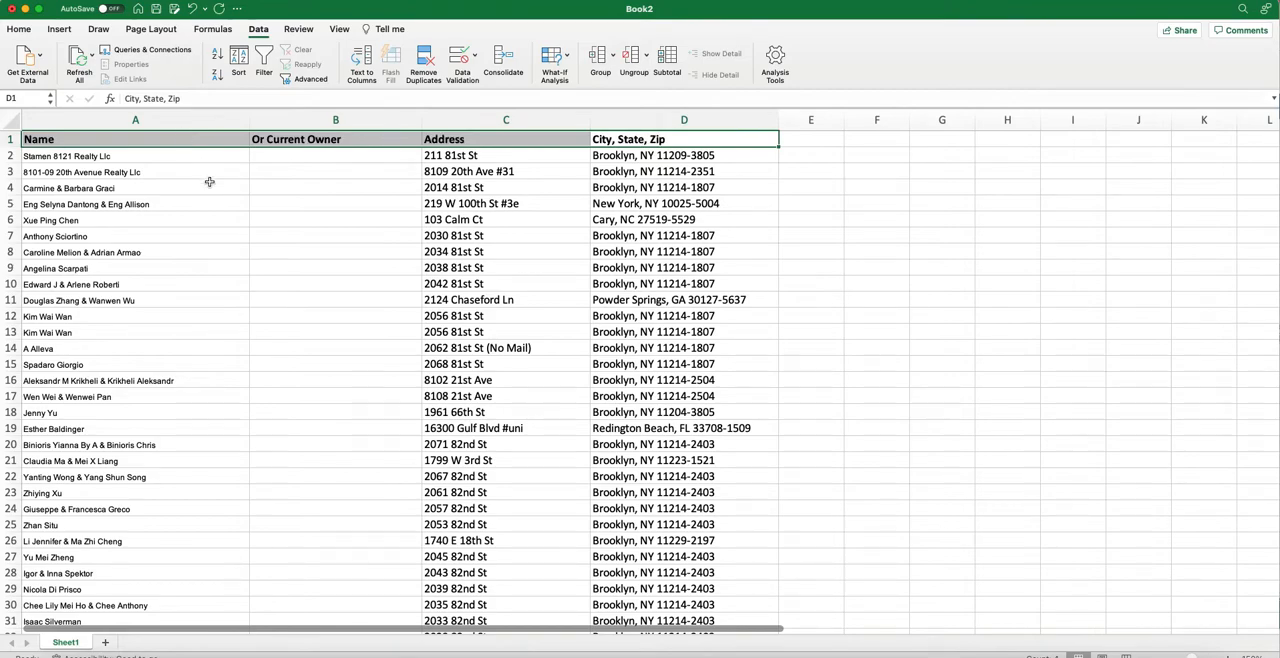
{"action": "left_click", "coordinate": [258, 178]}
Enter "Or Current Owner" in cell B2 for the first record.
{"action": "left_click", "coordinate": [275, 155]}
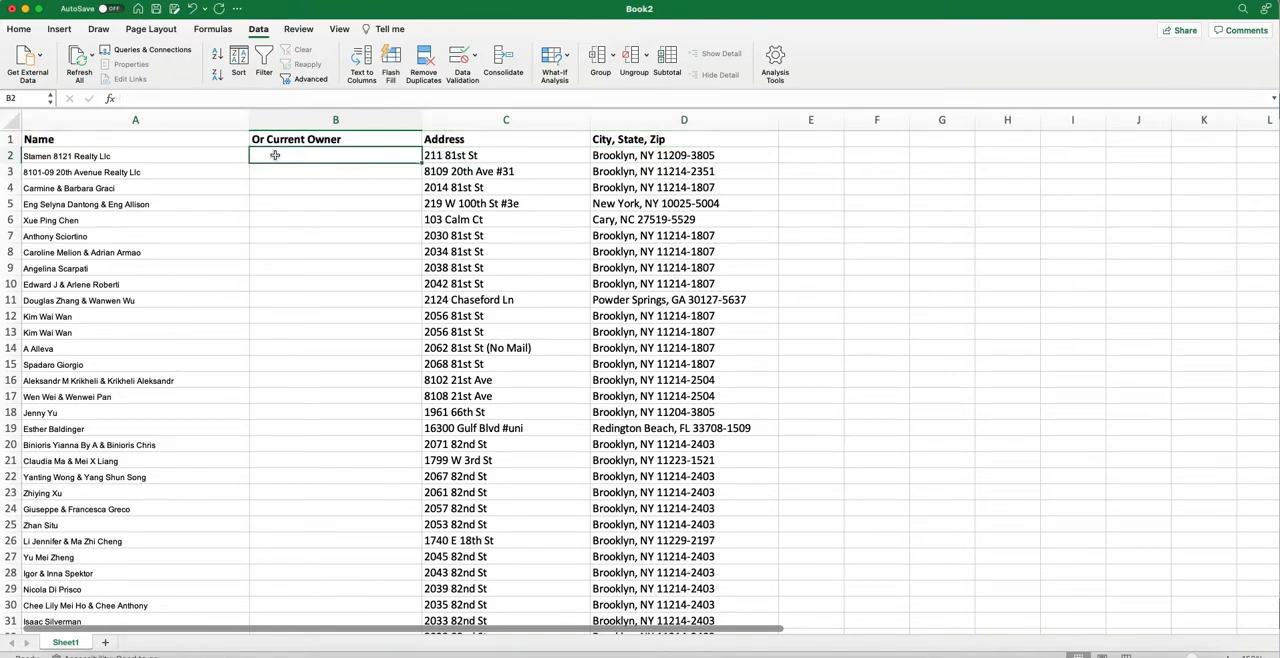
{"action": "type", "text": "Or Current Owner"}
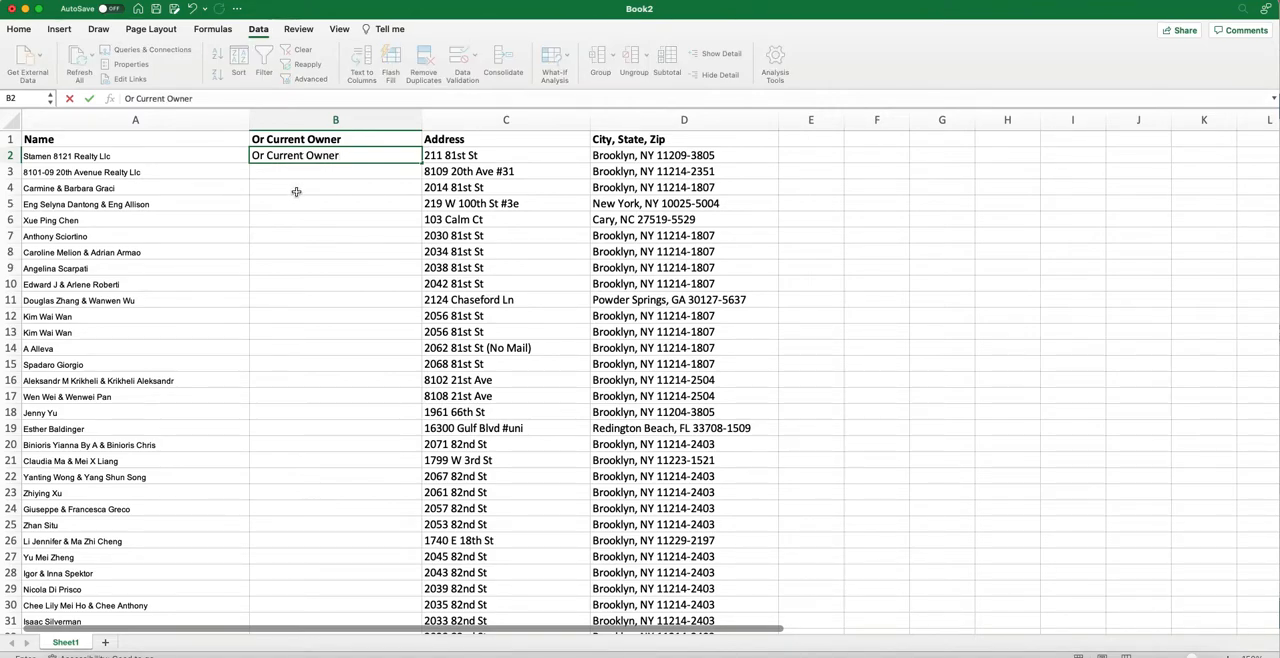
{"action": "left_click", "coordinate": [296, 191]}
Copy "Or Current Owner" from B2 into B3 through the last record row in column B.
{"action": "left_click", "coordinate": [297, 157]}
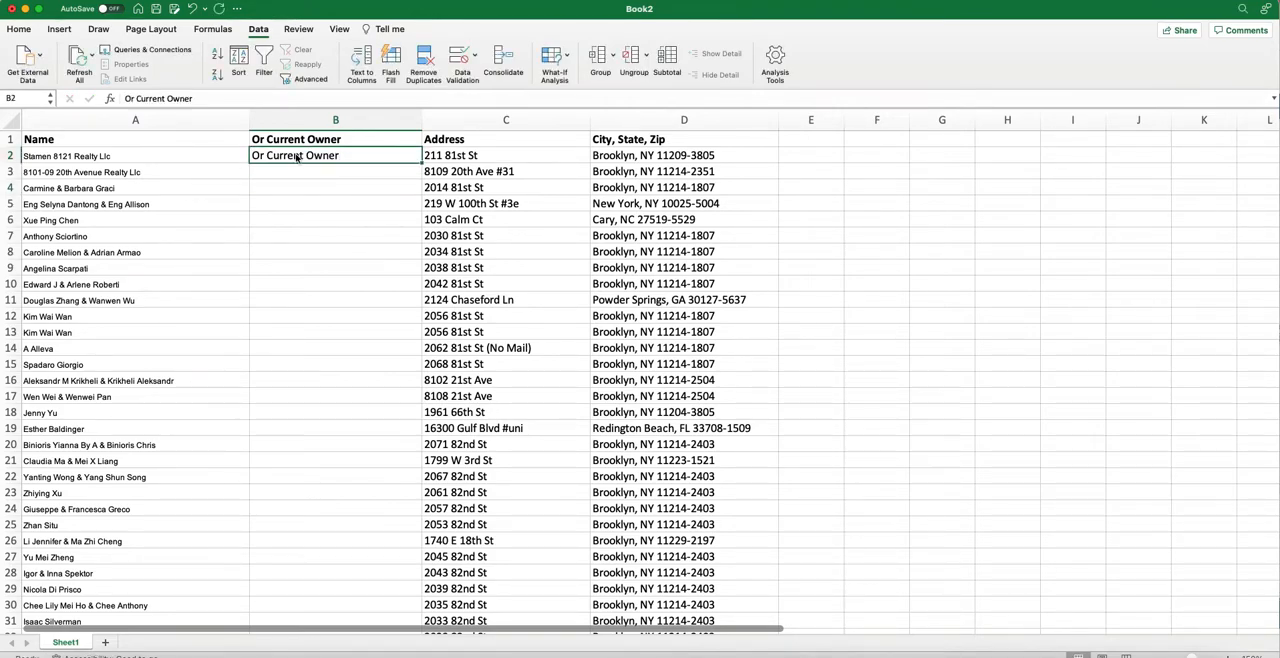
{"action": "key", "text": "cmd+c"}
{"action": "left_click", "coordinate": [296, 173]}
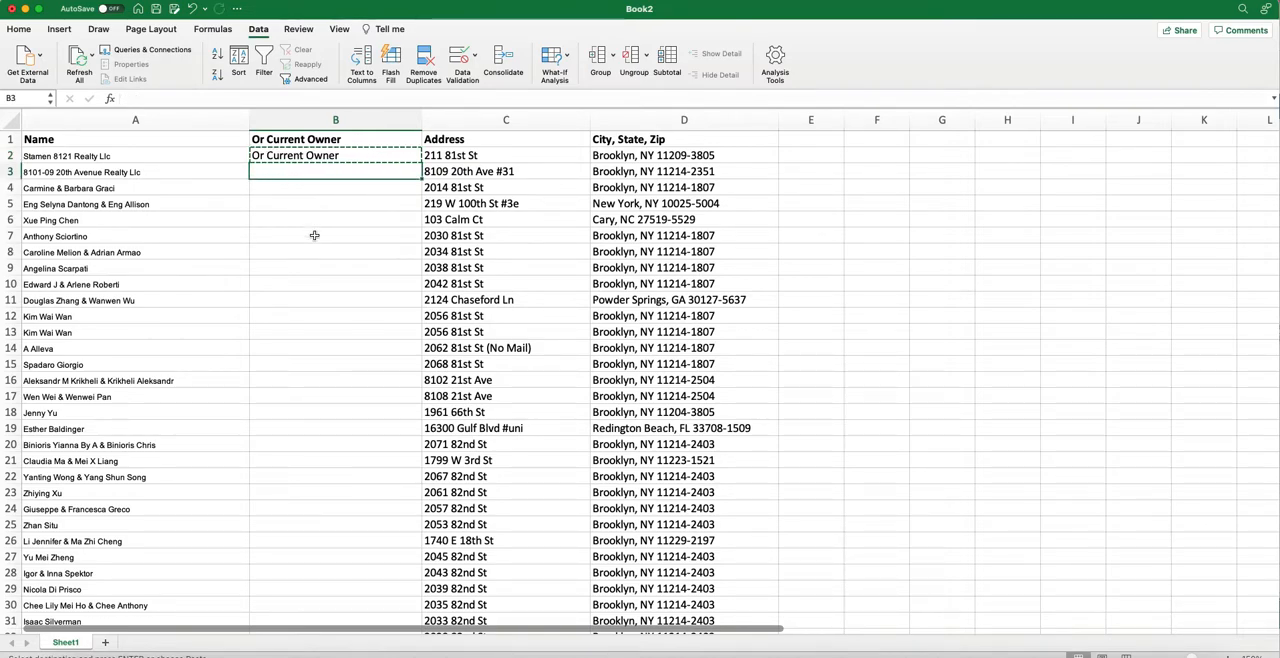
{"action": "scroll", "coordinate": [332, 350], "scroll_direction": "down", "scroll_amount": 20}
{"action": "scroll", "coordinate": [332, 348], "scroll_direction": "down", "scroll_amount": 20}
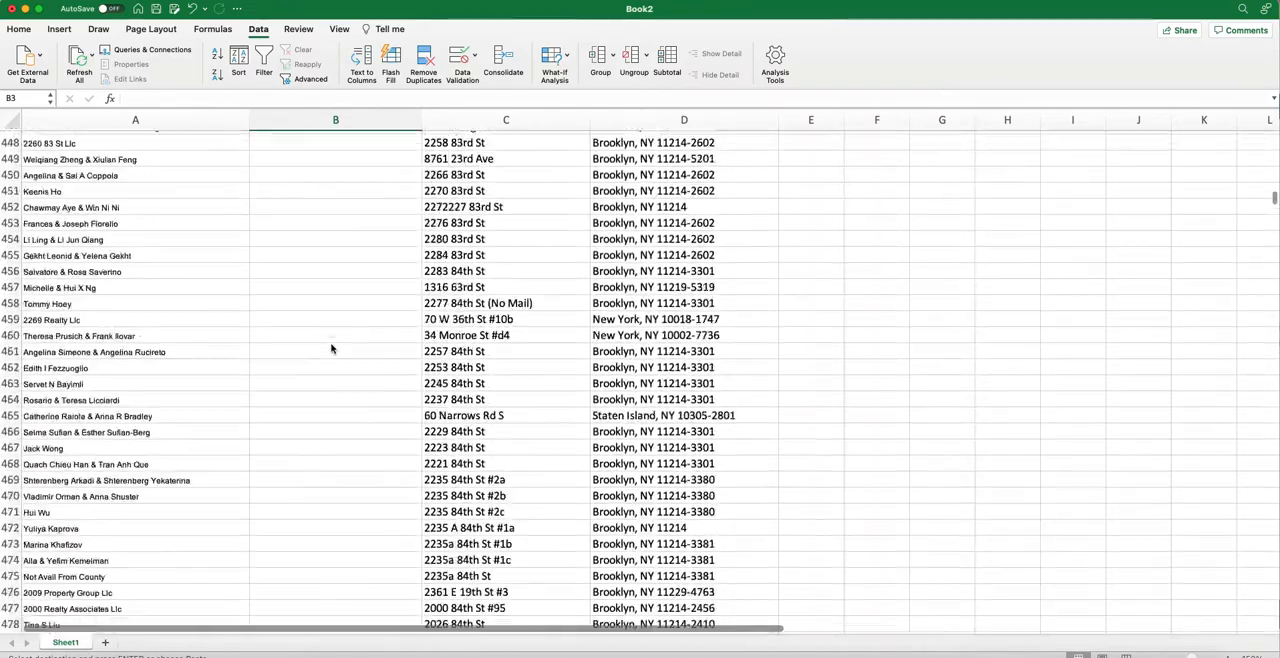
{"action": "scroll", "coordinate": [332, 348], "scroll_direction": "up", "scroll_amount": 20}
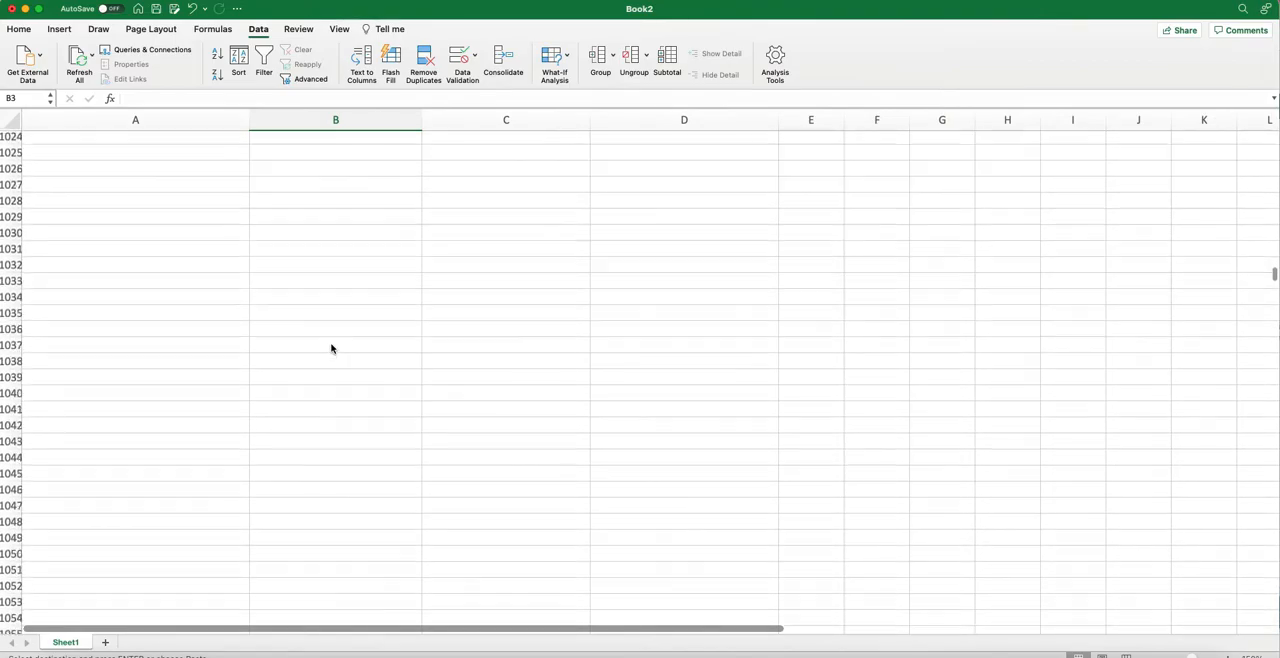
{"action": "scroll", "coordinate": [332, 348], "scroll_direction": "up", "scroll_amount": 20}
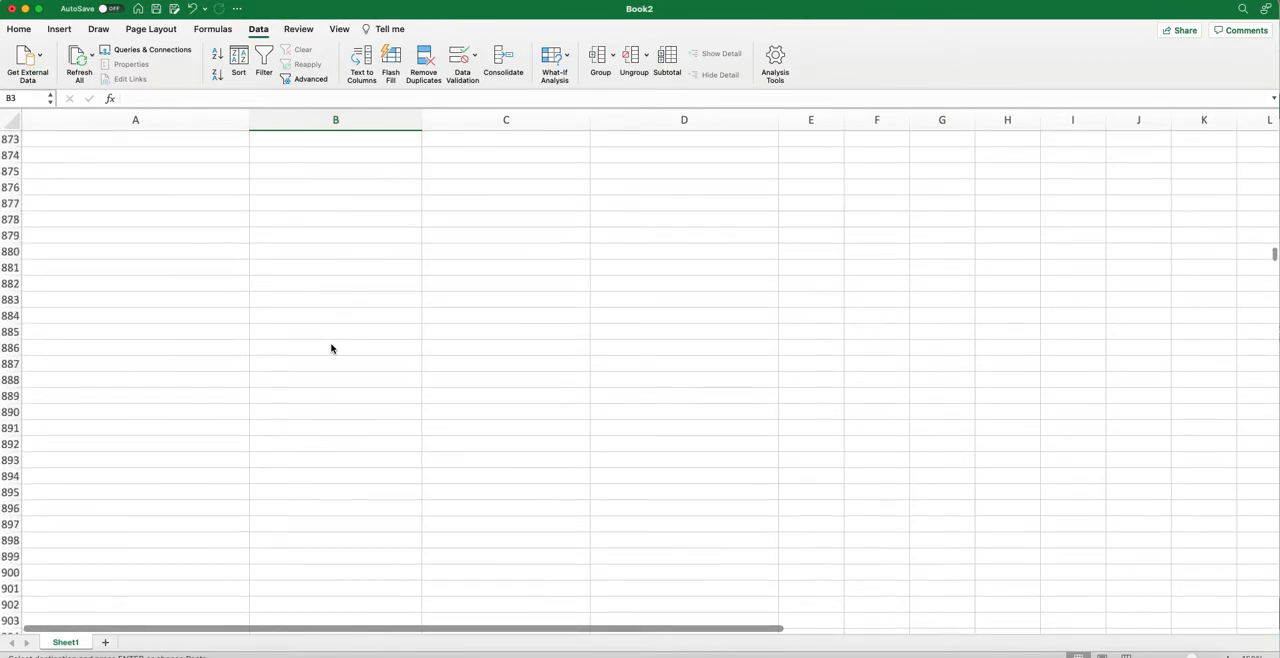
{"action": "scroll", "coordinate": [332, 348], "scroll_direction": "up", "scroll_amount": 2}
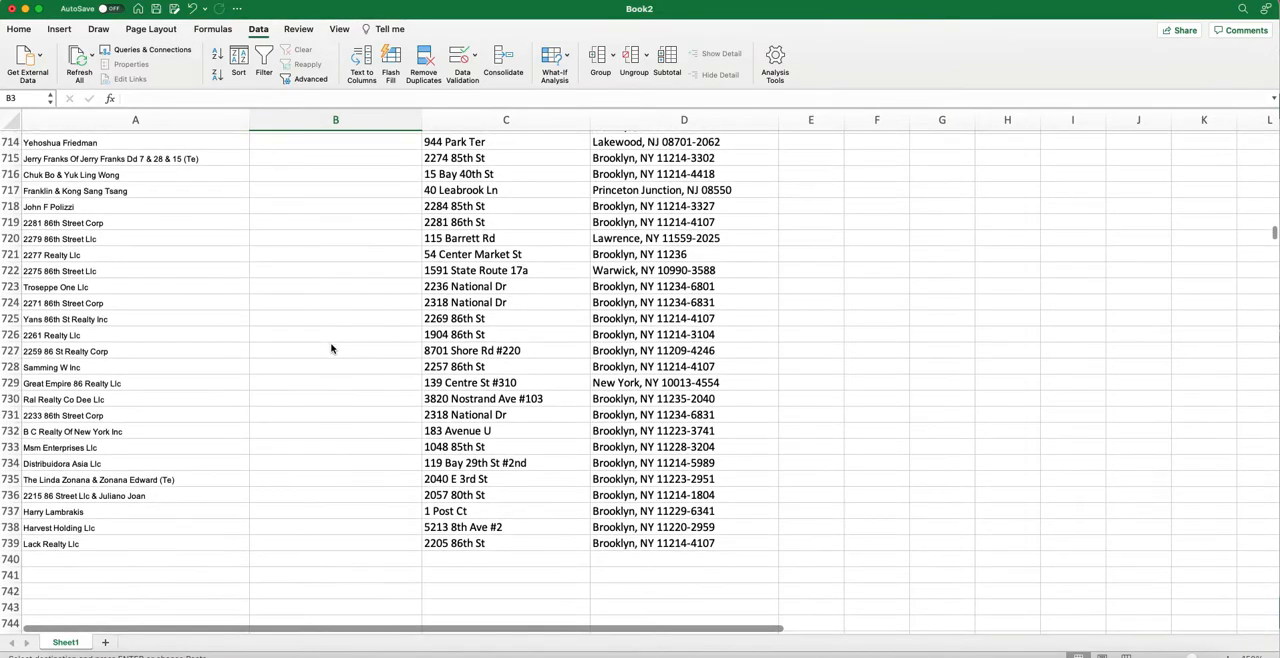
{"action": "left_click", "coordinate": [293, 551], "text": "shift"}
{"action": "key", "text": "super+v"}
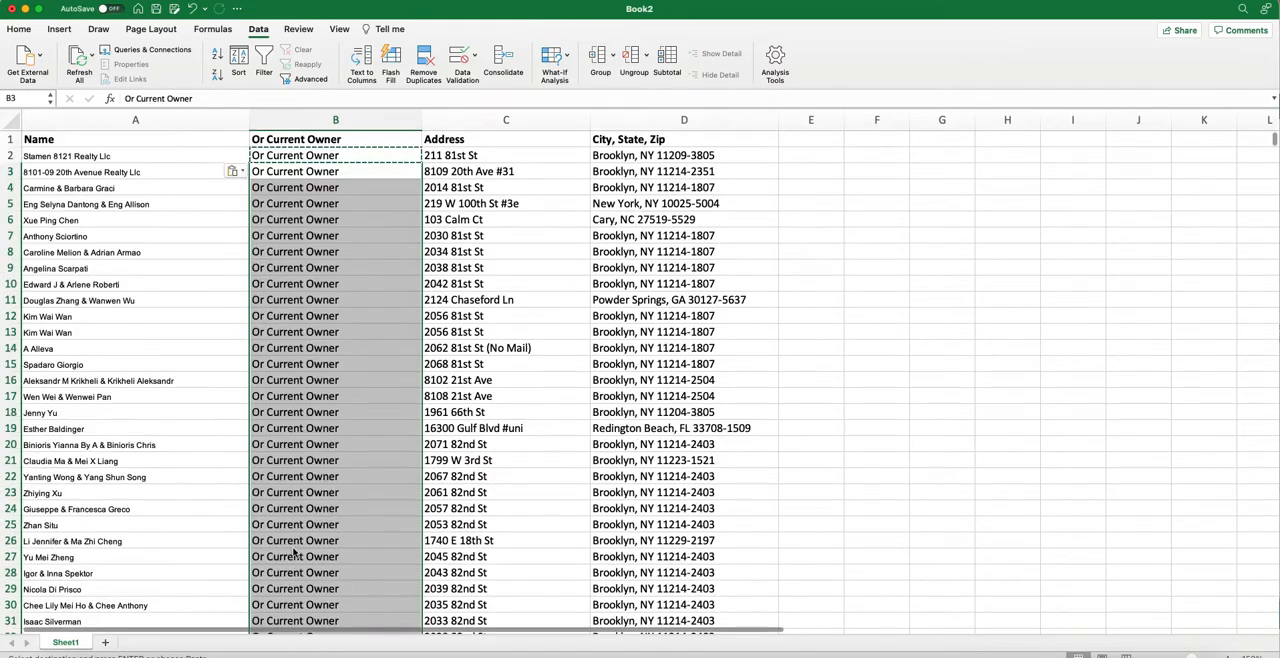
{"action": "left_click", "coordinate": [199, 322]}
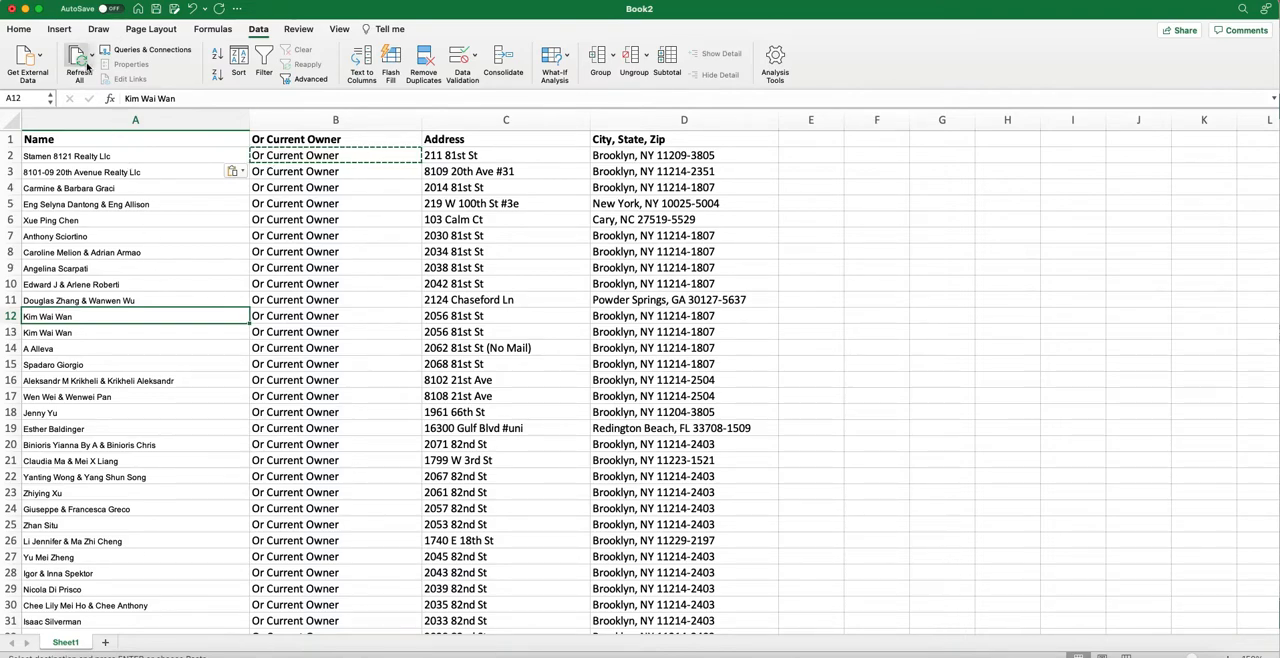
Save the workbook as Book2.xlsx in the Downloads folder in Excel Workbook format.
{"action": "left_click", "coordinate": [73, 5]}
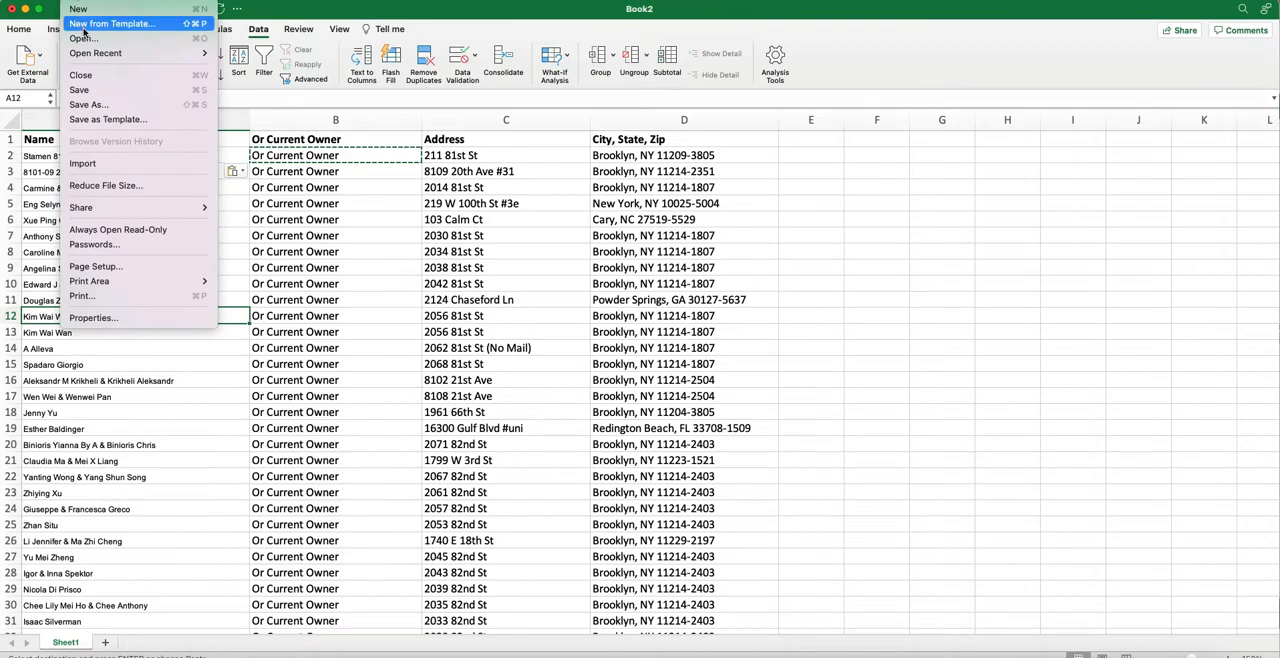
{"action": "left_click", "coordinate": [91, 103]}
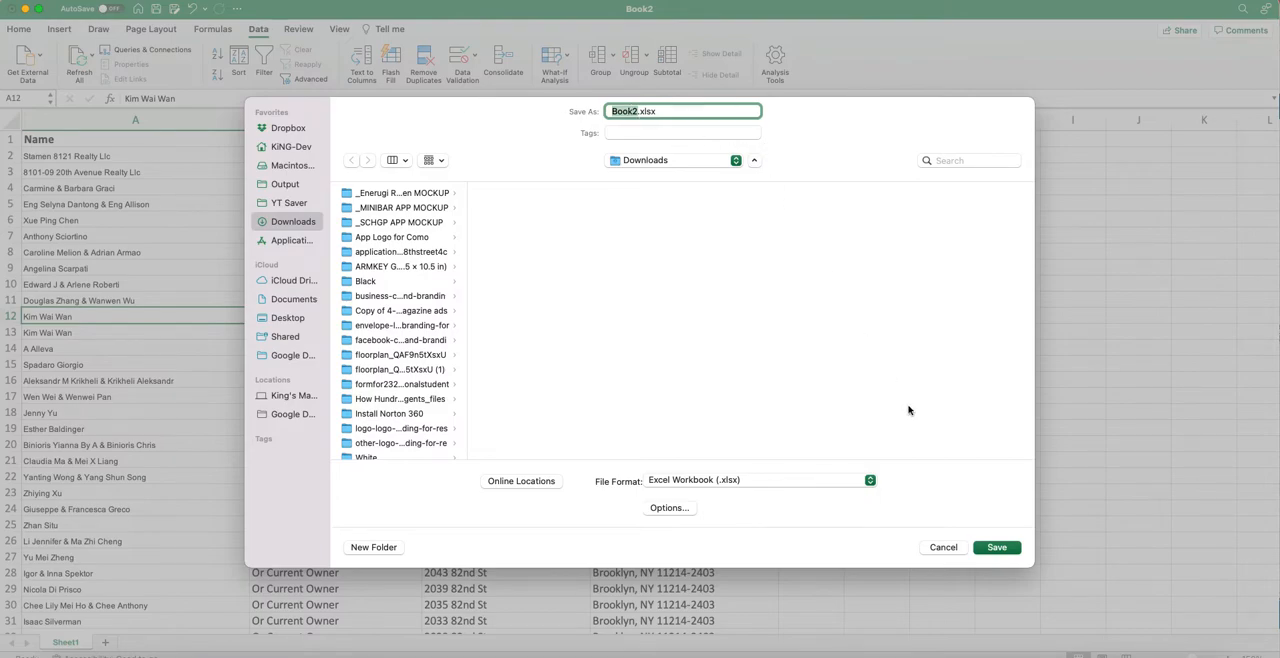
{"action": "left_click", "coordinate": [1002, 548]}
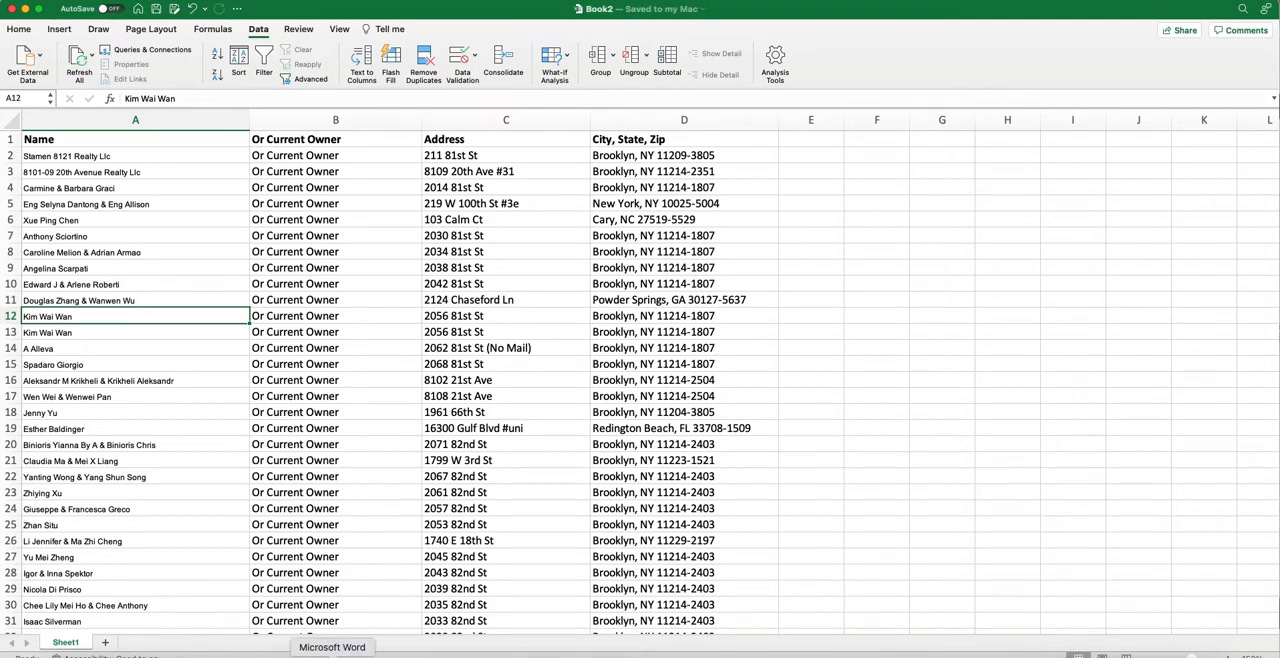
Switch to the blank document in Microsoft Word and start an envelope mail merge.
{"action": "left_click", "coordinate": [332, 656]}
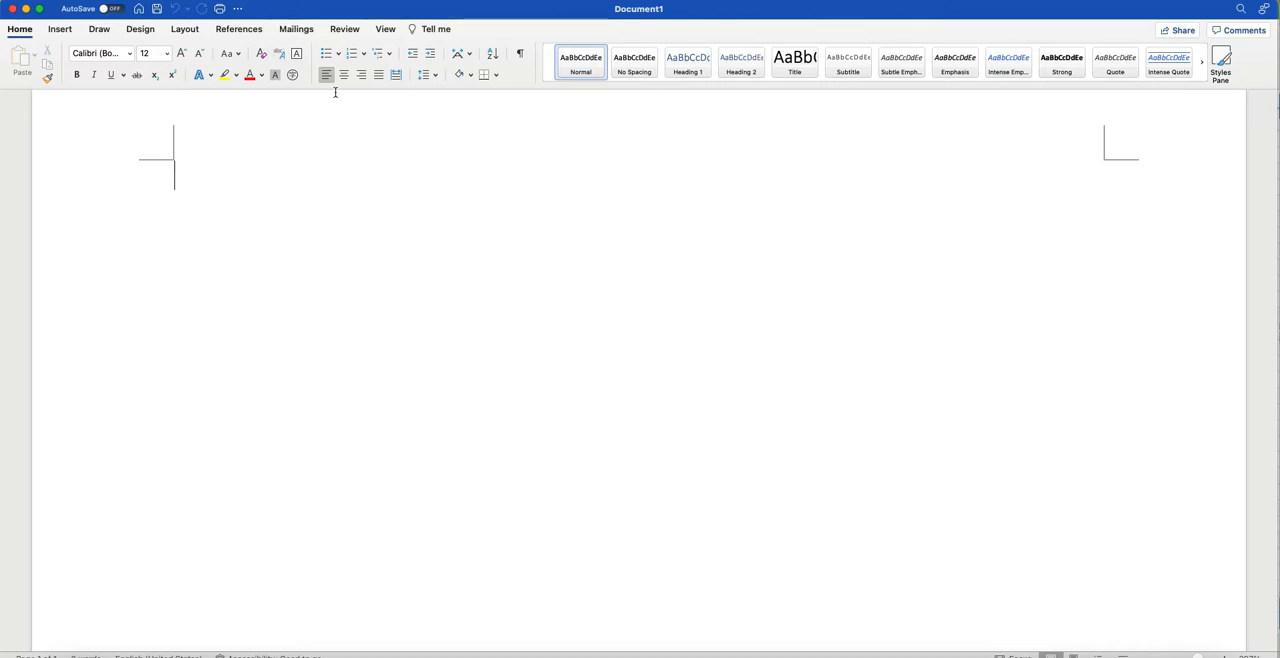
{"action": "left_click", "coordinate": [297, 29]}
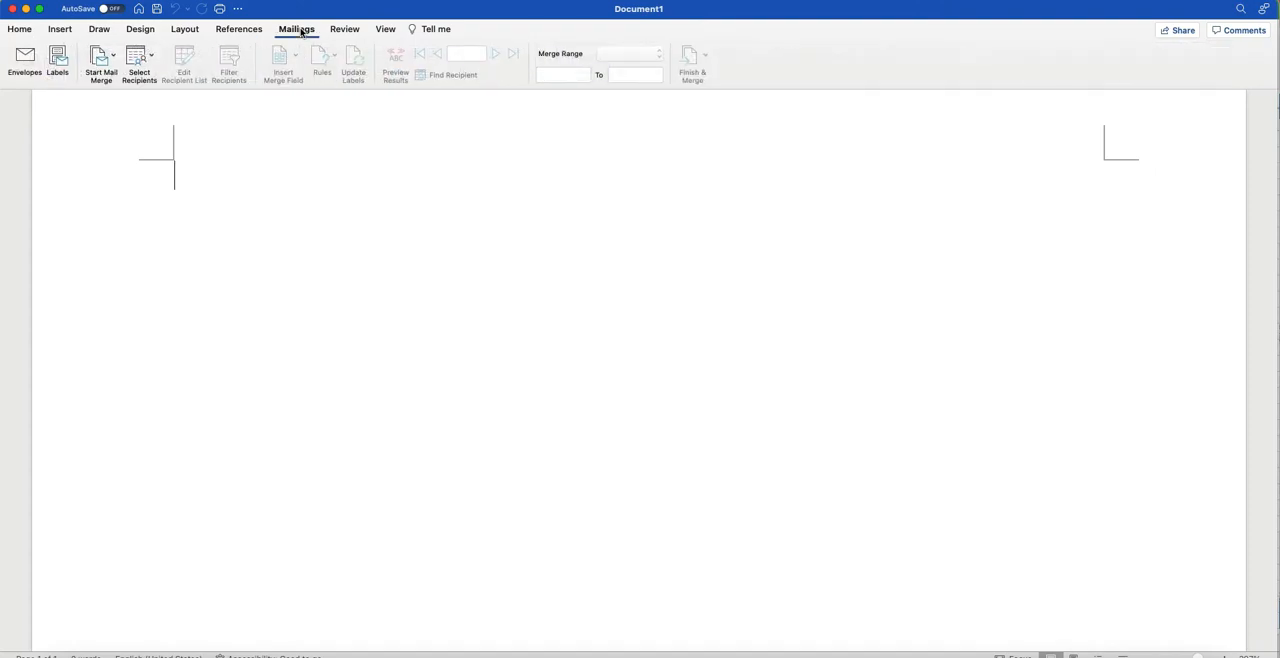
{"action": "left_click", "coordinate": [108, 66]}
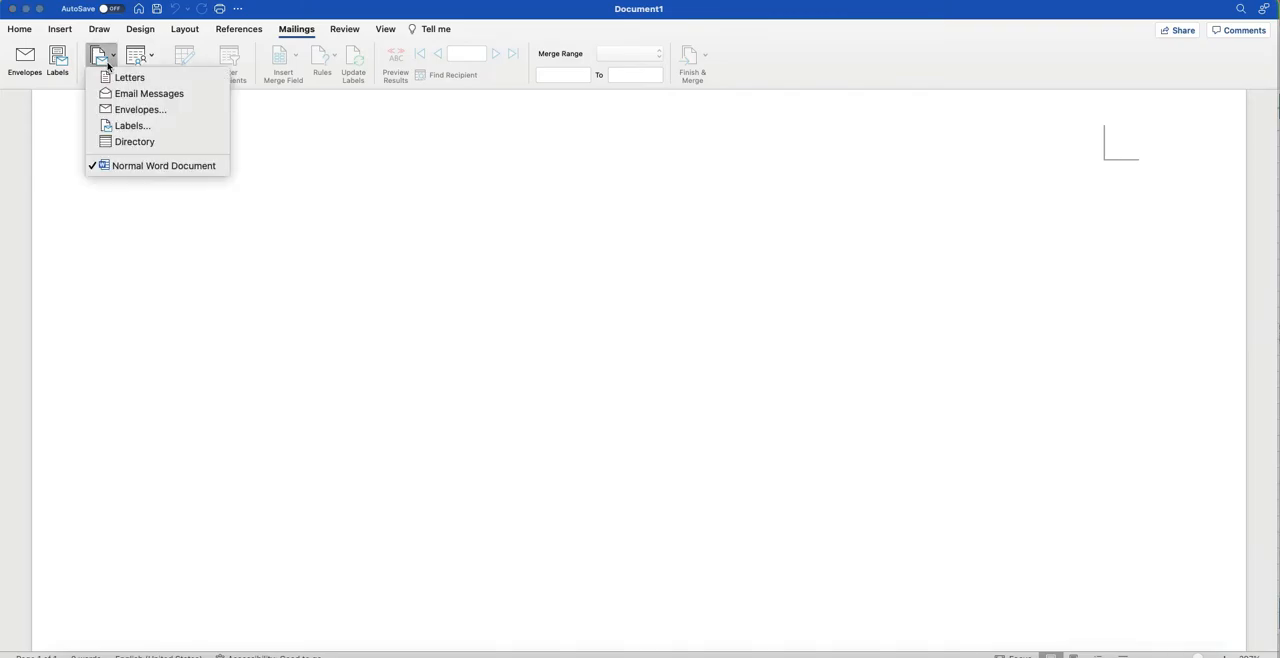
{"action": "left_click", "coordinate": [126, 111]}
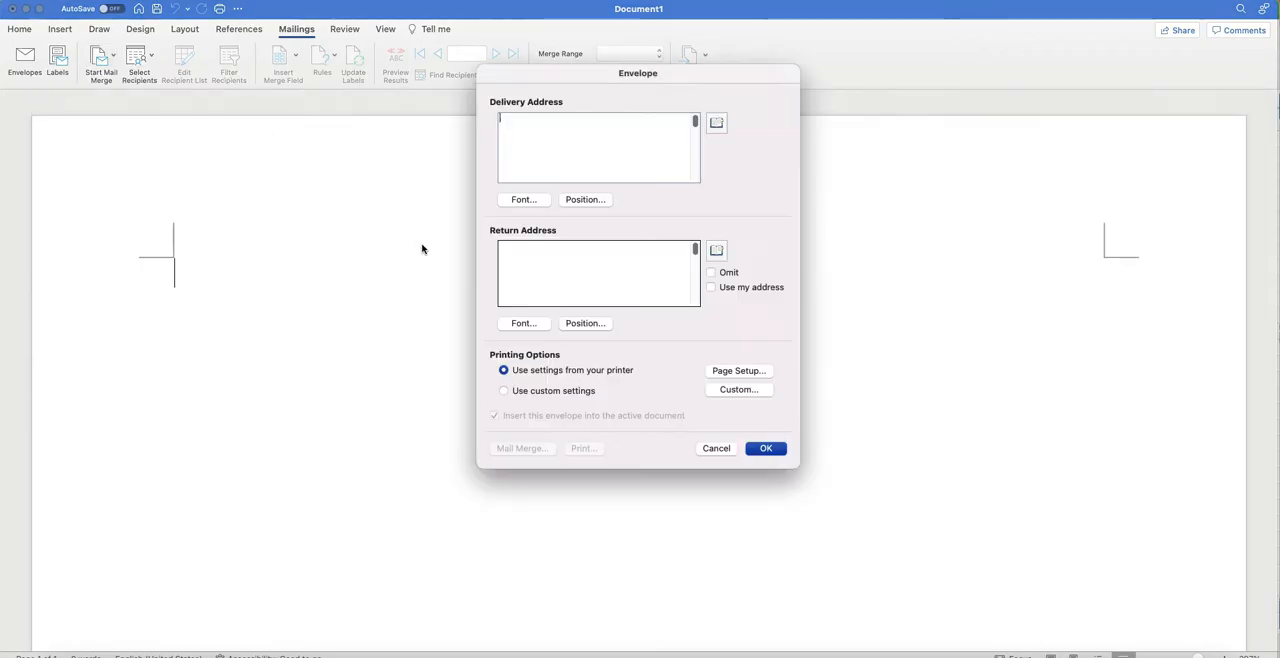
Enter ABC COMPANY with its street, city, state and zip as the return address and create the envelope.
{"action": "left_click", "coordinate": [549, 257]}
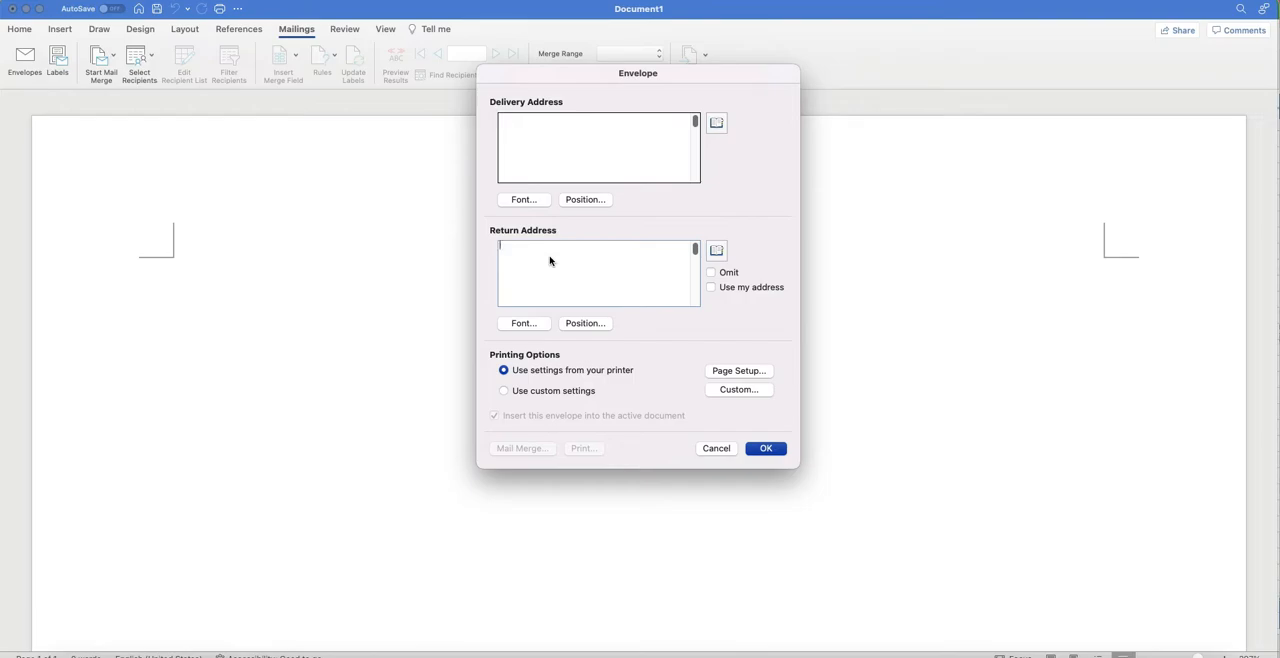
{"action": "type", "text": "ABC COMPANY "}
{"action": "key", "text": "Return"}
{"action": "left_click", "coordinate": [757, 451]}
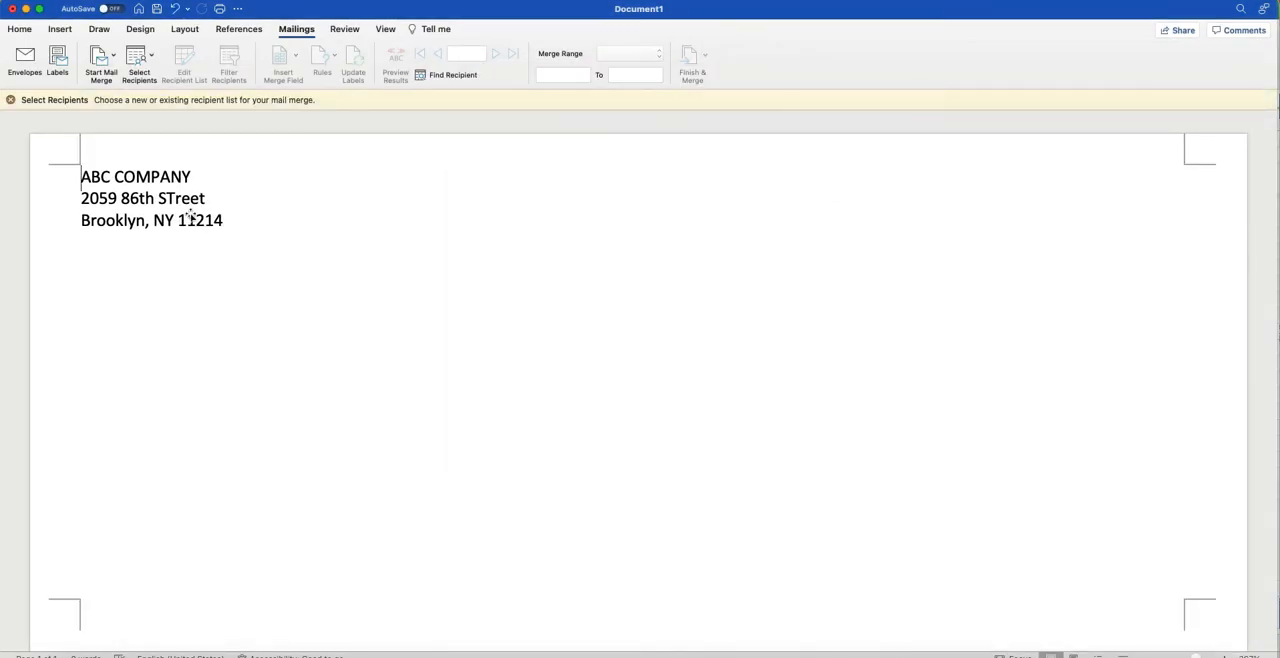
Move the return address box slightly down and inward on the envelope and make the ABC COMPANY line bold.
{"action": "left_click_drag", "start_coordinate": [160, 194], "coordinate": [186, 209]}
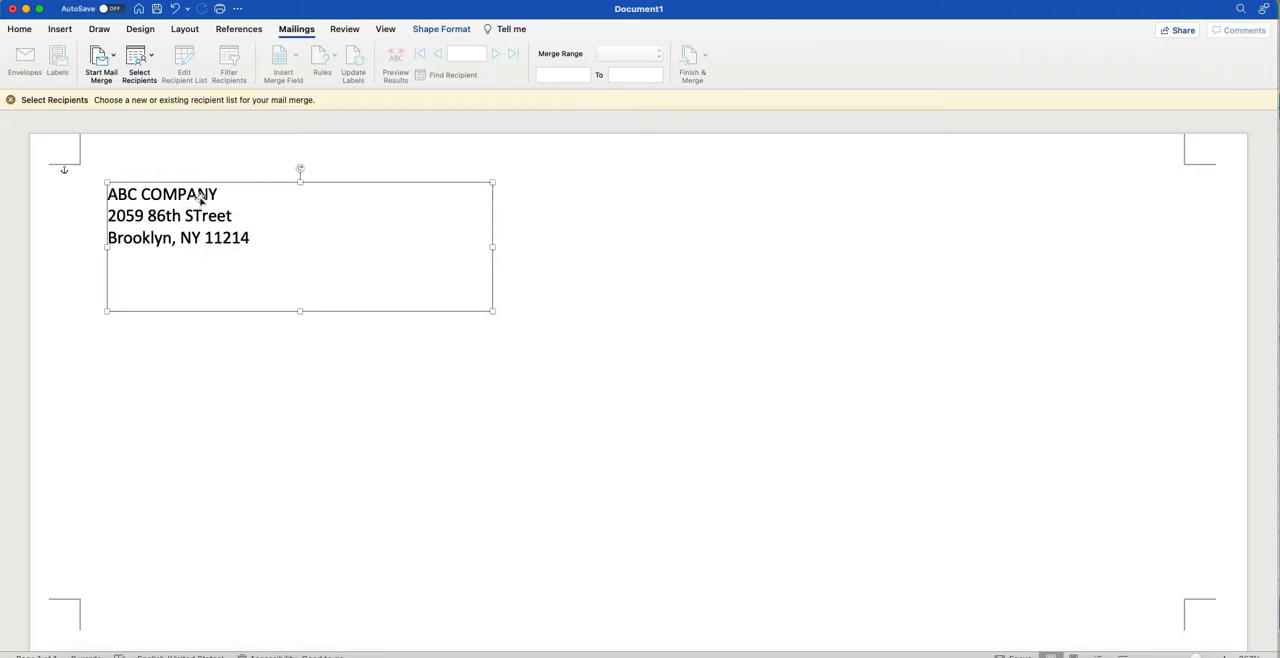
{"action": "triple_click", "coordinate": [200, 197]}
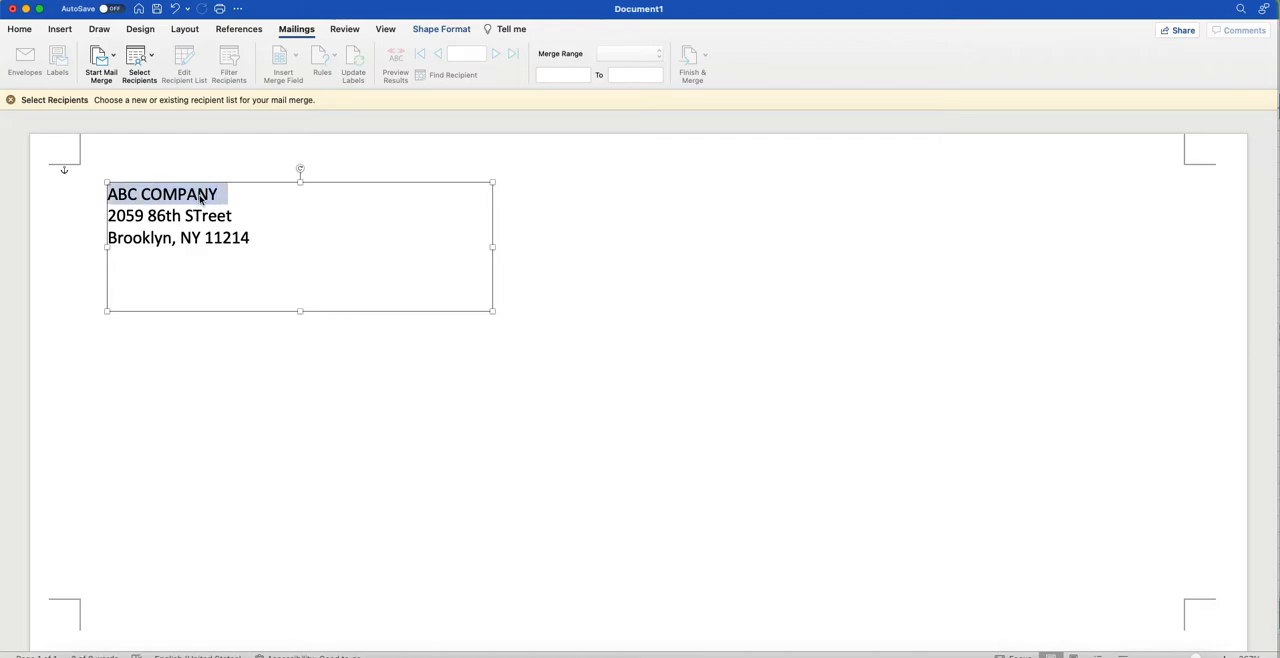
{"action": "key", "text": "super+b"}
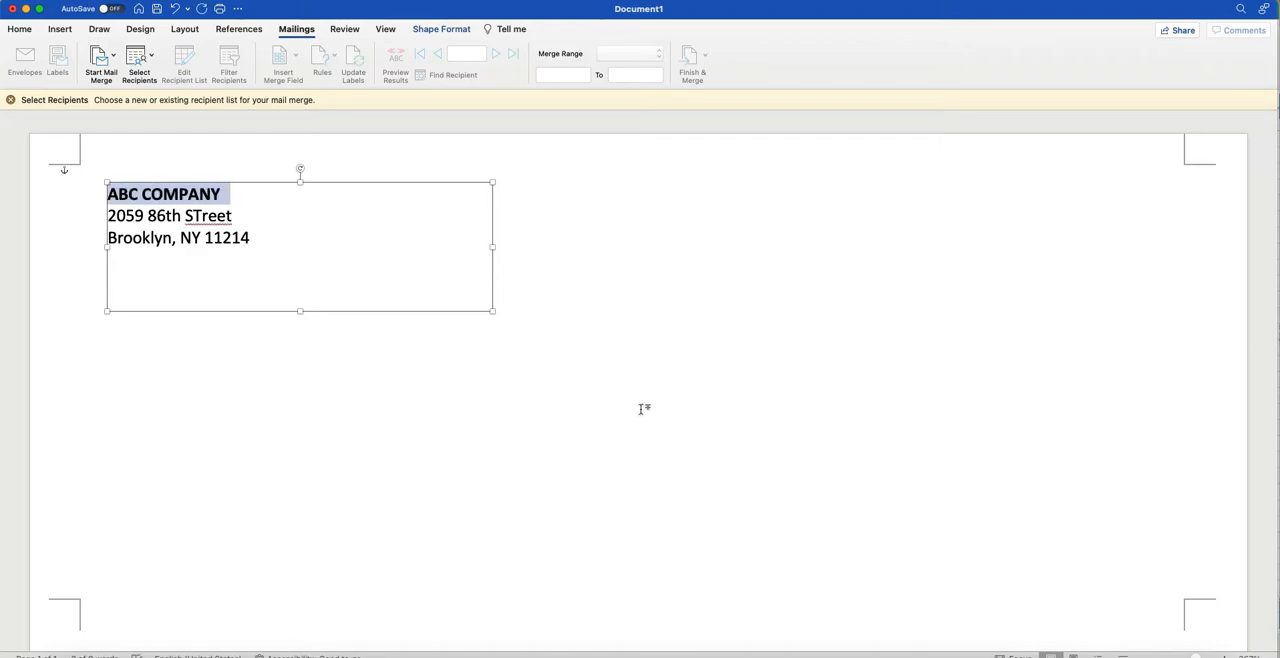
{"action": "left_click", "coordinate": [641, 409]}
Move the empty delivery address box up and to the right on the envelope.
{"action": "scroll", "coordinate": [641, 409], "scroll_direction": "down", "scroll_amount": 1}
{"action": "left_click", "coordinate": [604, 461]}
{"action": "left_click", "coordinate": [376, 285]}
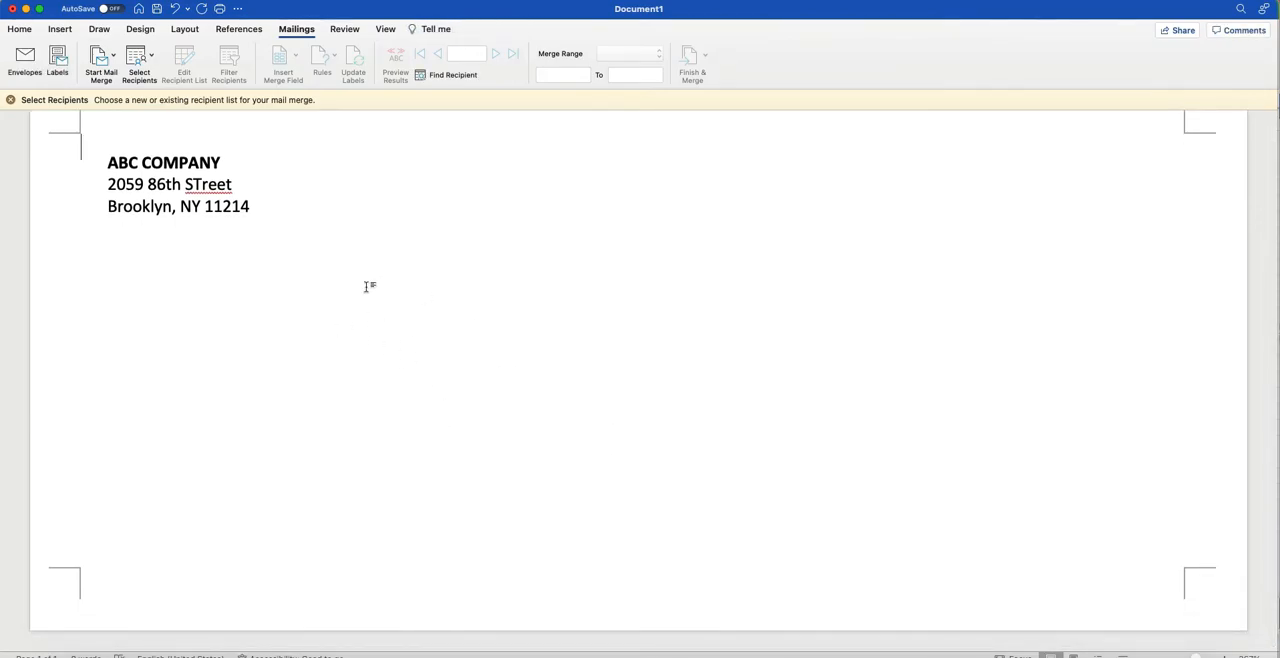
{"action": "left_click", "coordinate": [479, 432]}
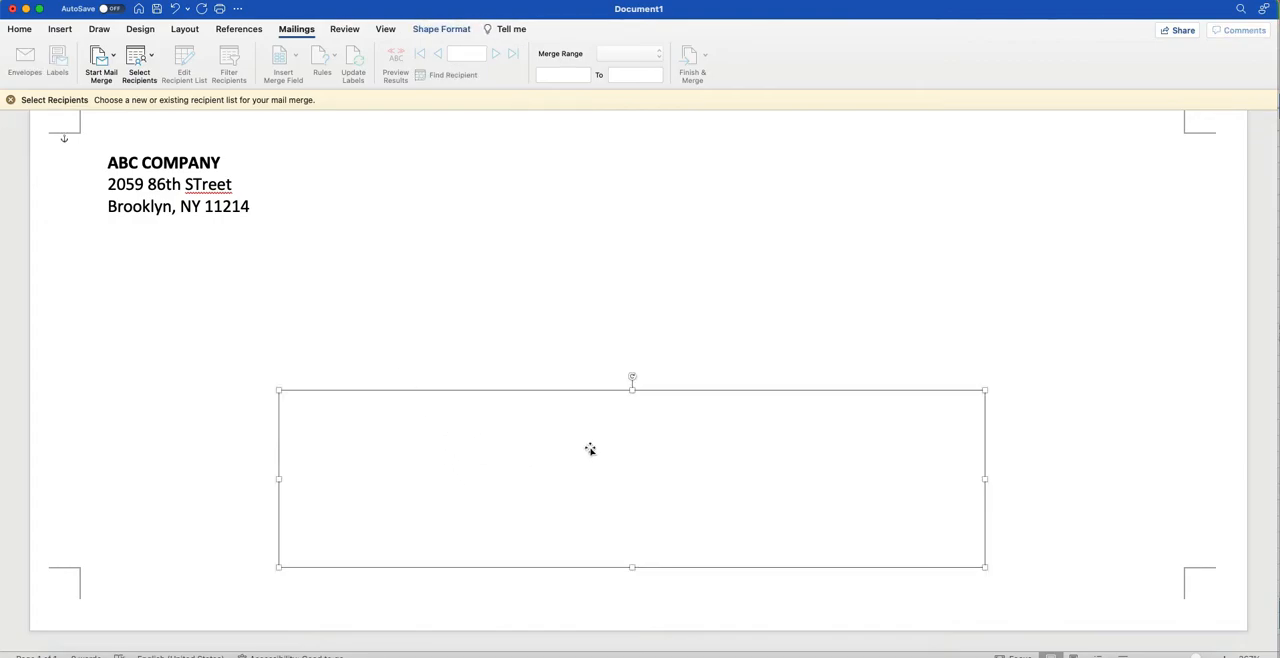
{"action": "left_click_drag", "start_coordinate": [593, 450], "coordinate": [670, 380]}
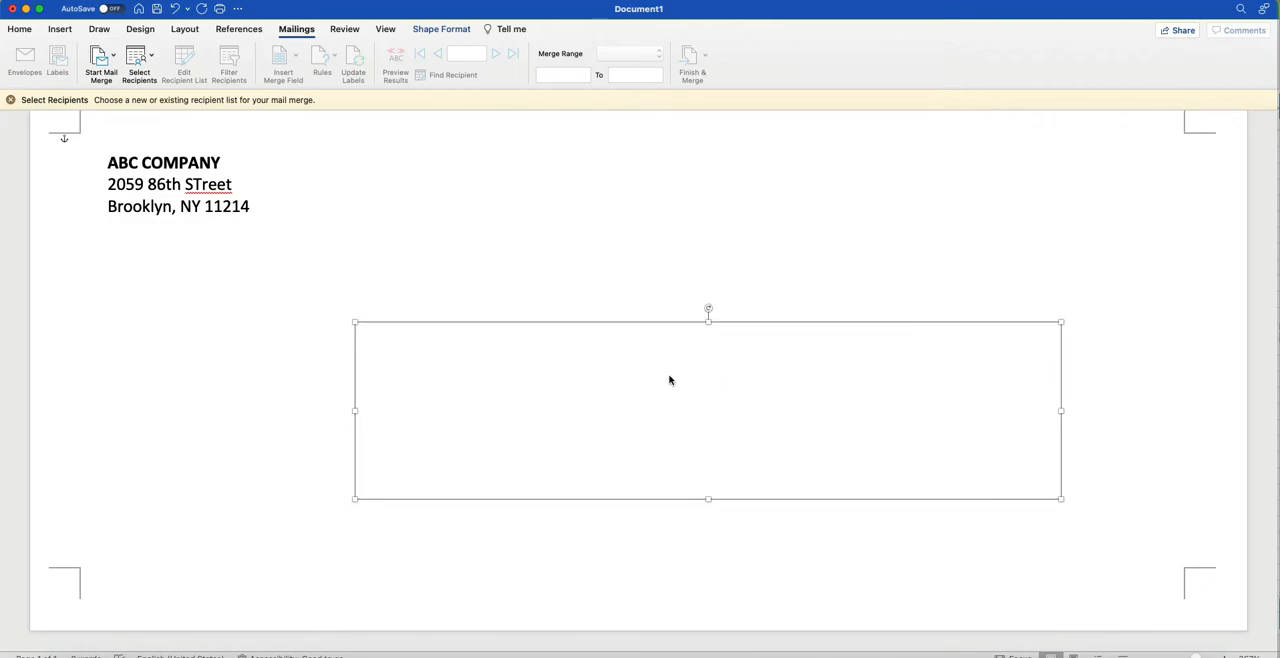
Use the existing list Book2.xlsx as the merge recipients, opening the entire worksheet Sheet1.
{"action": "left_click", "coordinate": [634, 366]}
{"action": "left_click", "coordinate": [152, 58]}
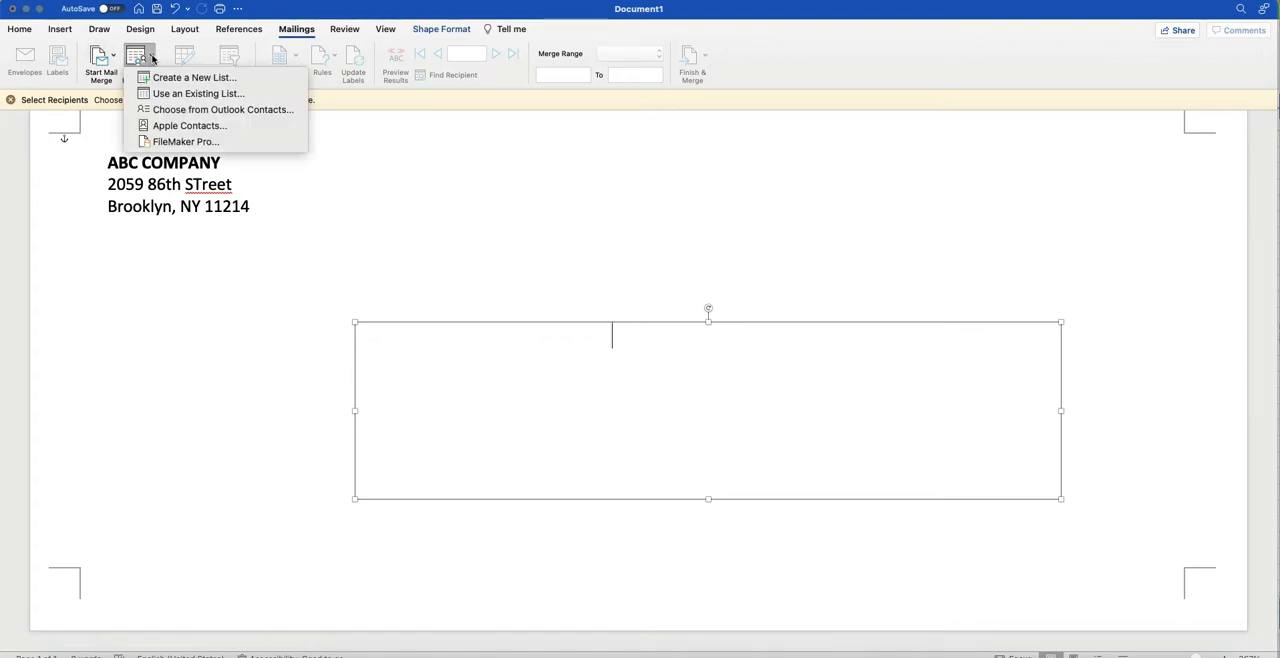
{"action": "left_click", "coordinate": [175, 94]}
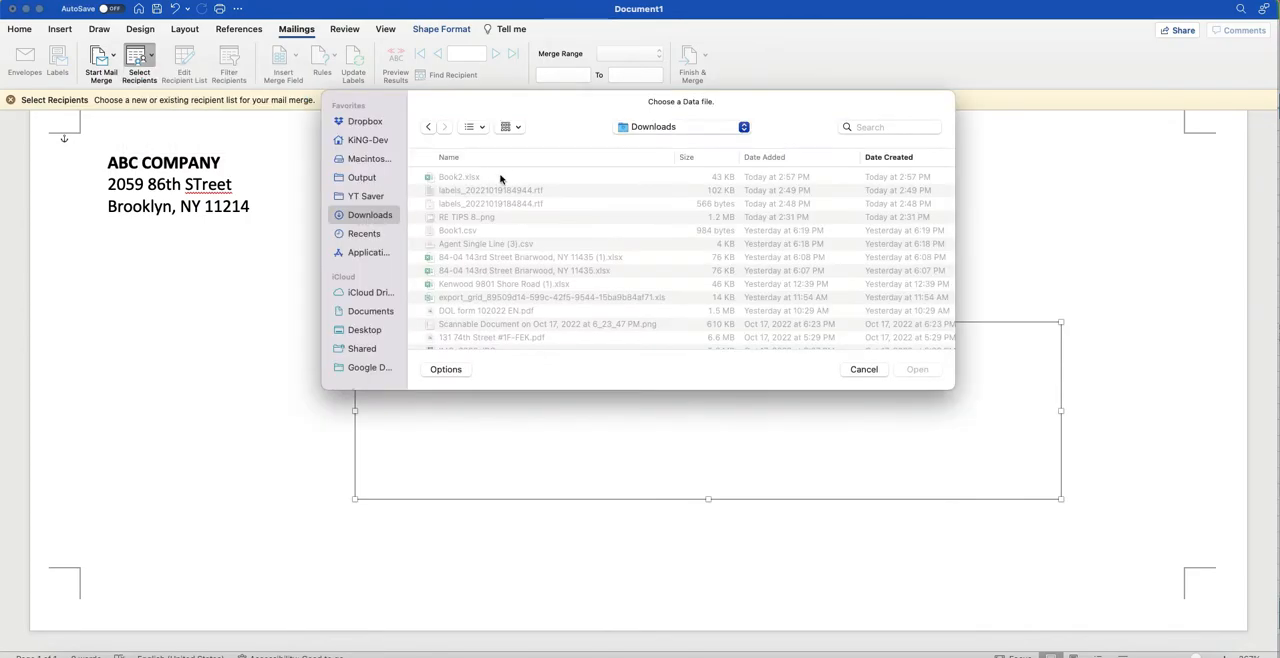
{"action": "double_click", "coordinate": [485, 178]}
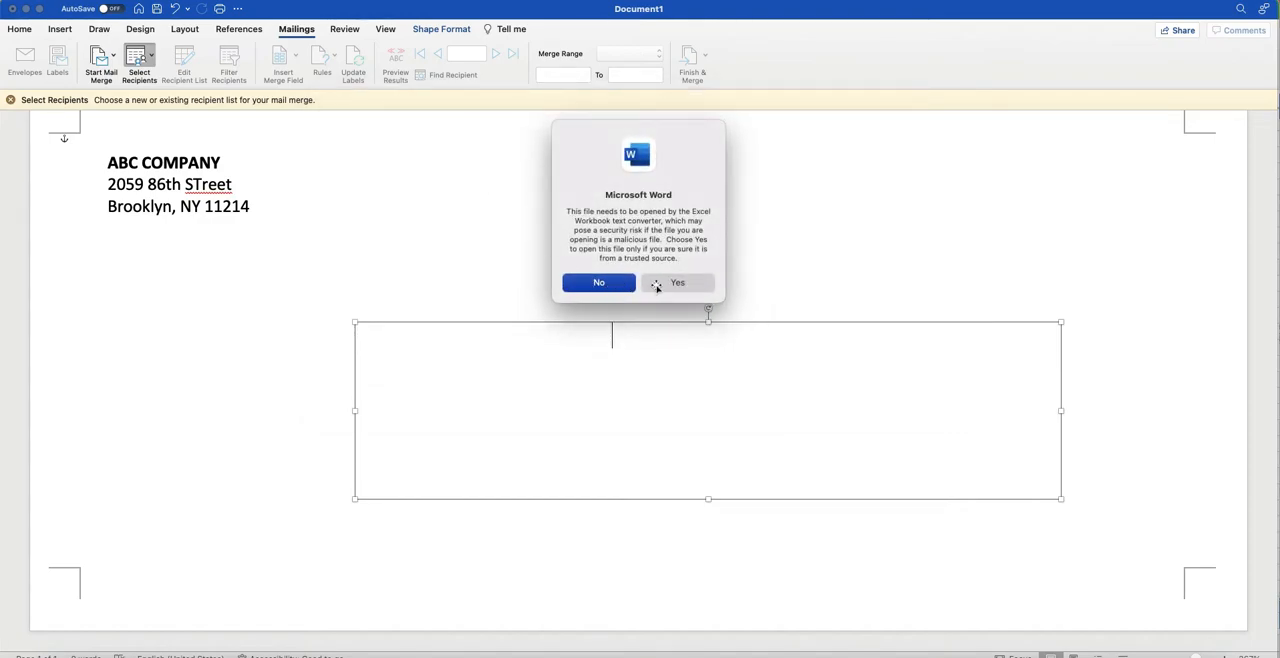
{"action": "left_click", "coordinate": [676, 284]}
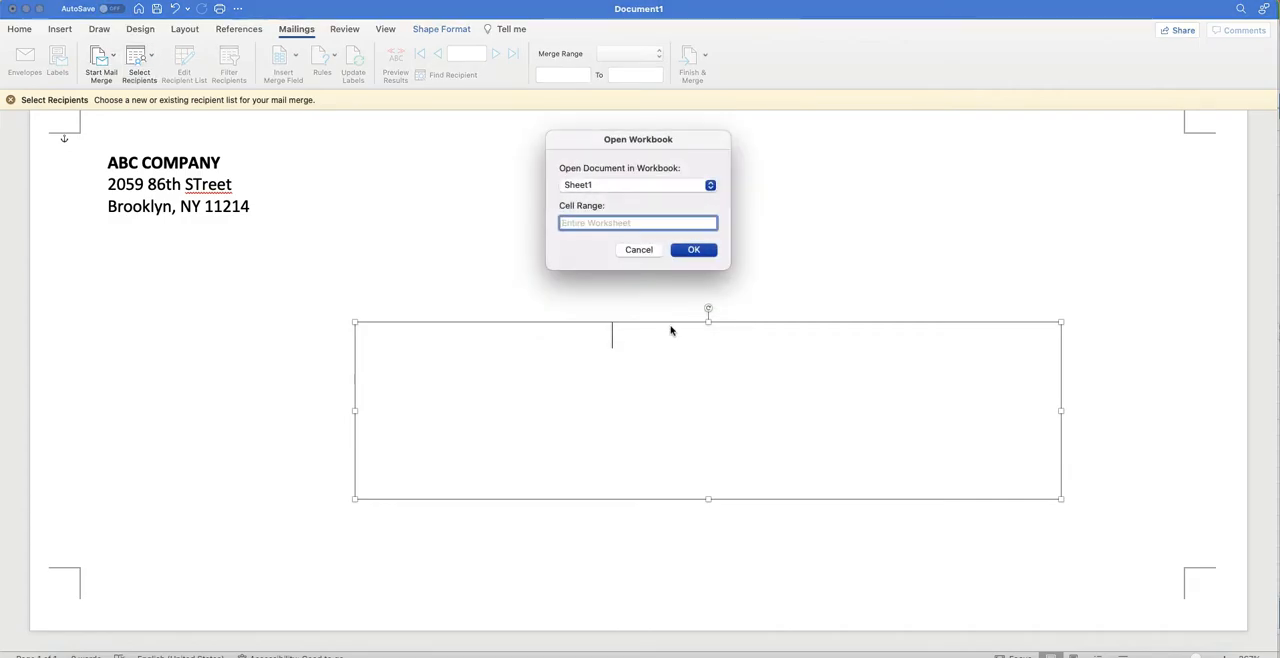
{"action": "left_click", "coordinate": [688, 253]}
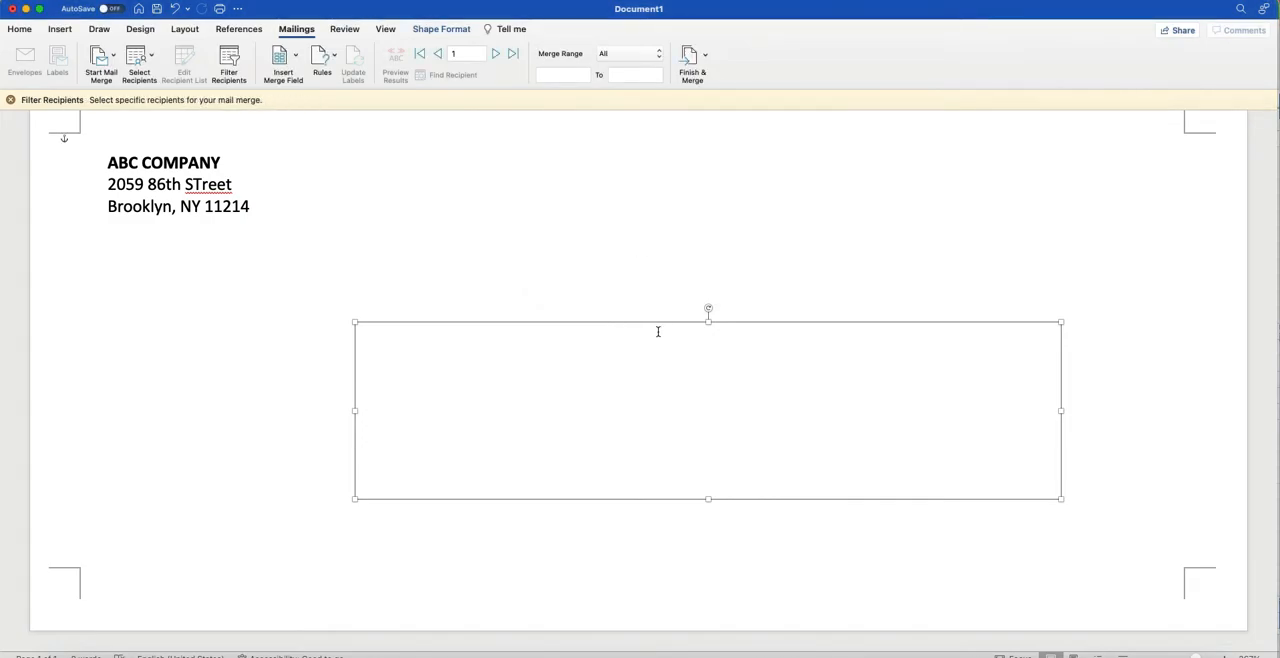
Insert the Name merge field in the delivery address box and make it bold.
{"action": "left_click", "coordinate": [664, 379]}
{"action": "left_click", "coordinate": [290, 58]}
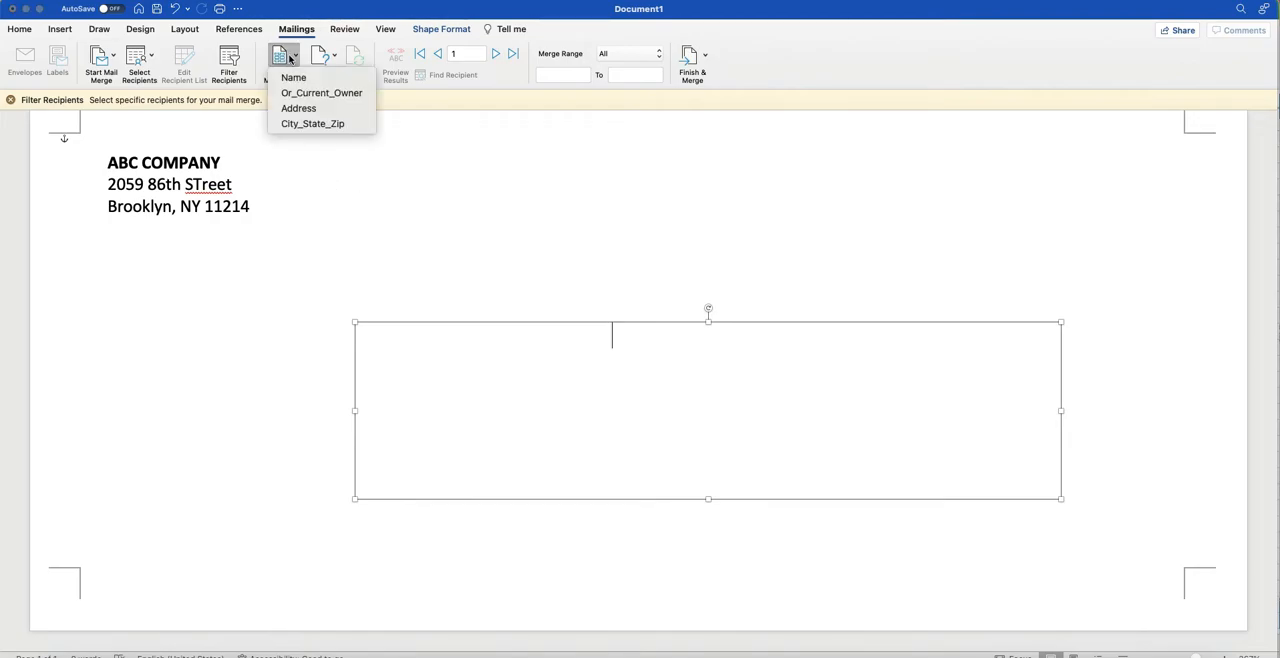
{"action": "left_click", "coordinate": [295, 78]}
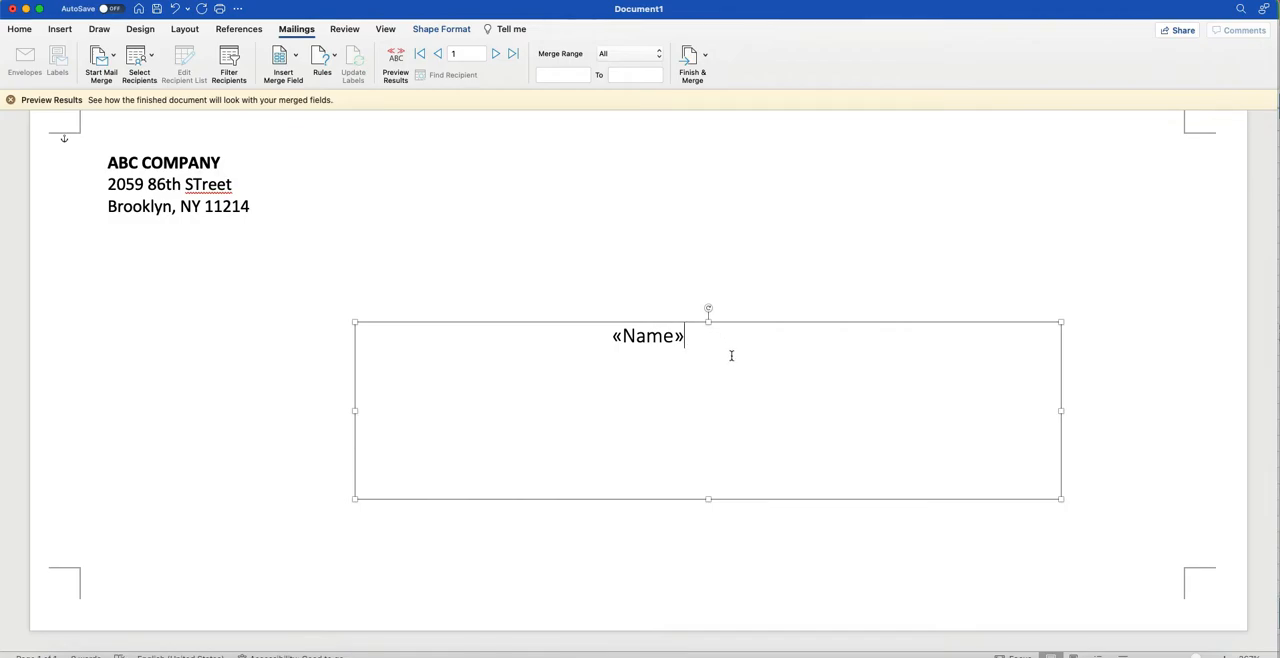
{"action": "key", "text": "super+a"}
{"action": "key", "text": "super+b"}
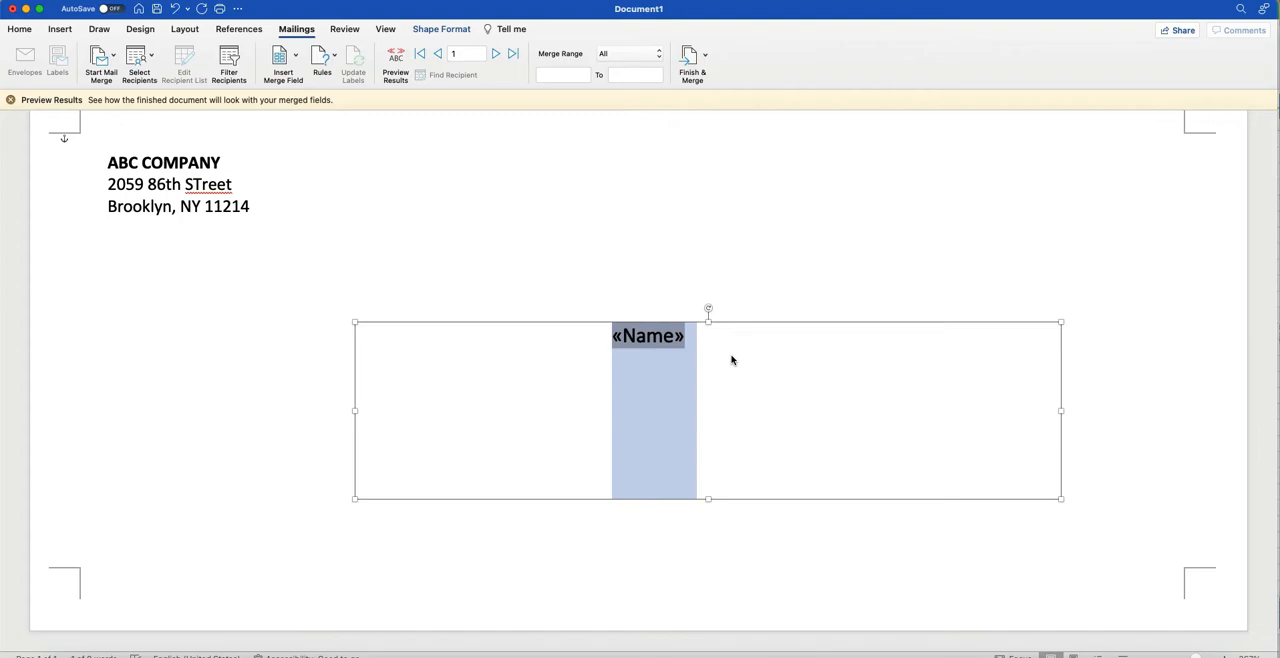
Insert the Or_Current_Owner merge field on a new line below the Name field.
{"action": "left_click", "coordinate": [731, 360]}
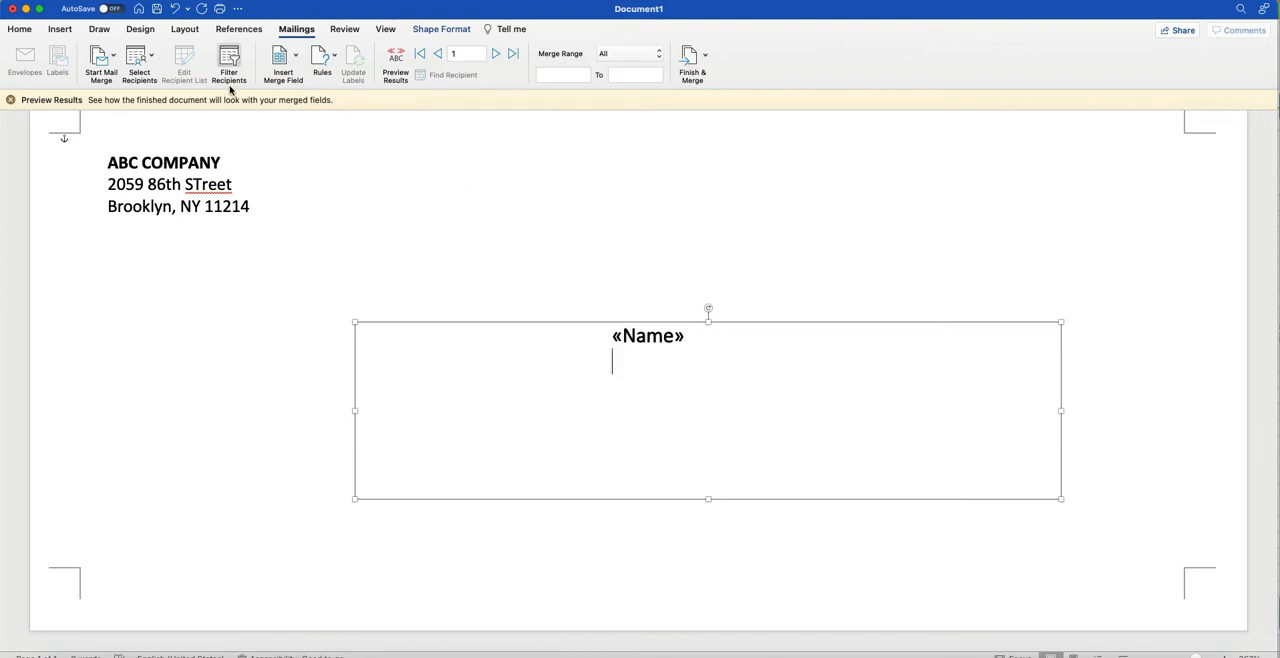
{"action": "left_click", "coordinate": [286, 60]}
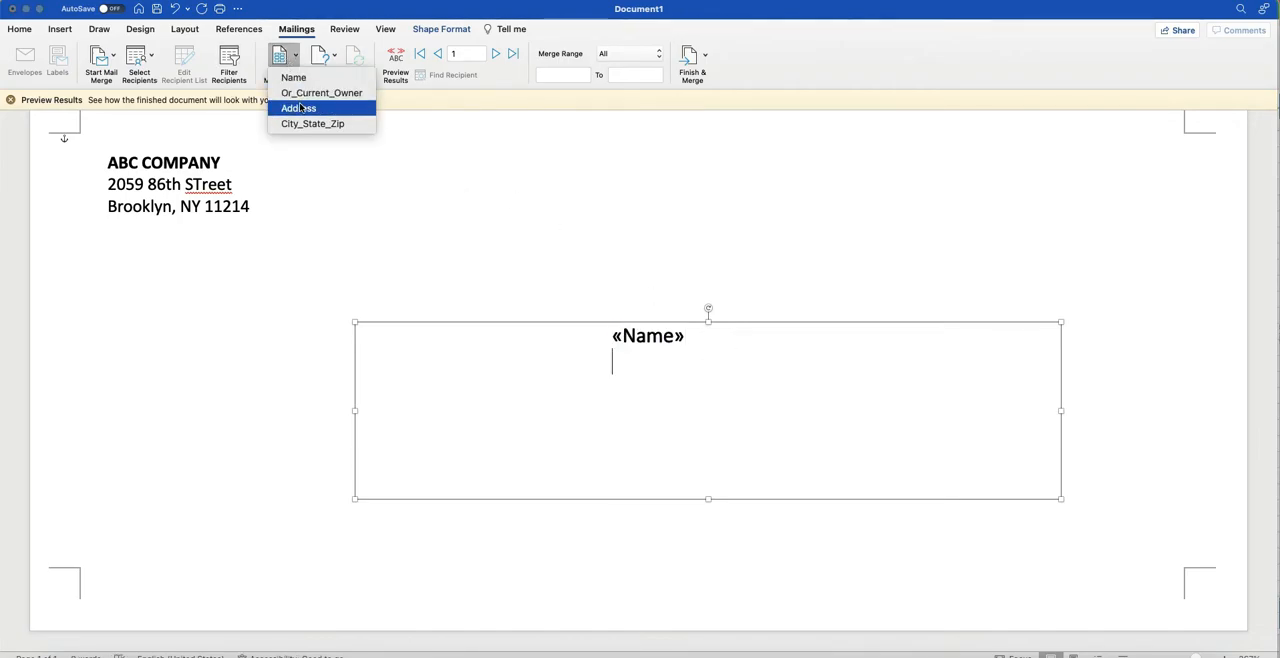
{"action": "left_click", "coordinate": [297, 96]}
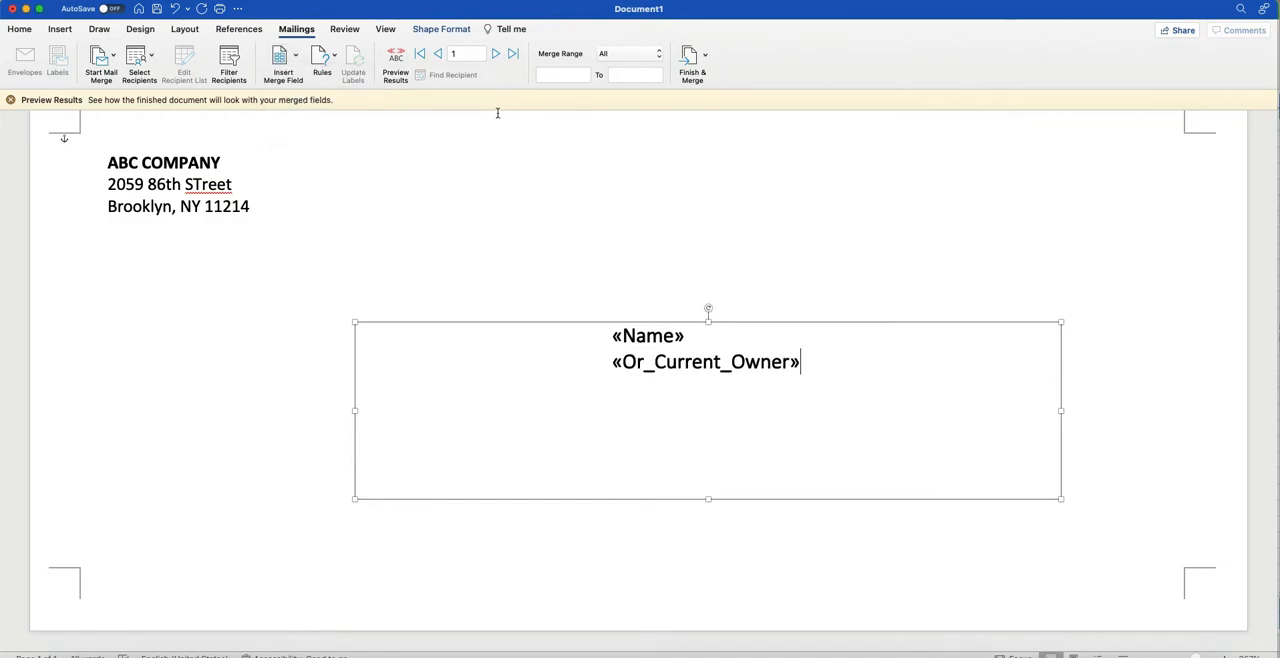
Insert the Address merge field on a new line below the Or_Current_Owner field.
{"action": "key", "text": "Return"}
{"action": "left_click", "coordinate": [296, 57]}
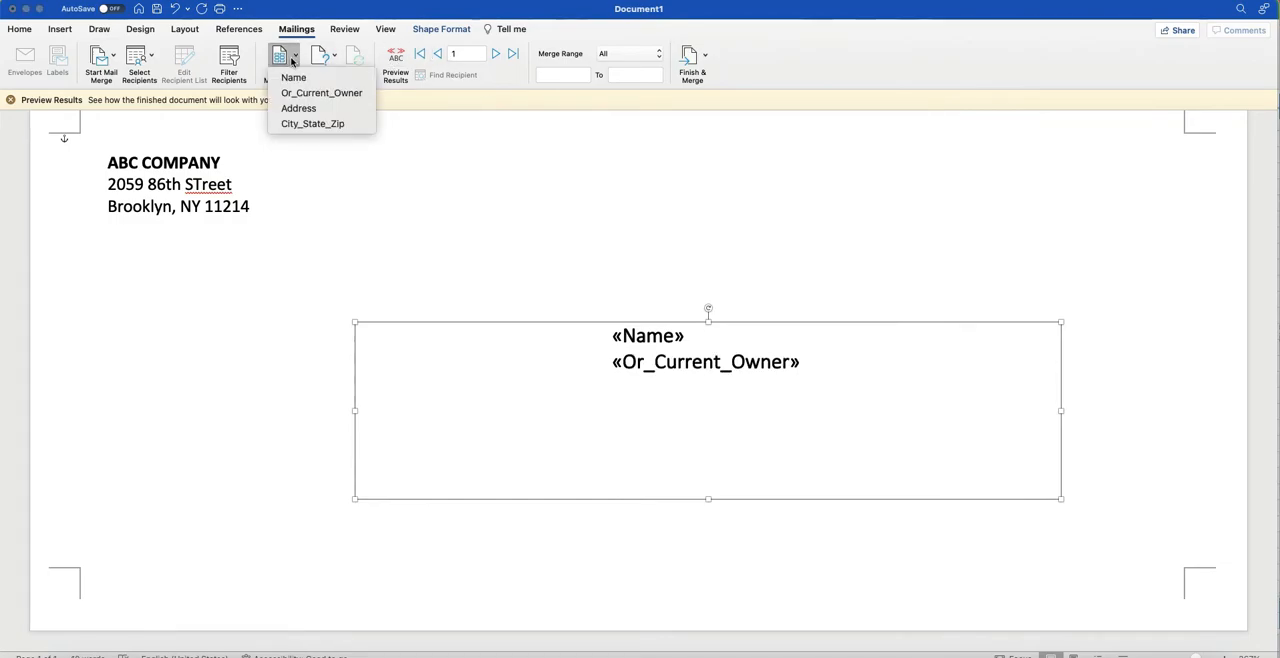
{"action": "left_click", "coordinate": [311, 108]}
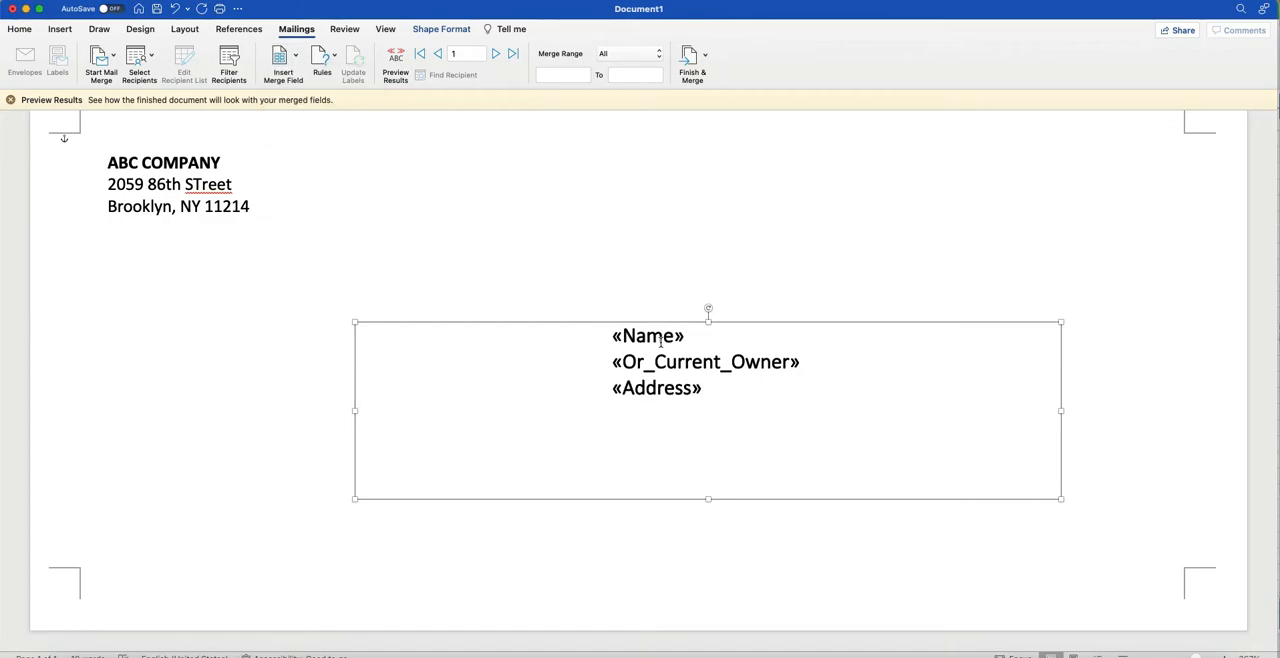
Insert the City_State_Zip merge field on its own line below Address, with no leading space.
{"action": "left_click", "coordinate": [287, 62]}
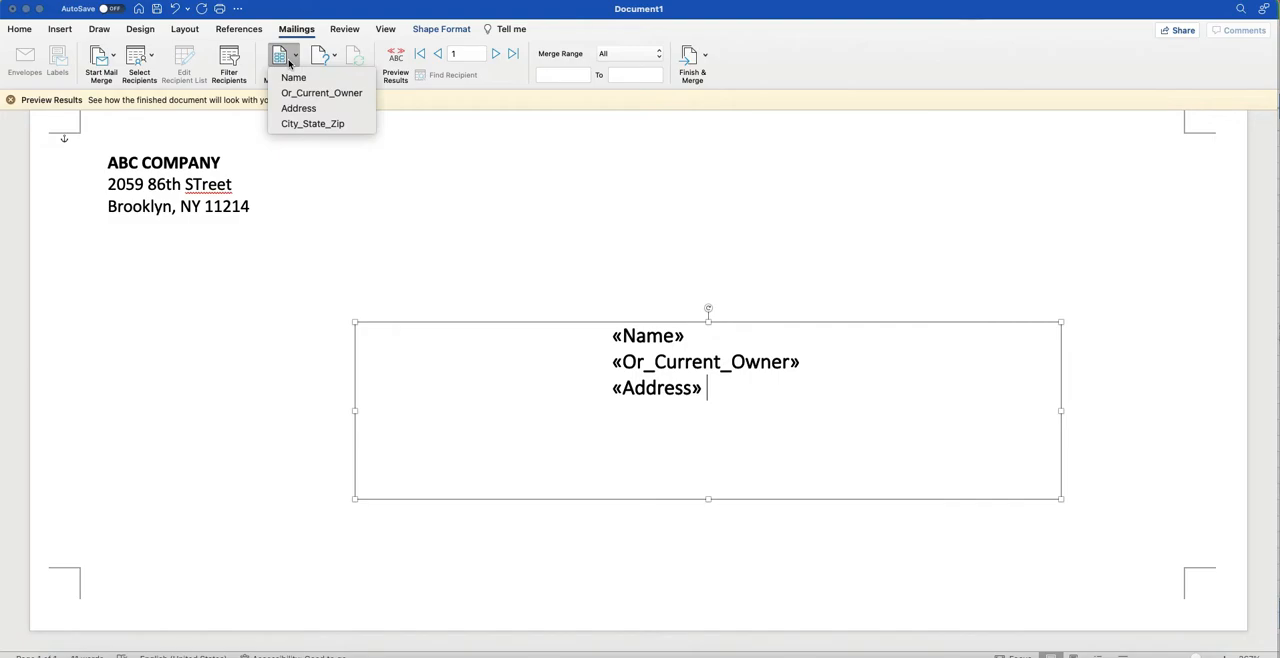
{"action": "left_click", "coordinate": [299, 124]}
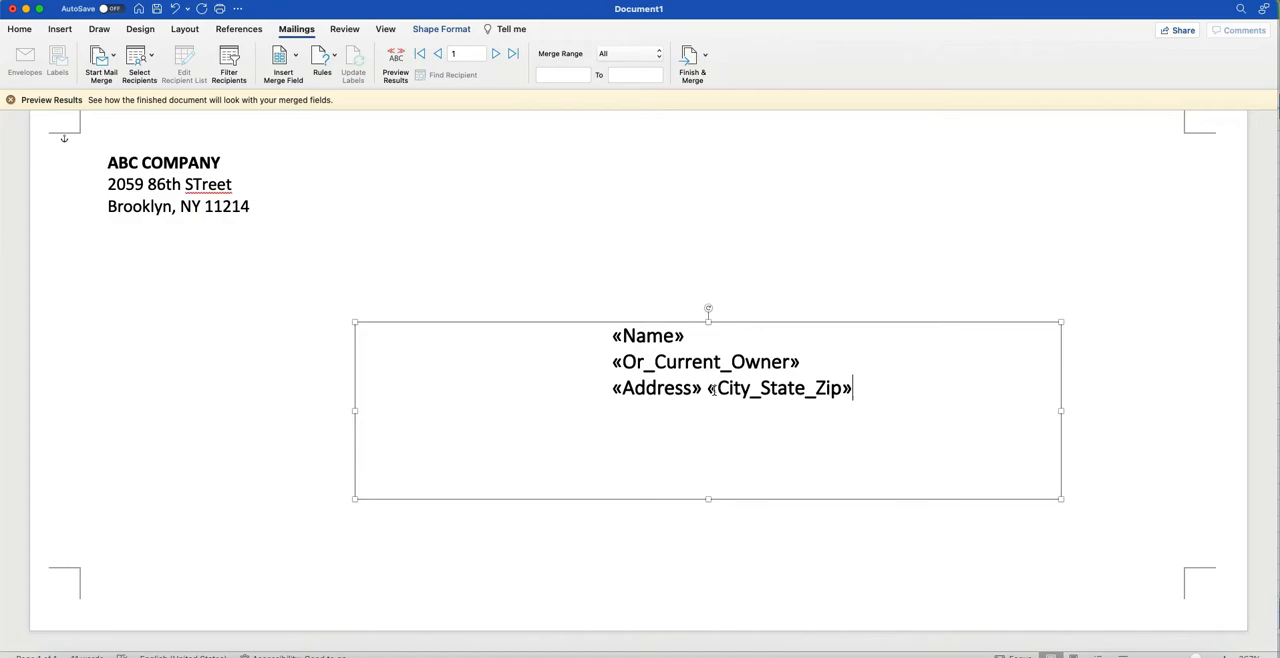
{"action": "left_click", "coordinate": [709, 390]}
{"action": "key", "text": "Return"}
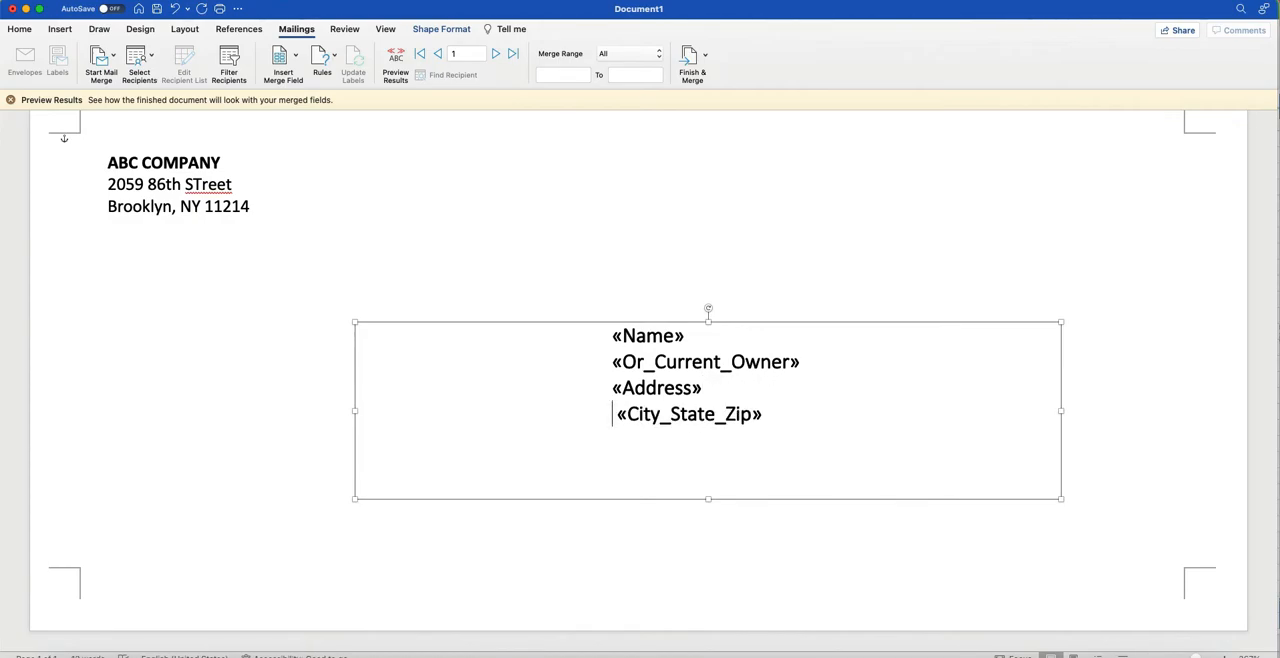
{"action": "key", "text": "Right"}
{"action": "key", "text": "BackSpace"}
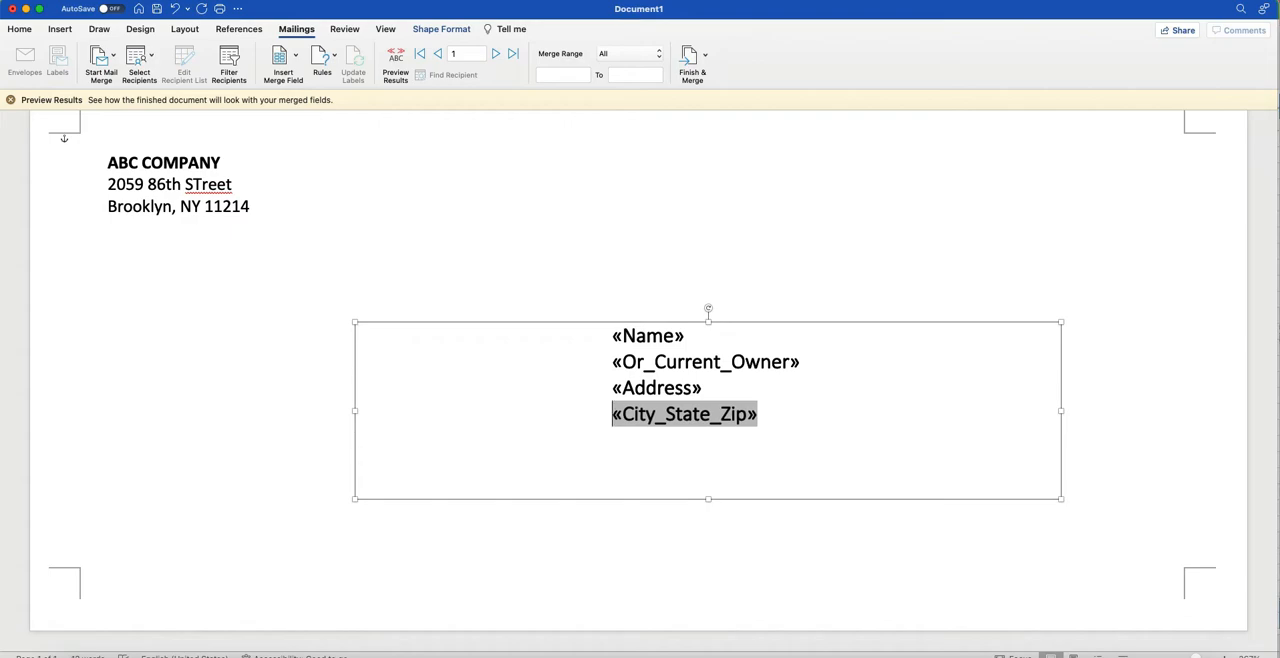
{"action": "key", "text": "Left"}
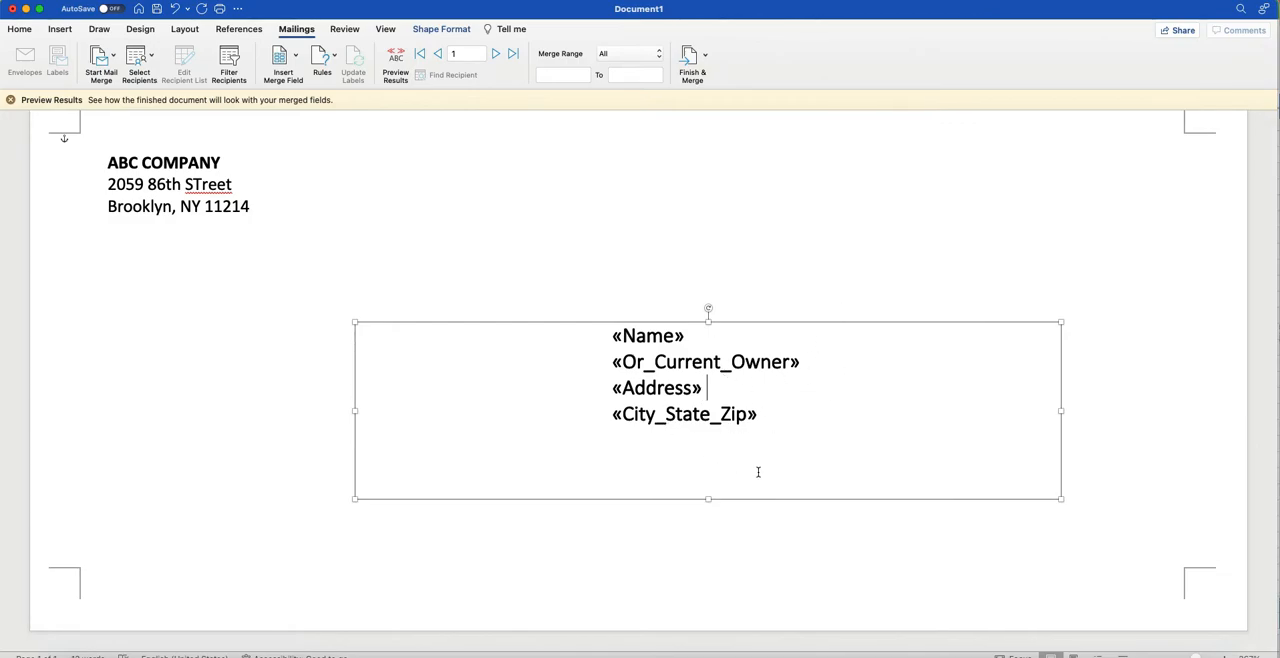
{"action": "left_click", "coordinate": [805, 424]}
Finish the merge into individually editable documents and look through the merged envelopes.
{"action": "left_click", "coordinate": [693, 75]}
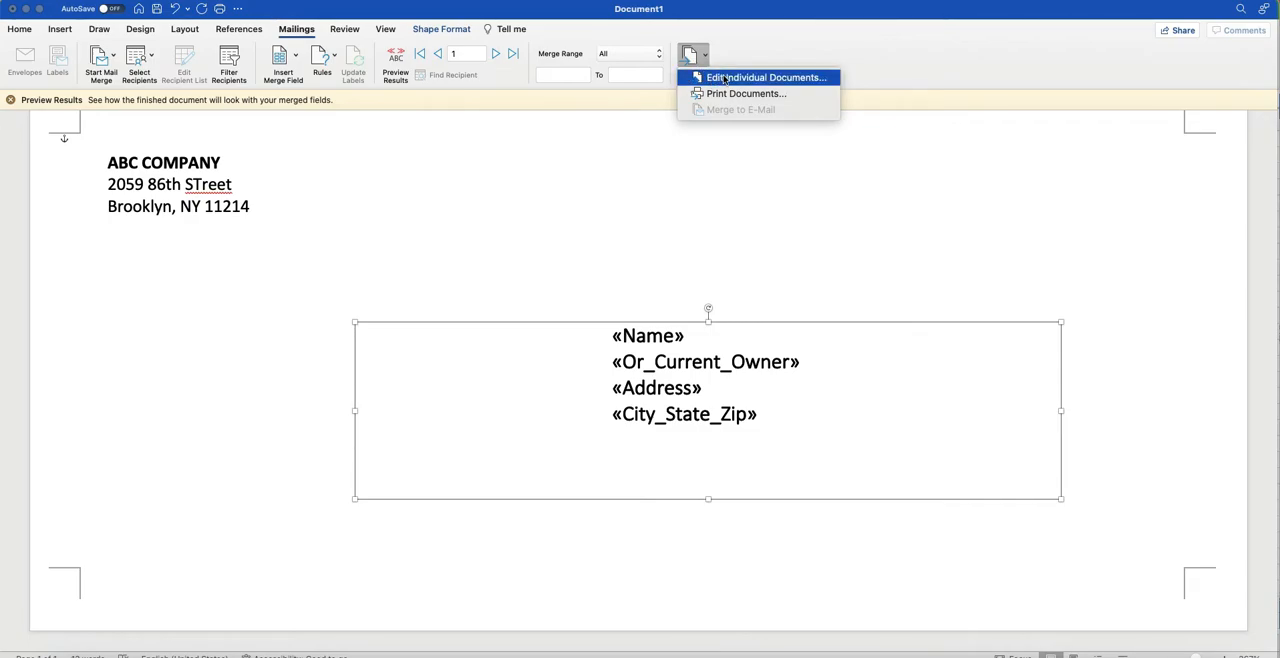
{"action": "left_click", "coordinate": [720, 54]}
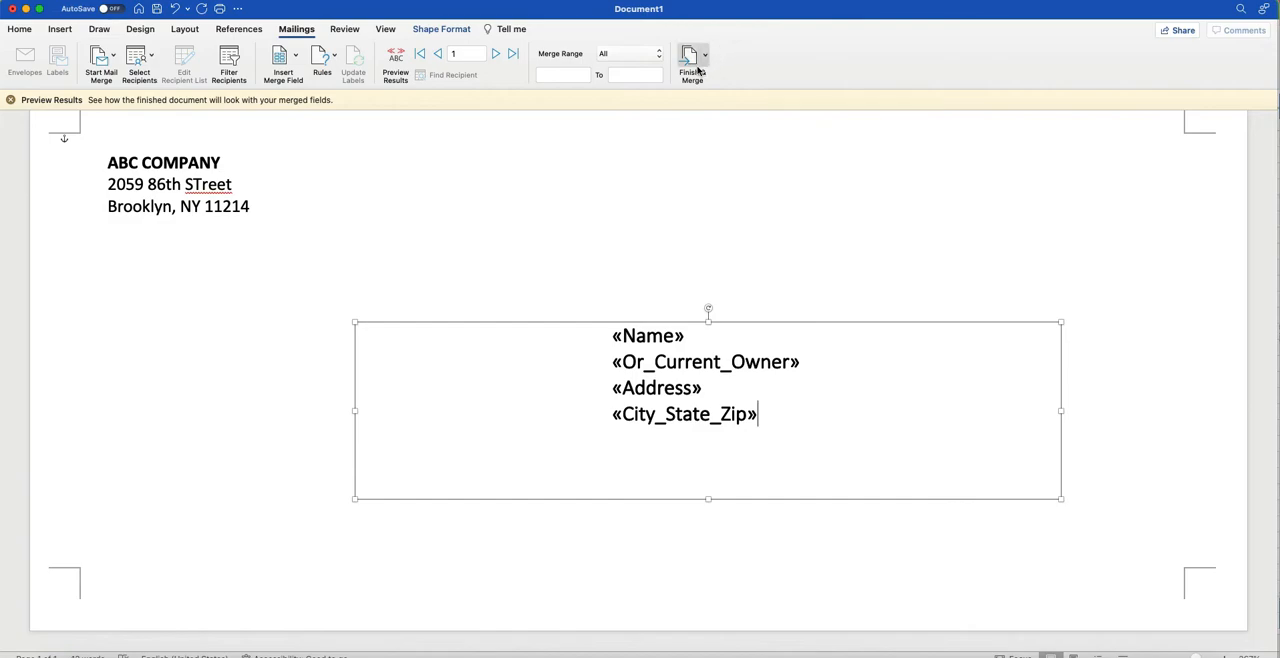
{"action": "left_click", "coordinate": [687, 68]}
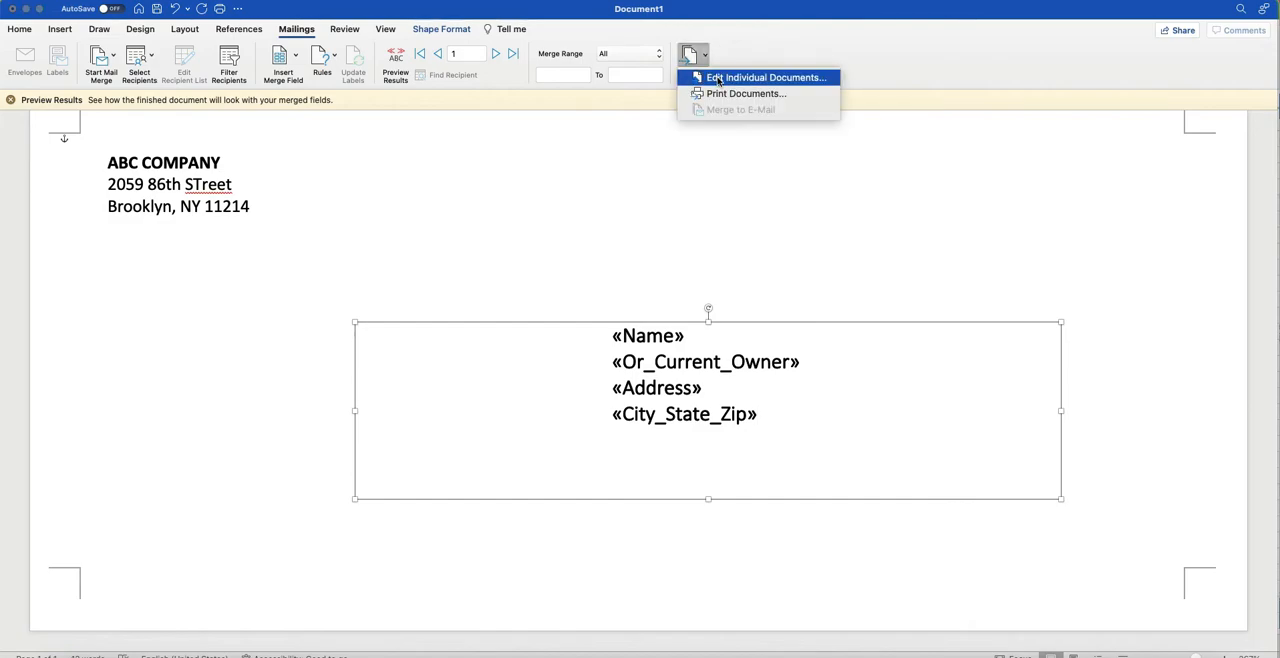
{"action": "left_click", "coordinate": [718, 80]}
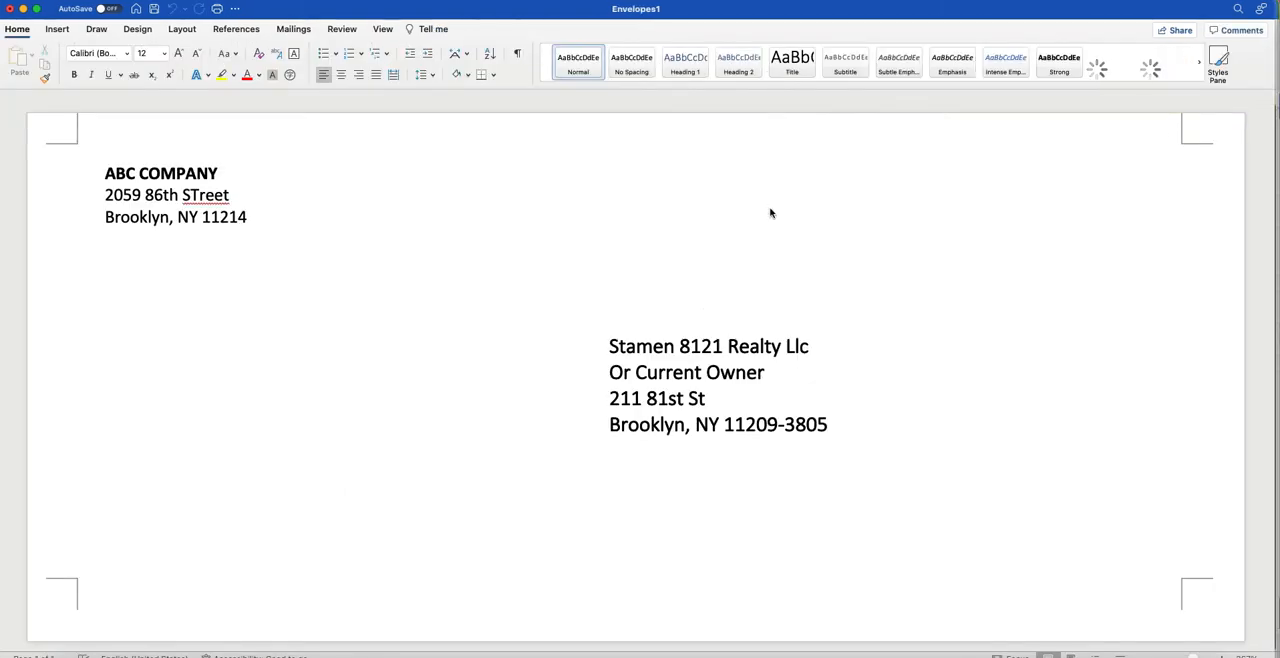
{"action": "scroll", "coordinate": [707, 400], "scroll_direction": "down", "scroll_amount": 1}
{"action": "scroll", "coordinate": [708, 398], "scroll_direction": "down", "scroll_amount": 15}
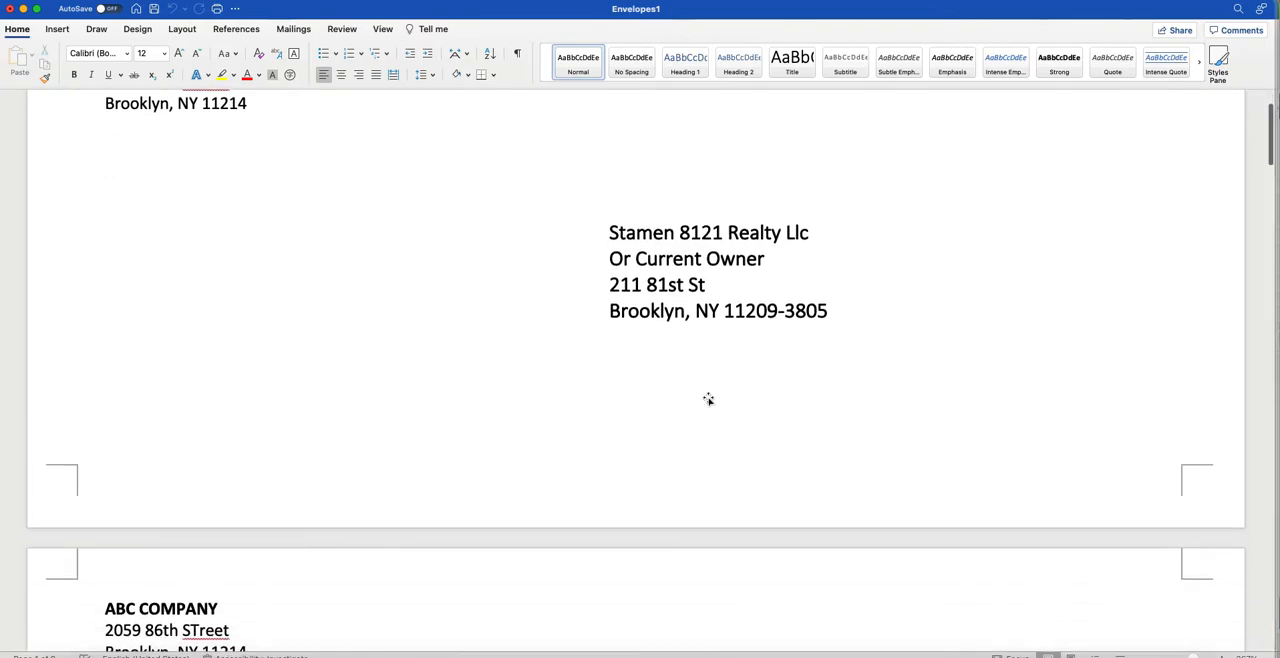
{"action": "scroll", "coordinate": [708, 397], "scroll_direction": "down", "scroll_amount": 15}
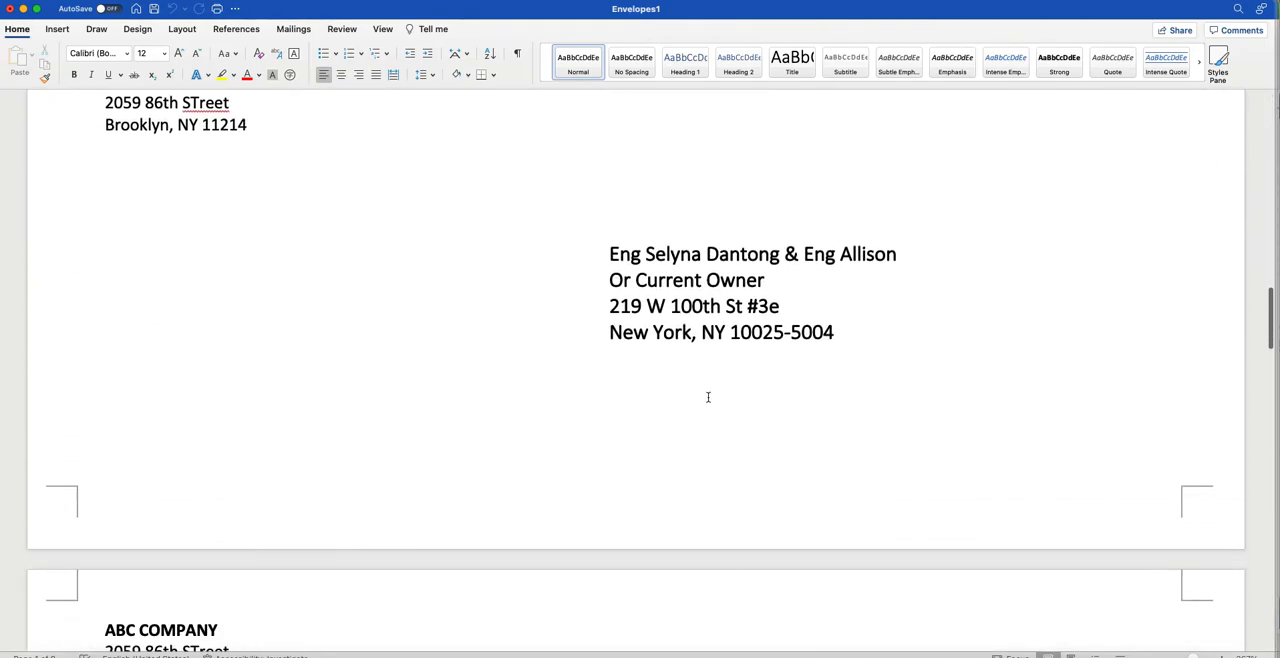
{"action": "scroll", "coordinate": [708, 397], "scroll_direction": "down", "scroll_amount": 15}
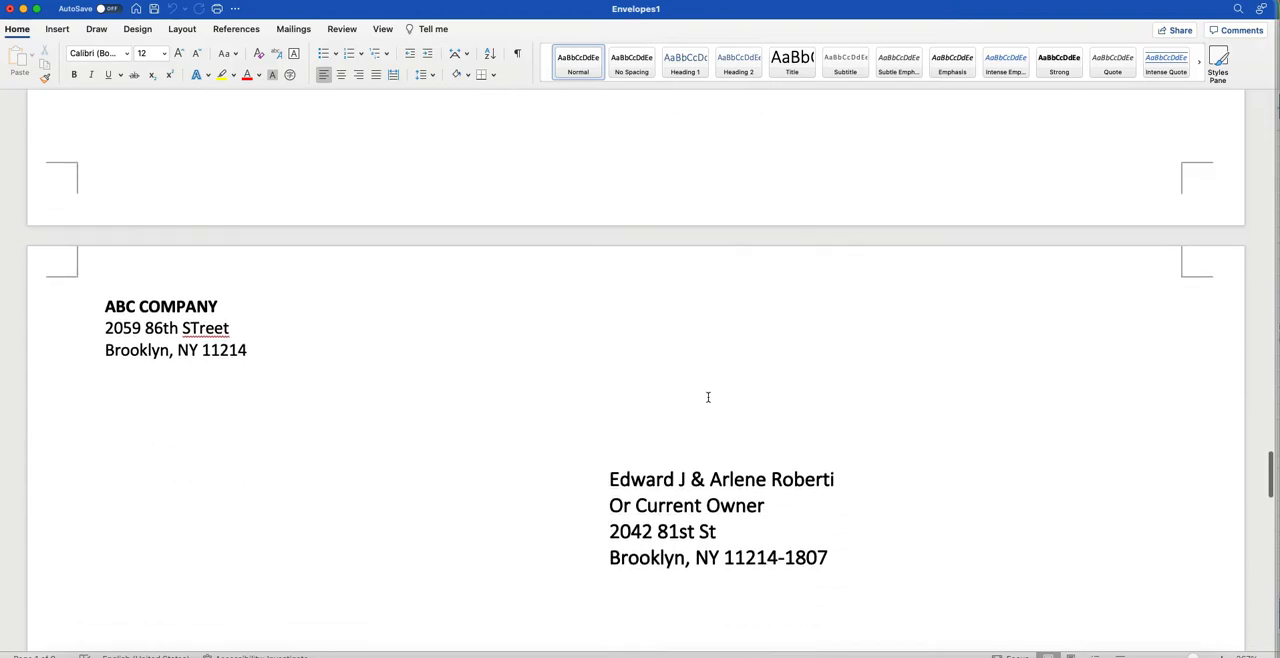
{"action": "scroll", "coordinate": [708, 398], "scroll_direction": "down", "scroll_amount": 15}
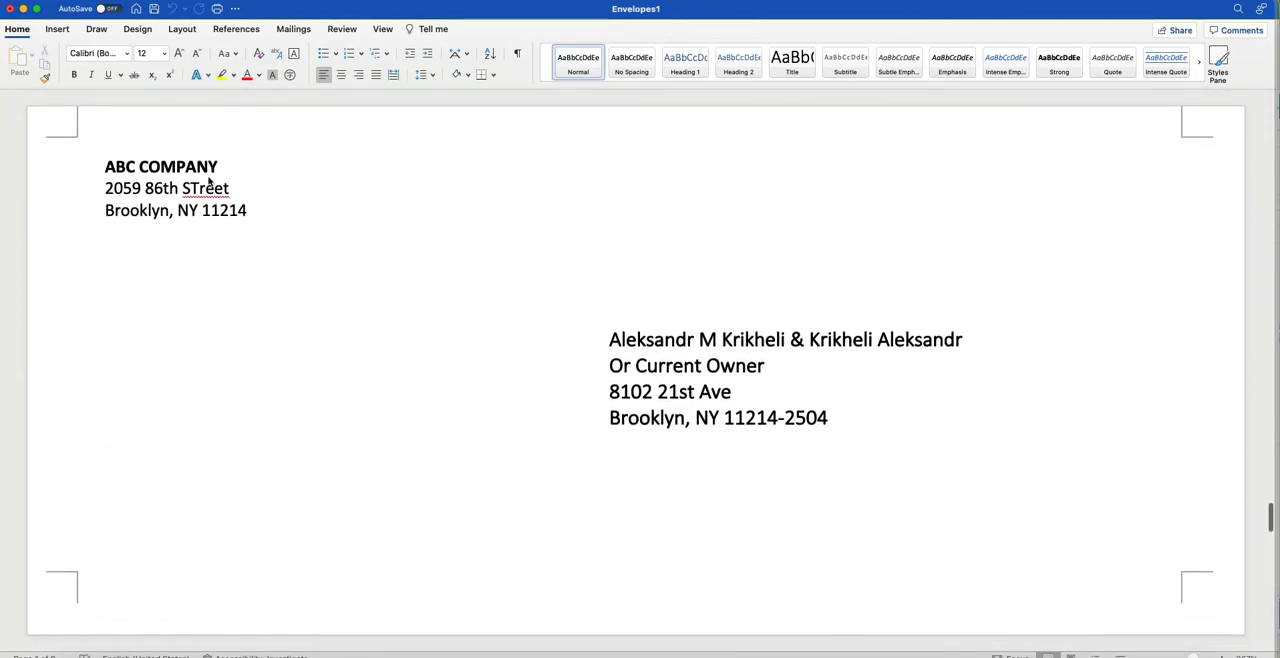
Save the merged envelopes document as Envelop1.docx in the Downloads folder.
{"action": "left_click", "coordinate": [46, 1]}
{"action": "mouse_move", "coordinate": [78, 1]}
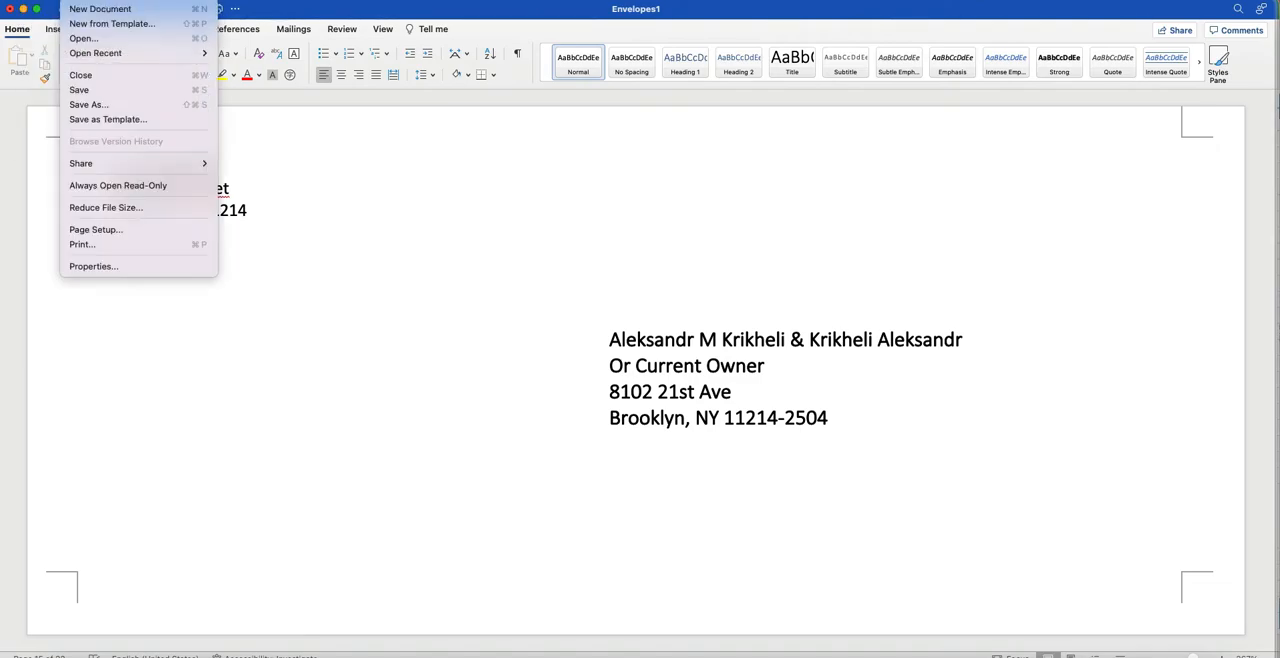
{"action": "left_click", "coordinate": [91, 90]}
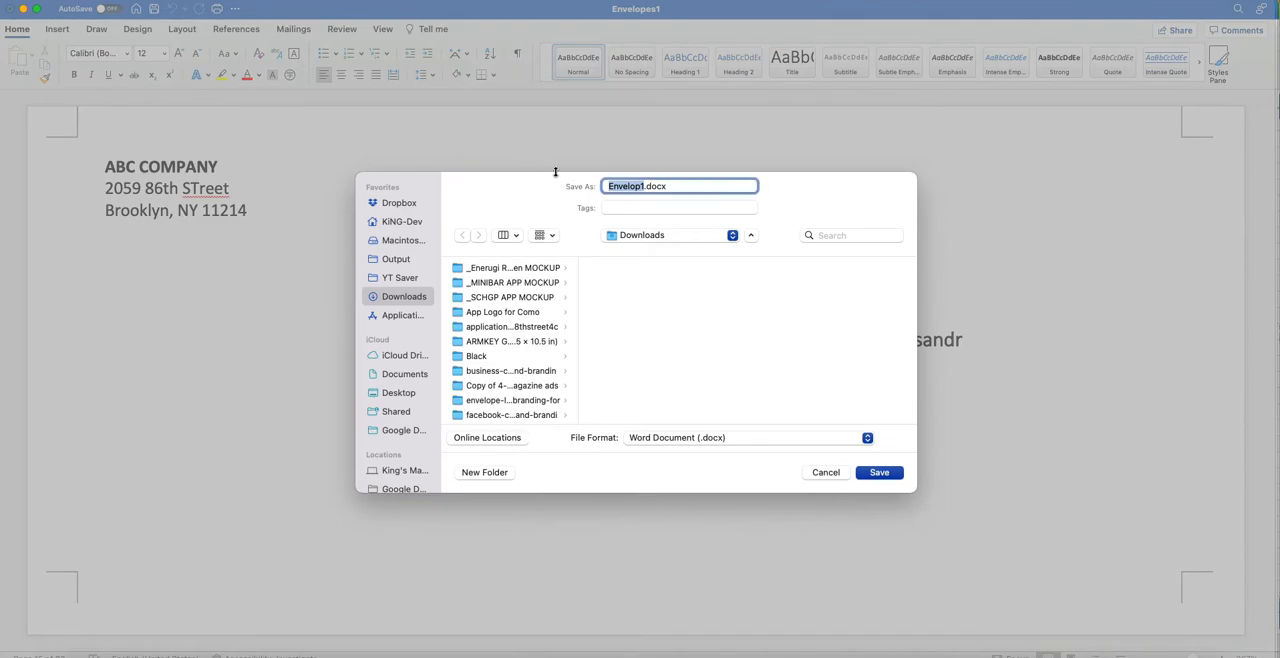
{"action": "left_click", "coordinate": [877, 474]}
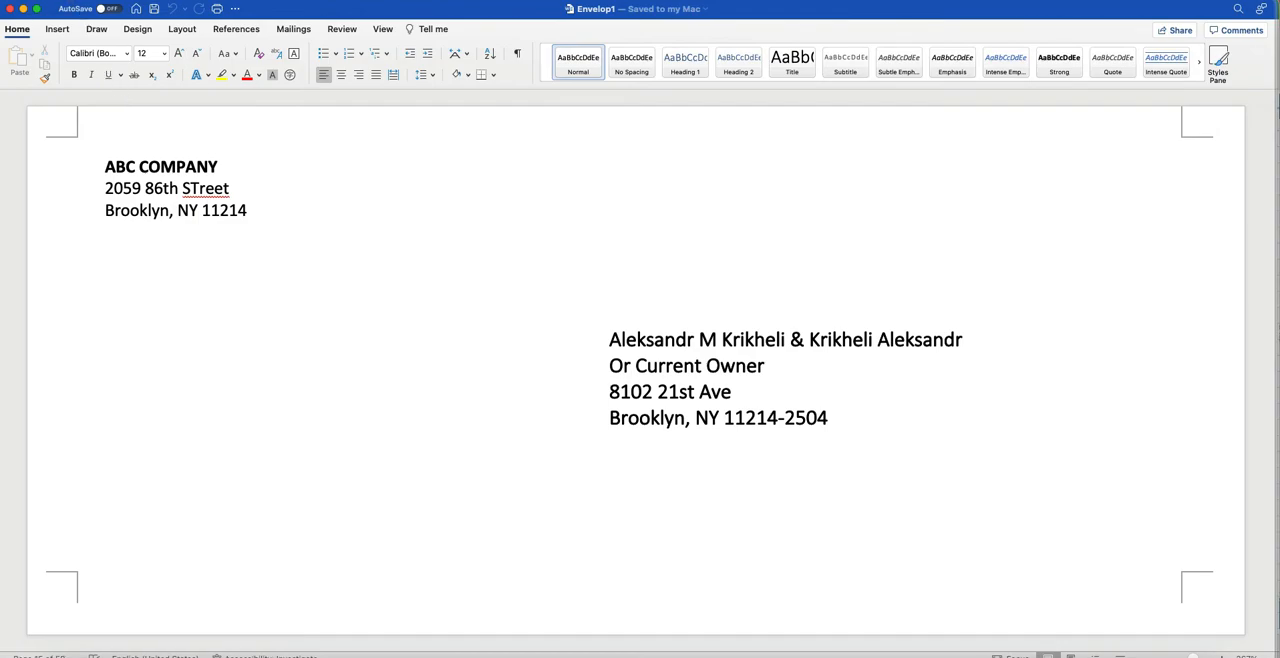
Export the envelopes as Envelop1.pdf in Downloads, using the PDF format with the Best for printing option.
{"action": "left_click", "coordinate": [76, 1]}
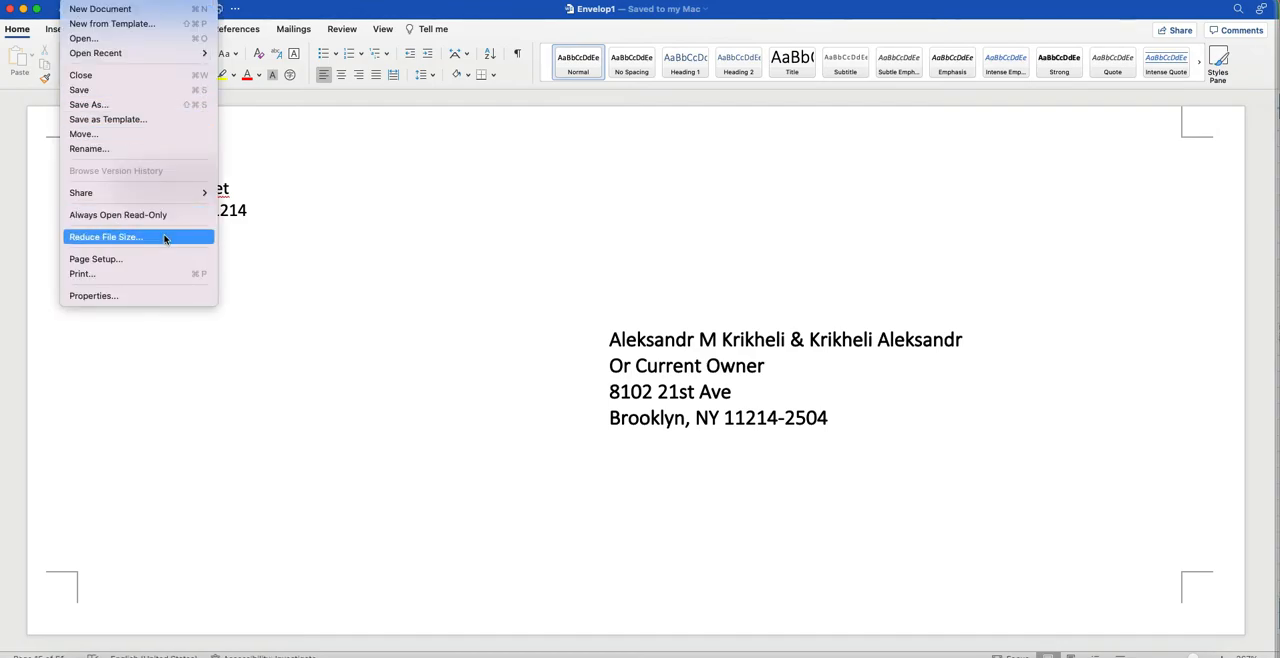
{"action": "left_click", "coordinate": [151, 105]}
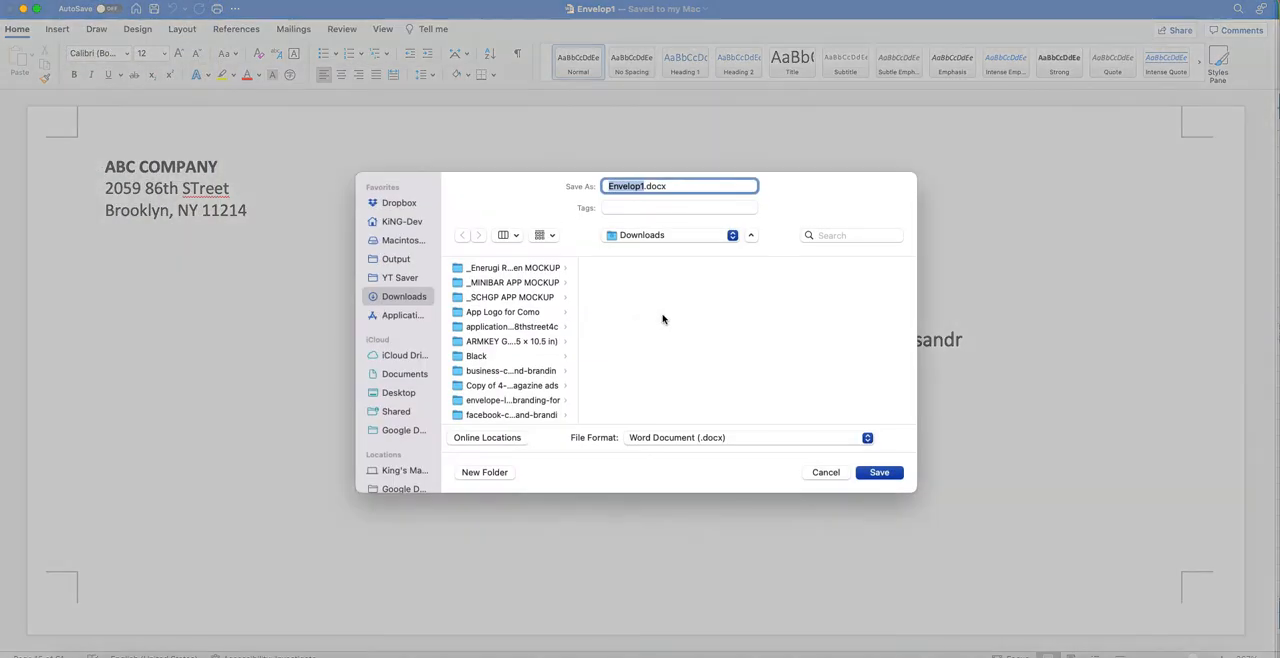
{"action": "left_click", "coordinate": [670, 440]}
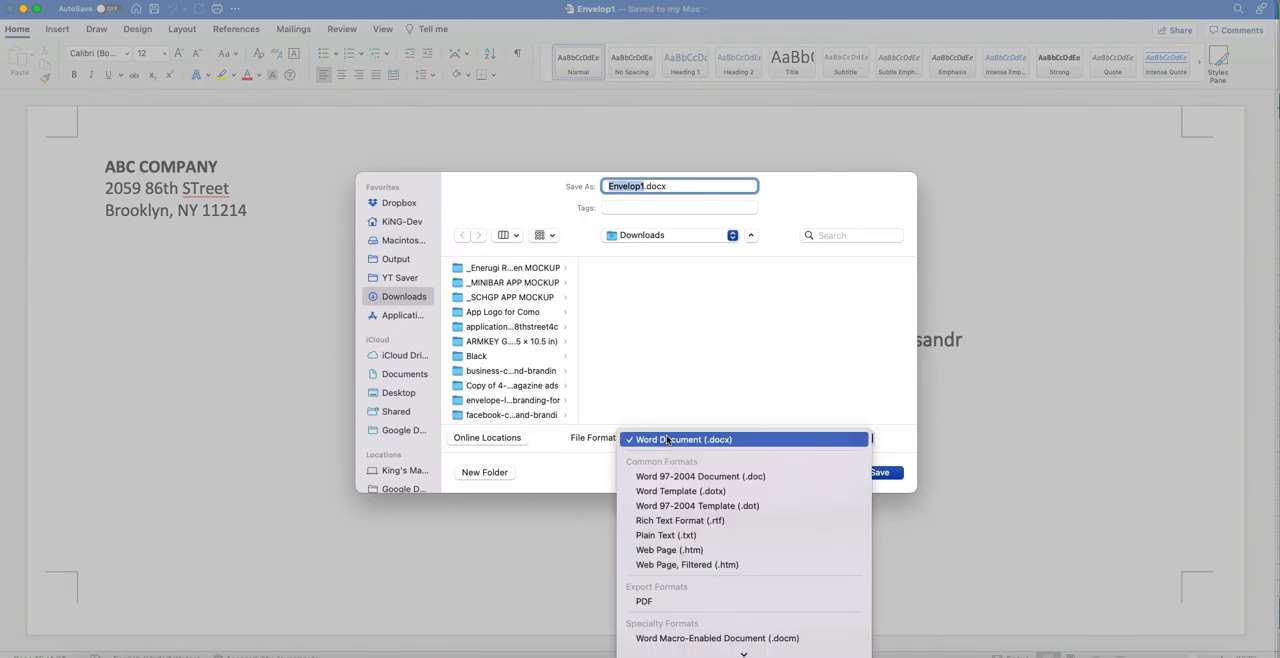
{"action": "left_click", "coordinate": [688, 601]}
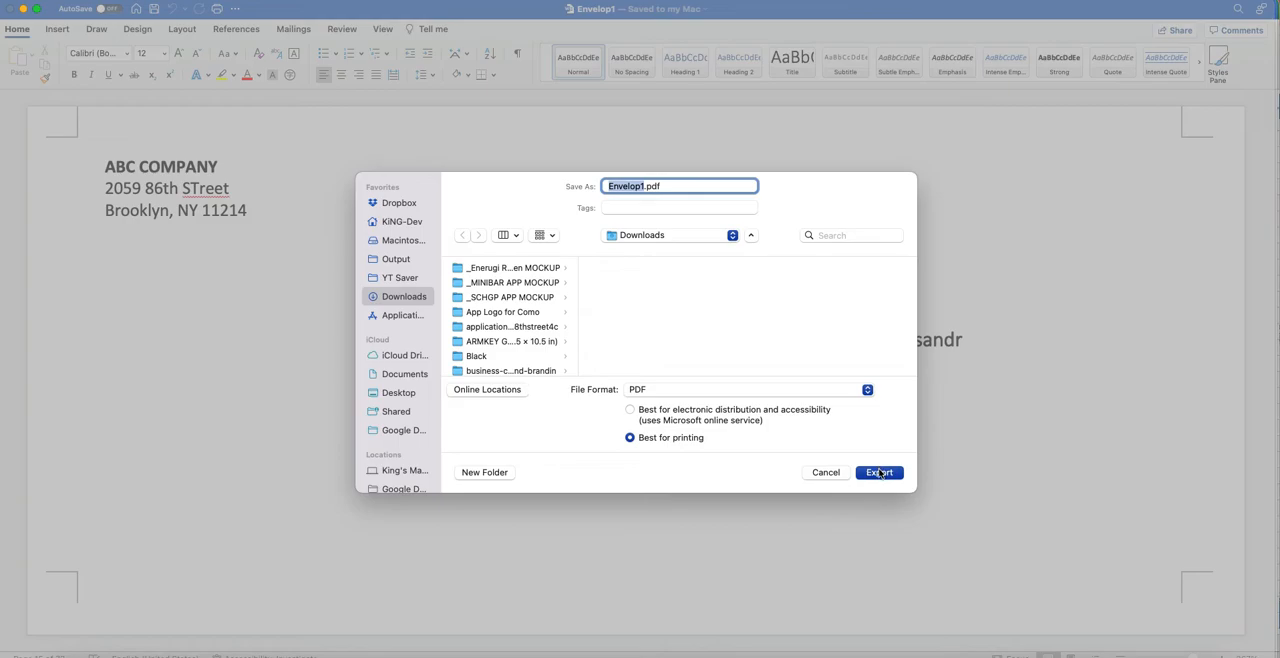
{"action": "left_click", "coordinate": [879, 472]}
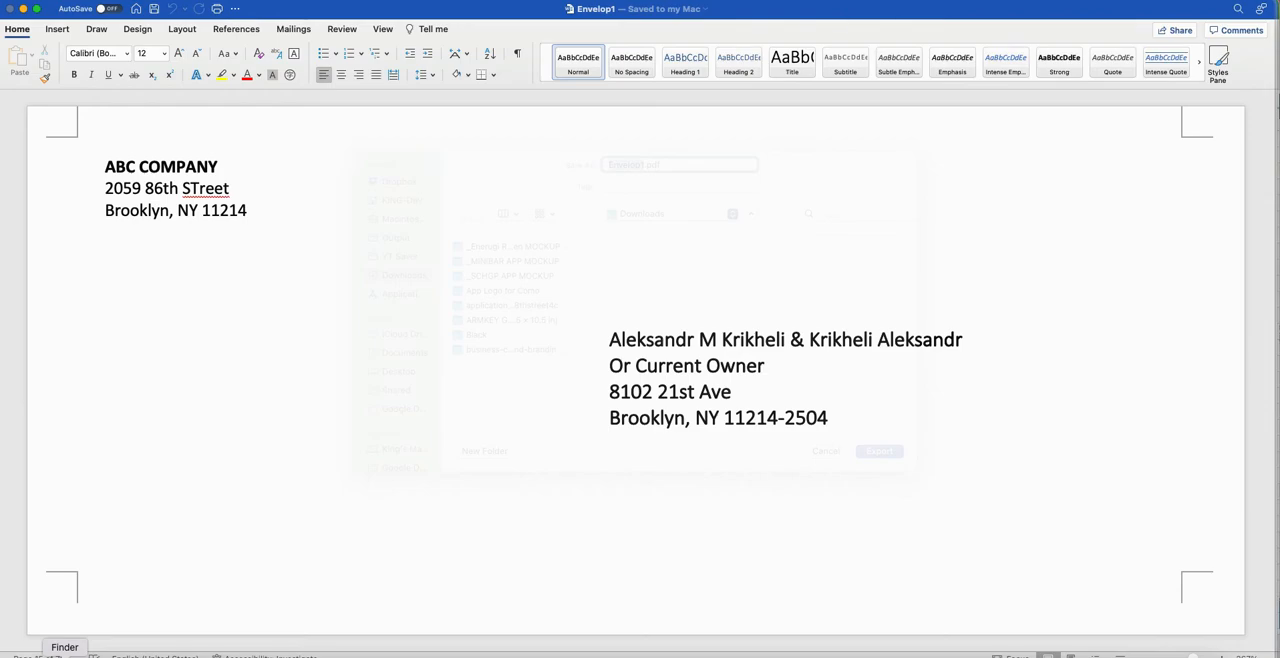
Open Envelop1.pdf from the Downloads folder in Finder and delete page 18.
{"action": "left_click", "coordinate": [64, 655]}
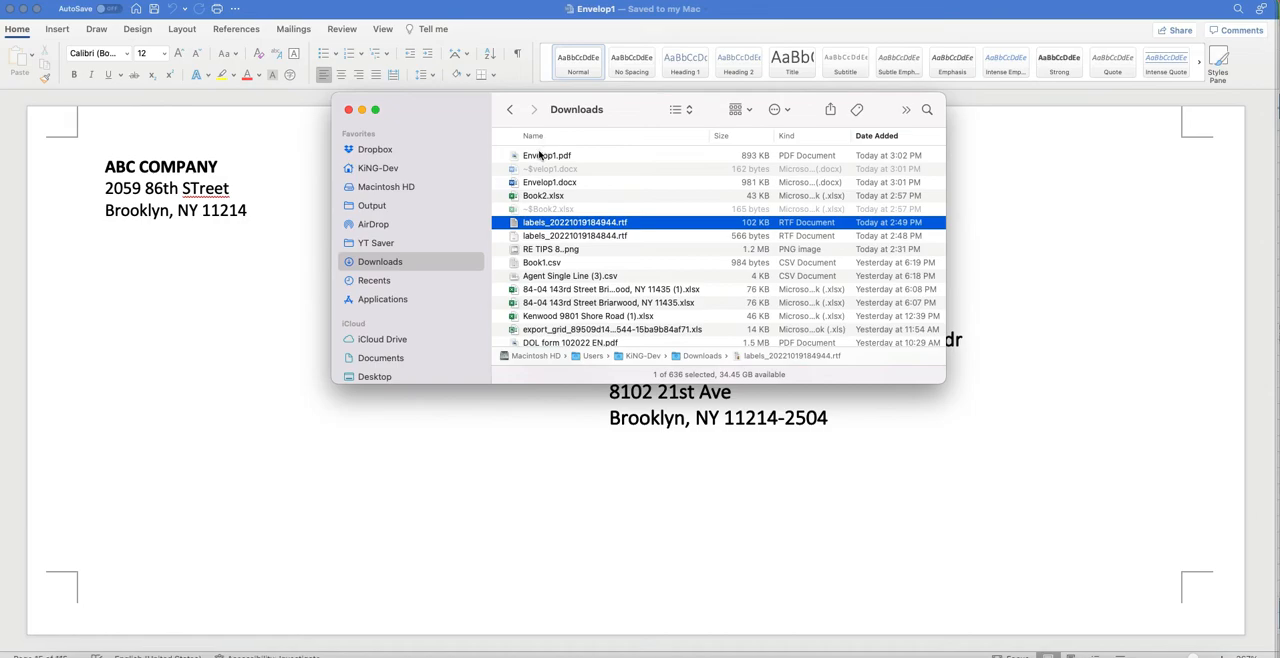
{"action": "double_click", "coordinate": [540, 155]}
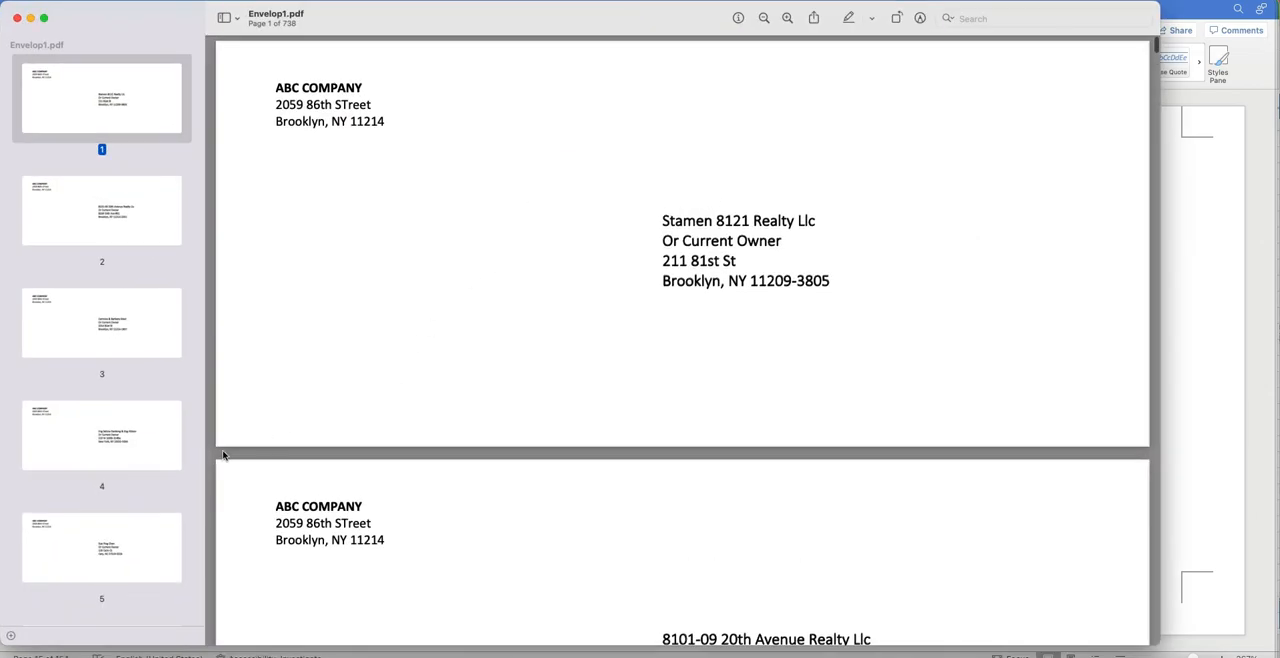
{"action": "scroll", "coordinate": [114, 510], "scroll_direction": "down", "scroll_amount": 2}
{"action": "scroll", "coordinate": [114, 509], "scroll_direction": "down", "scroll_amount": 10}
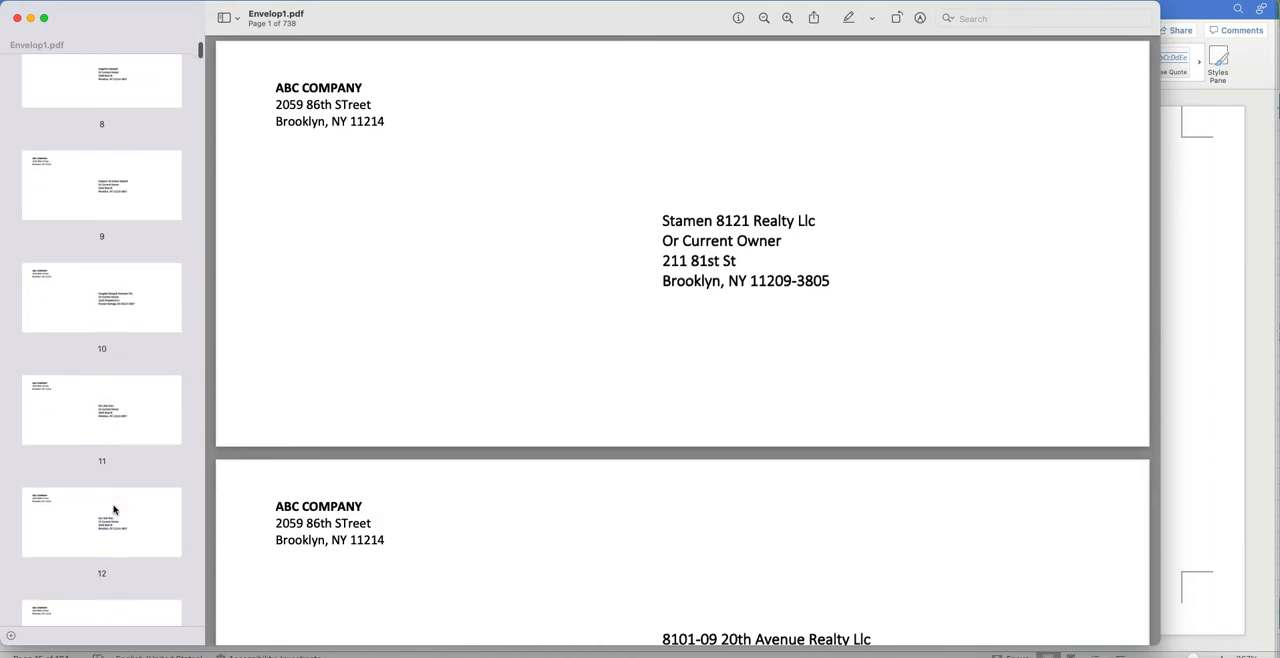
{"action": "scroll", "coordinate": [113, 473], "scroll_direction": "down", "scroll_amount": 3}
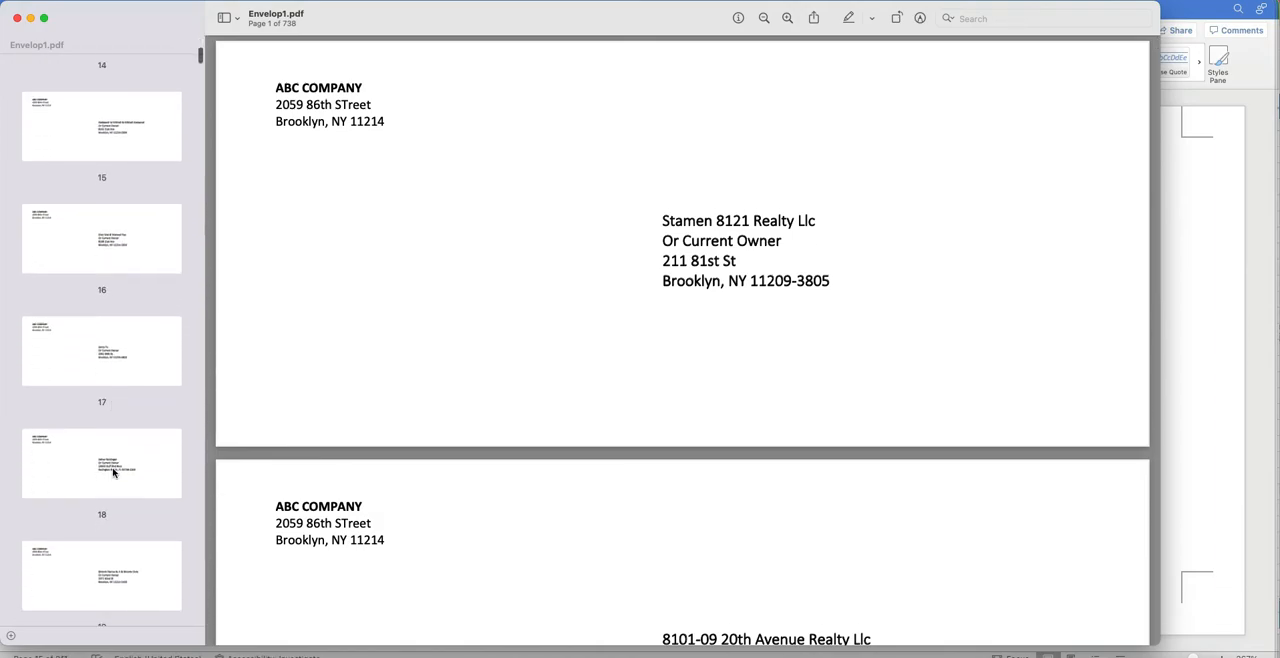
{"action": "left_click", "coordinate": [127, 464]}
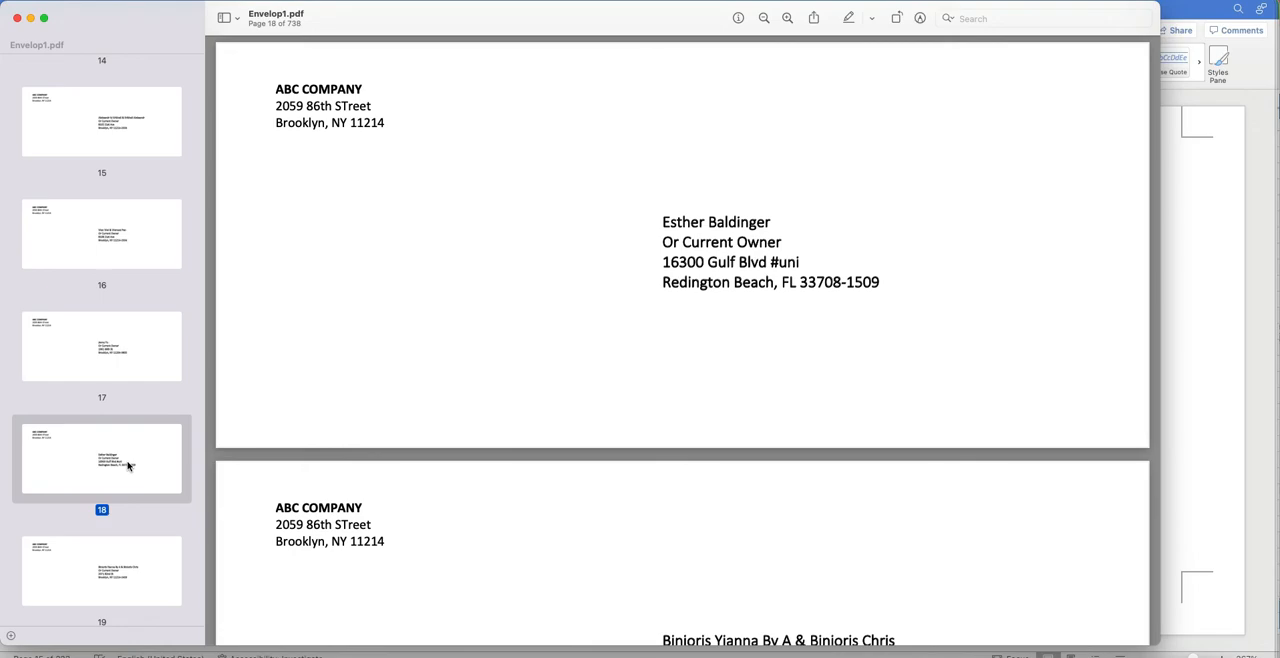
{"action": "key", "text": "Delete"}
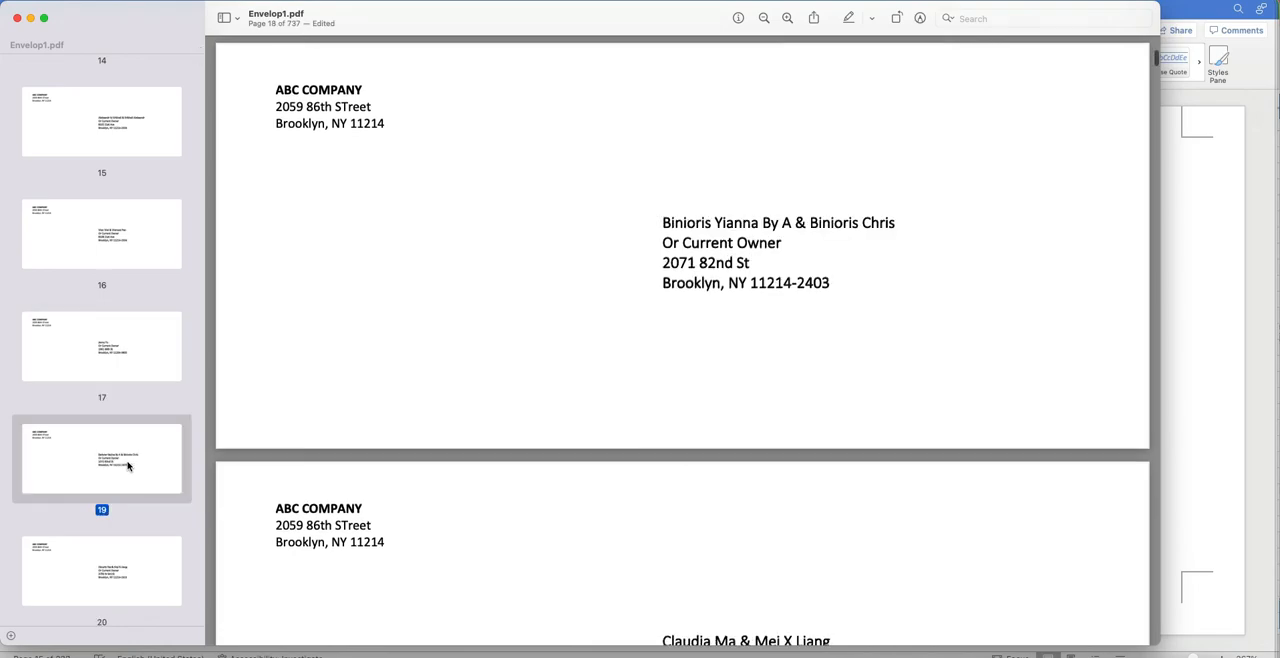
Search the PDF for "not" and view the matching envelopes on pages 196, 138 and 602.
{"action": "scroll", "coordinate": [272, 515], "scroll_direction": "down", "scroll_amount": 10}
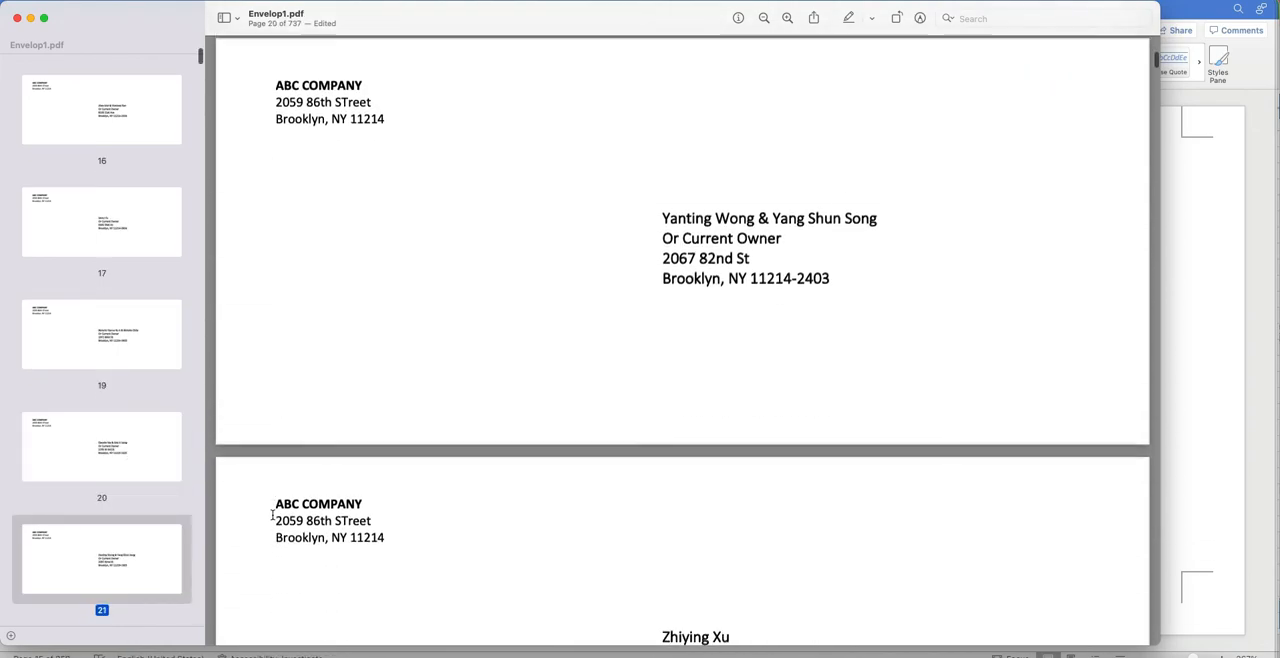
{"action": "key", "text": "super+f"}
{"action": "type", "text": "not"}
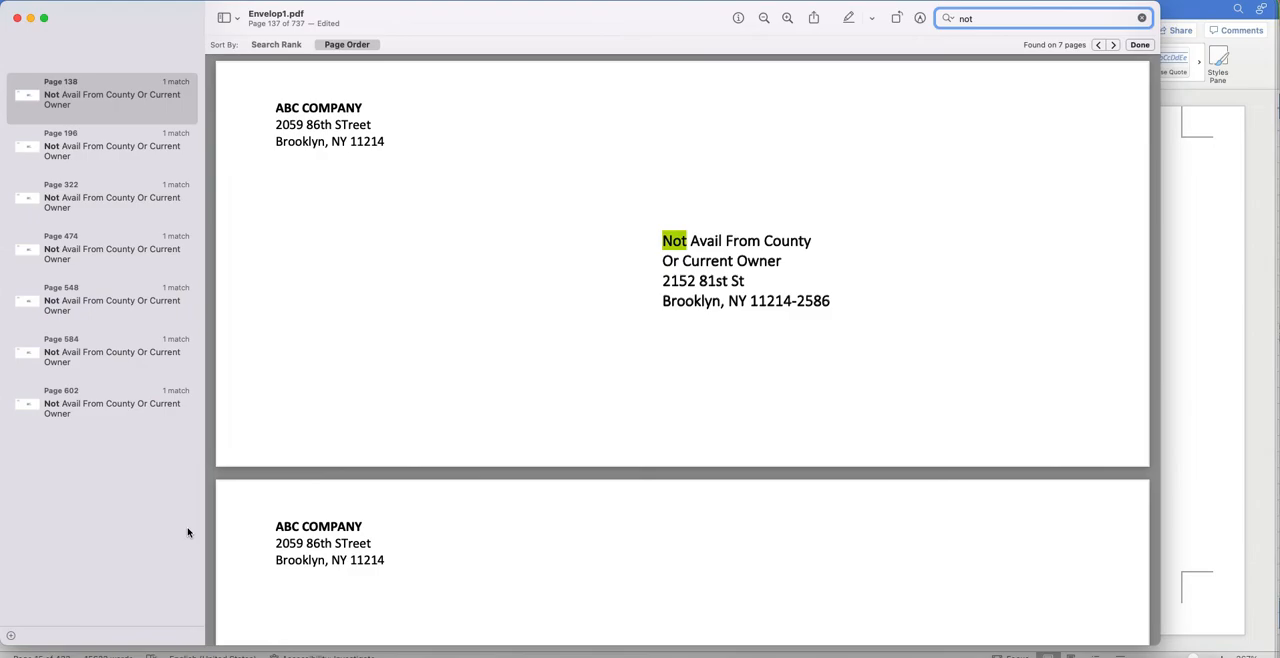
{"action": "left_click", "coordinate": [89, 143]}
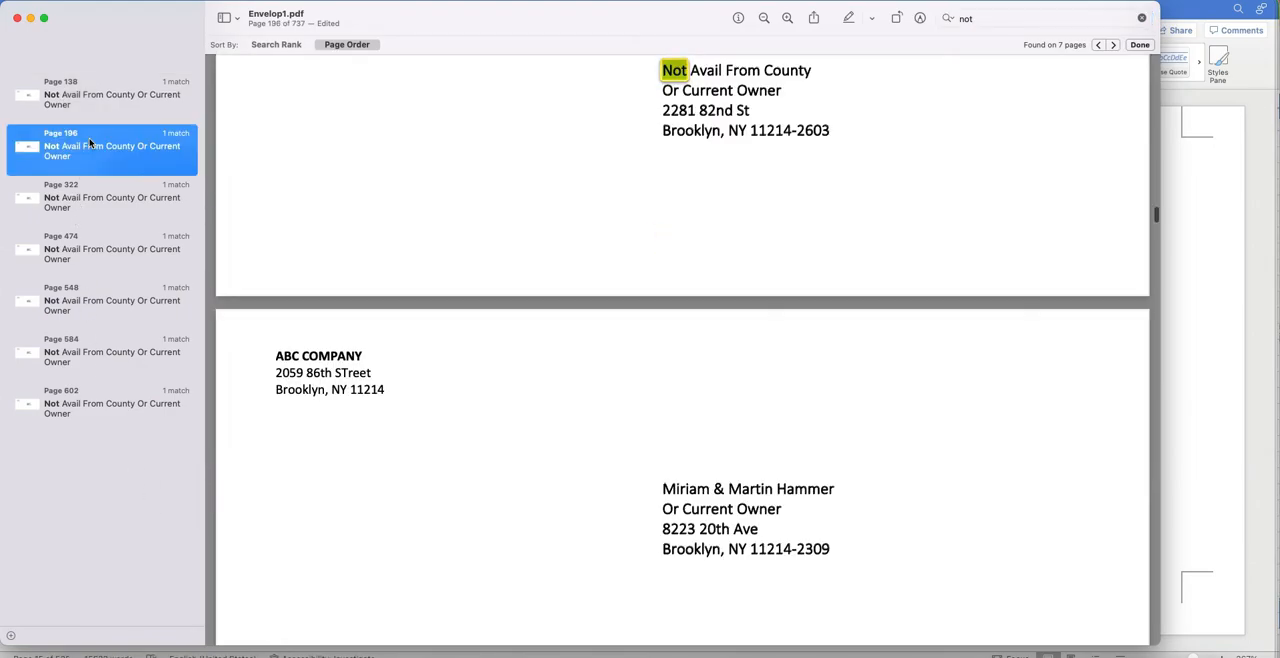
{"action": "left_click", "coordinate": [89, 110]}
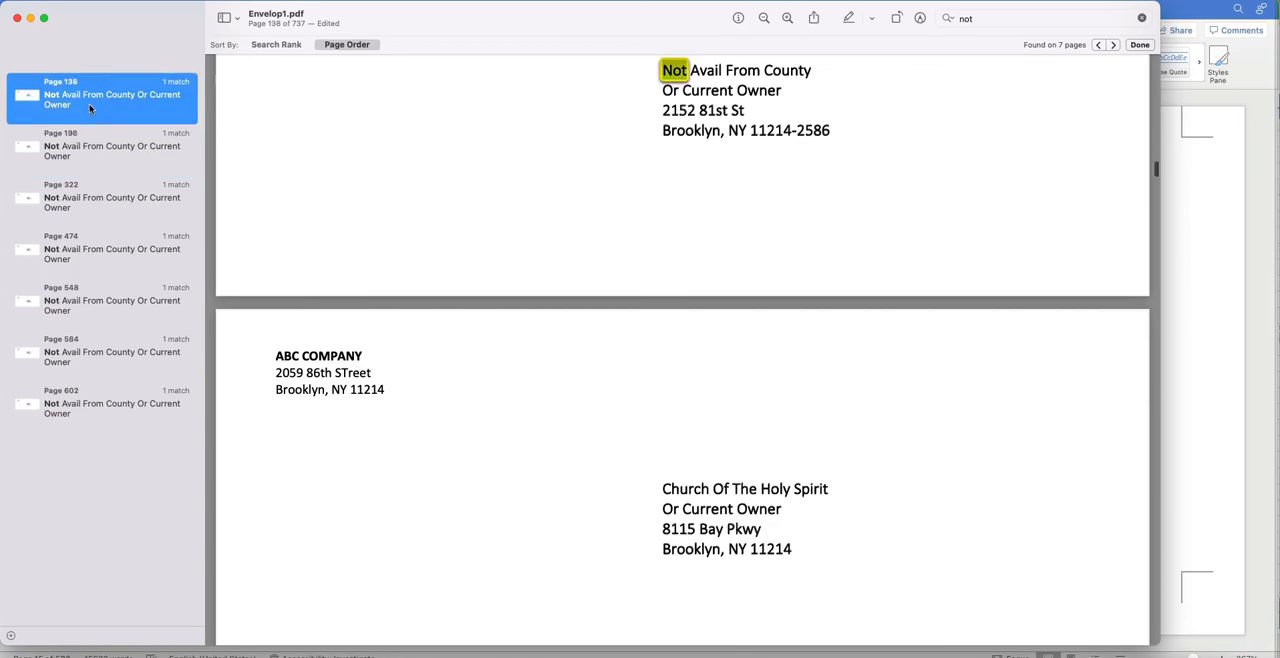
{"action": "left_click", "coordinate": [120, 385]}
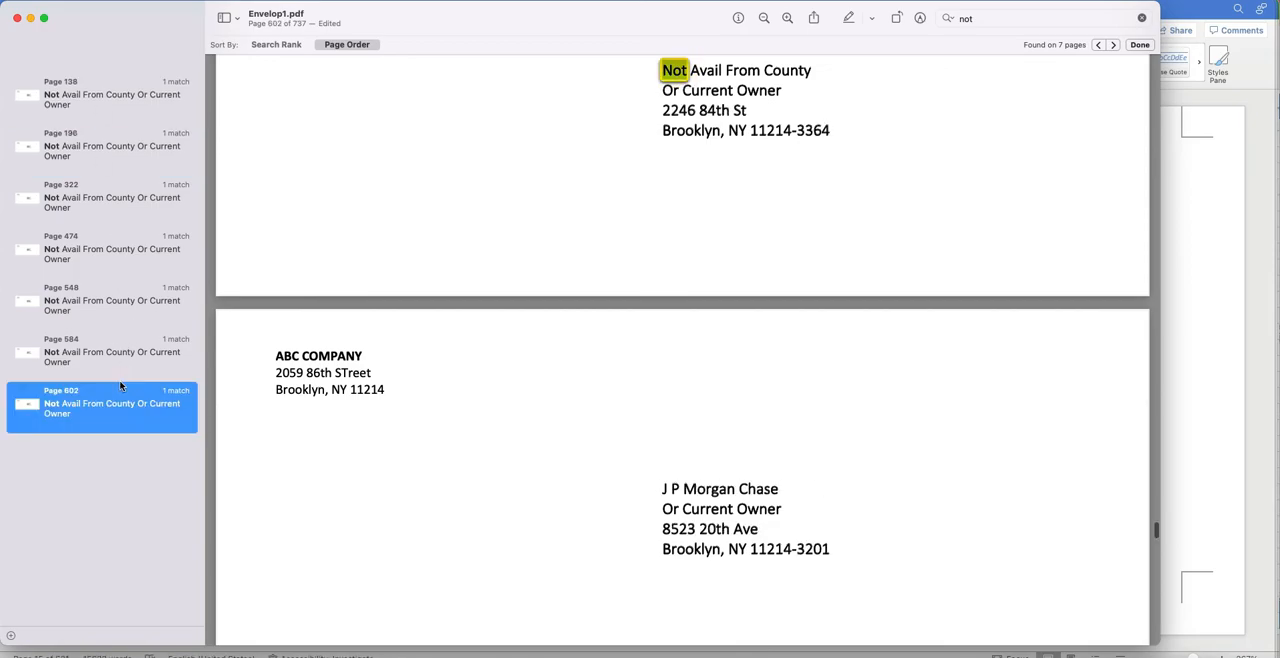
{"action": "left_click", "coordinate": [352, 201]}
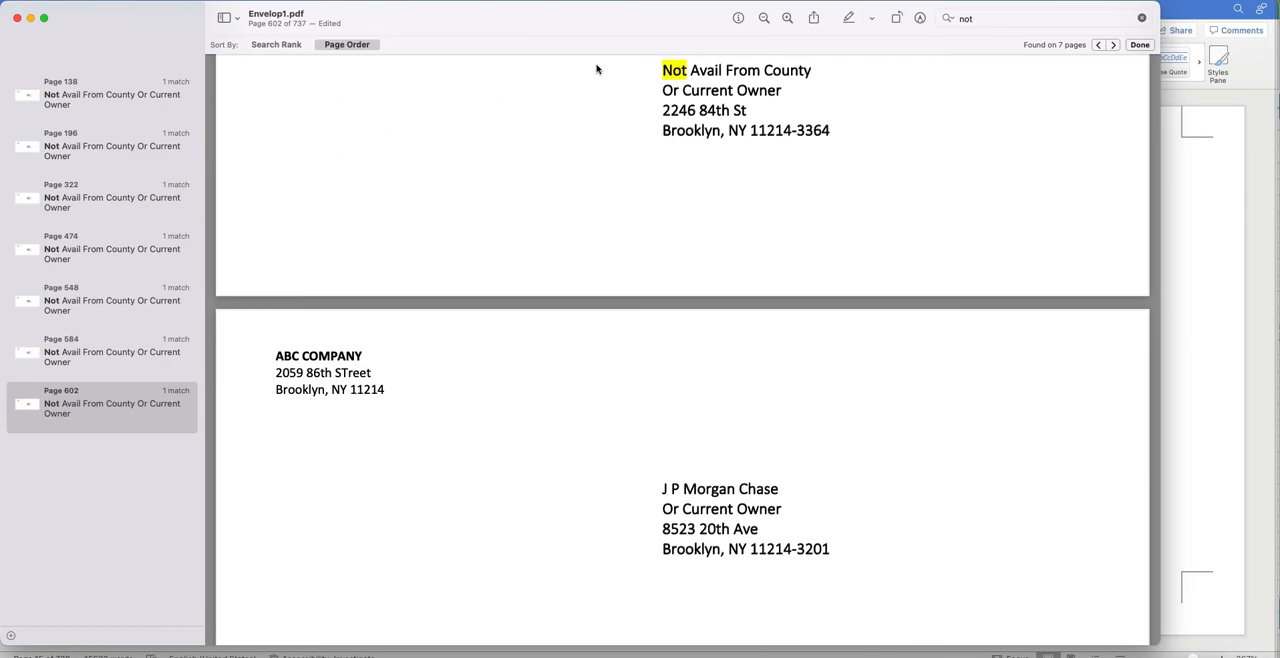
End the search, close the Envelop1.pdf window and switch to the Book2 workbook in Excel.
{"action": "left_click", "coordinate": [1139, 45]}
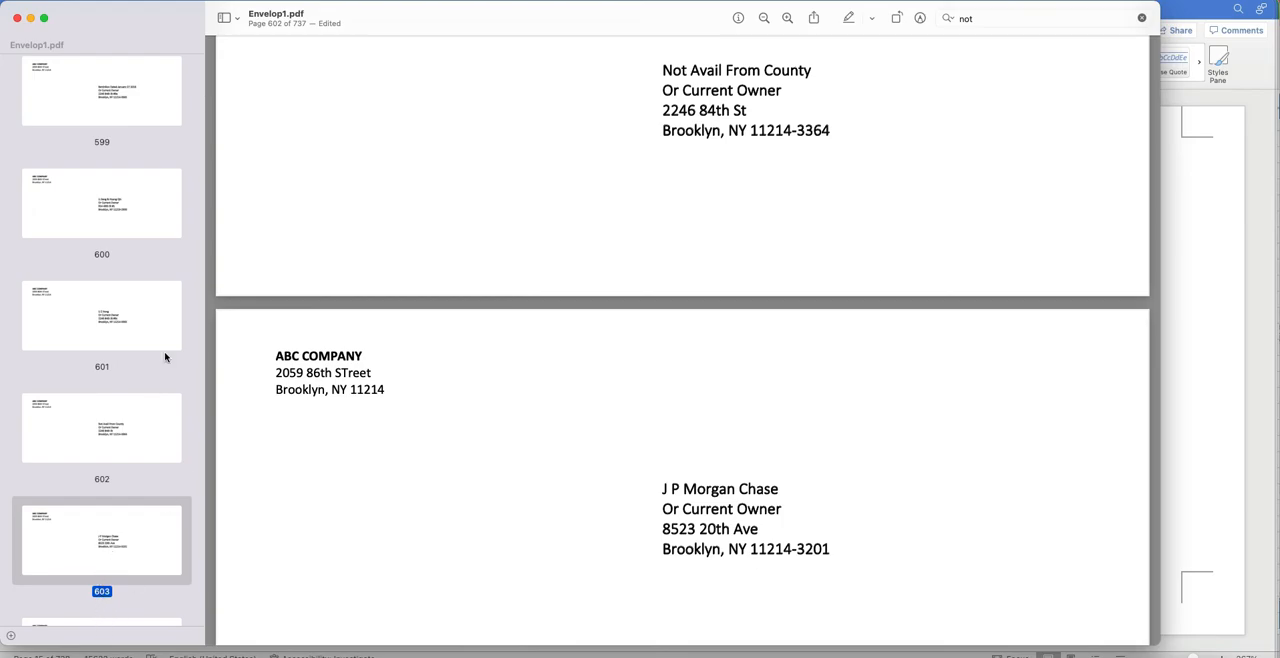
{"action": "left_click", "coordinate": [15, 19]}
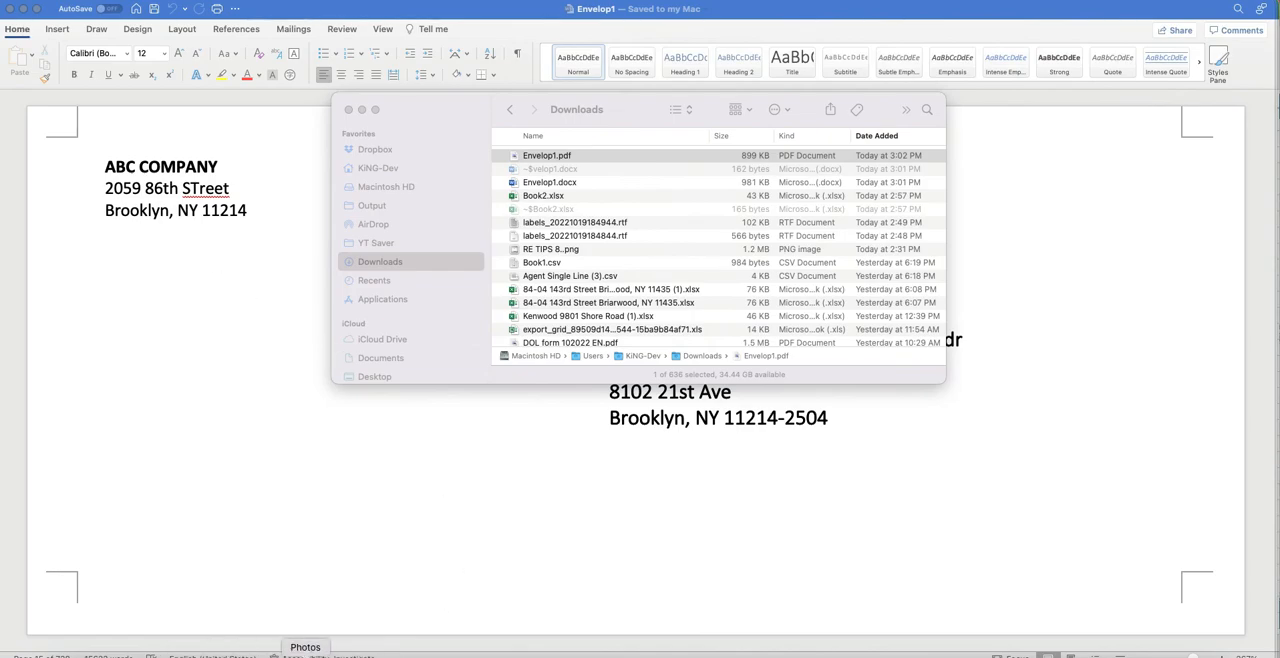
{"action": "left_click", "coordinate": [358, 655]}
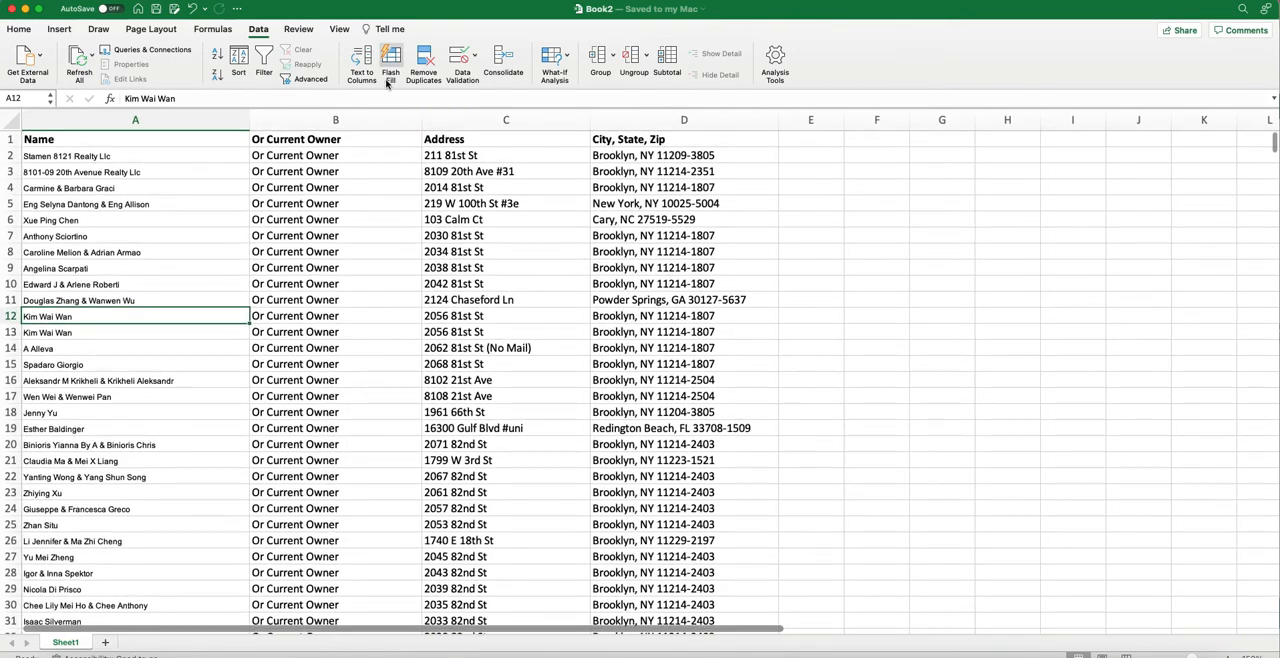
Turn on filtering for the owner list and filter the Name column to show only "Not Avail From County".
{"action": "left_click", "coordinate": [258, 72]}
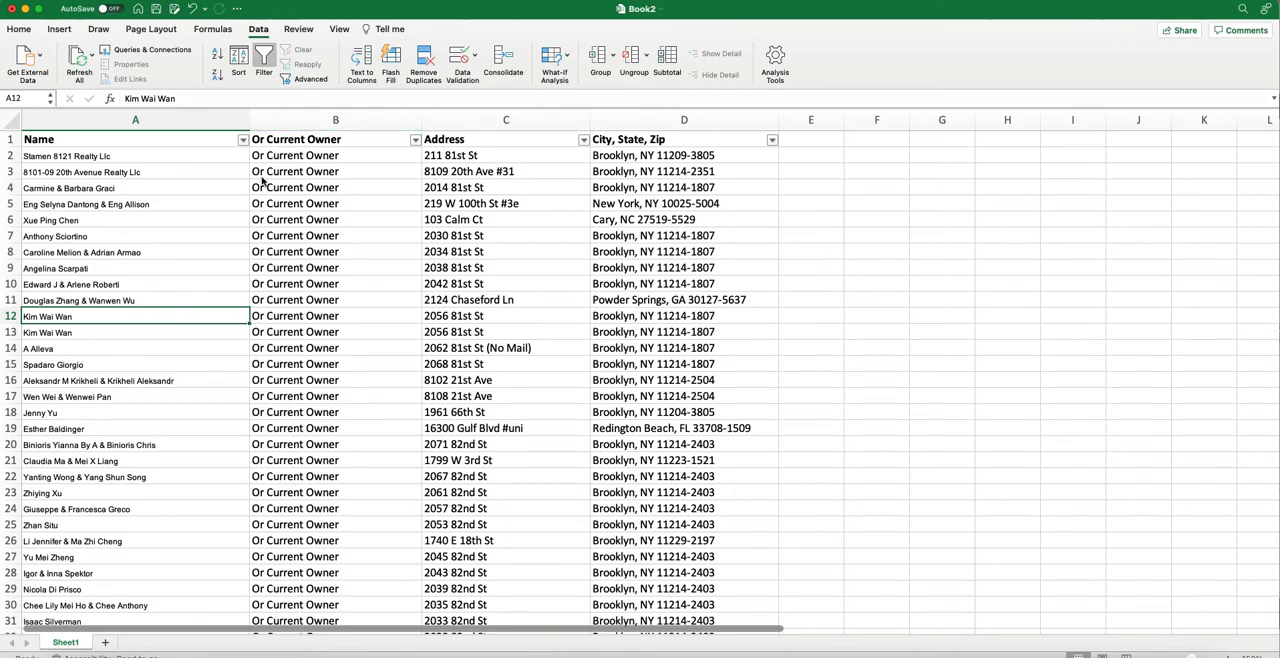
{"action": "left_click", "coordinate": [243, 141]}
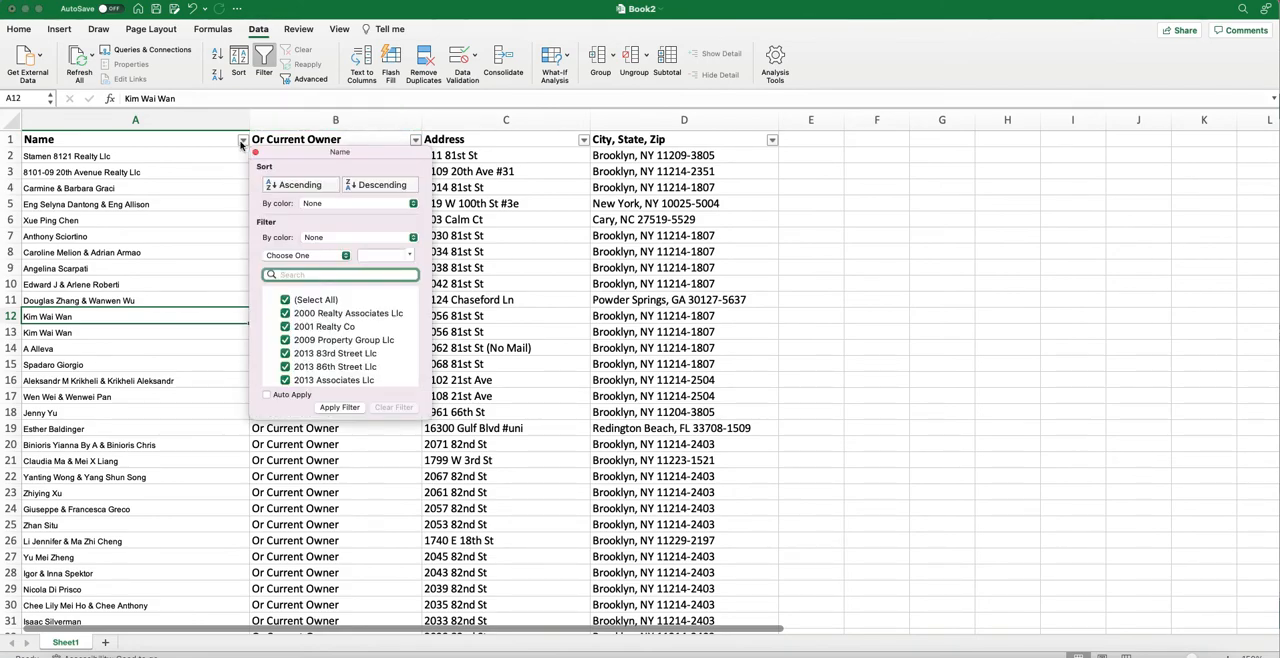
{"action": "left_click", "coordinate": [290, 301]}
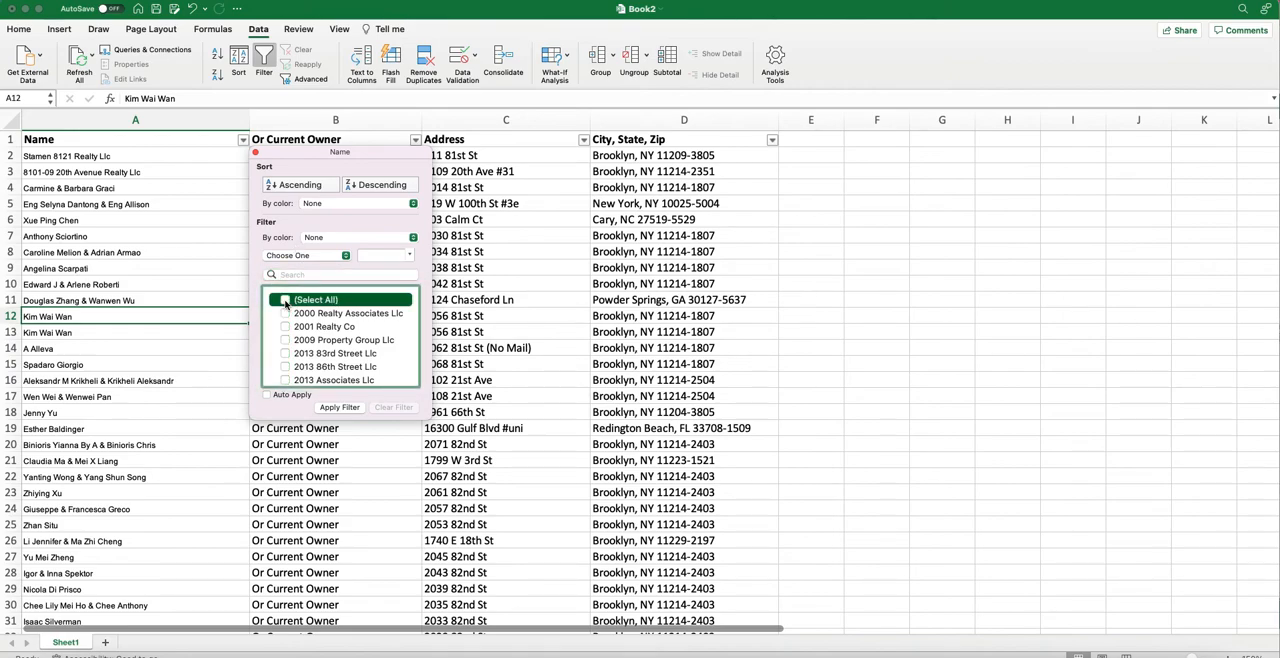
{"action": "scroll", "coordinate": [326, 355], "scroll_direction": "down", "scroll_amount": 5}
{"action": "scroll", "coordinate": [326, 355], "scroll_direction": "down", "scroll_amount": 15}
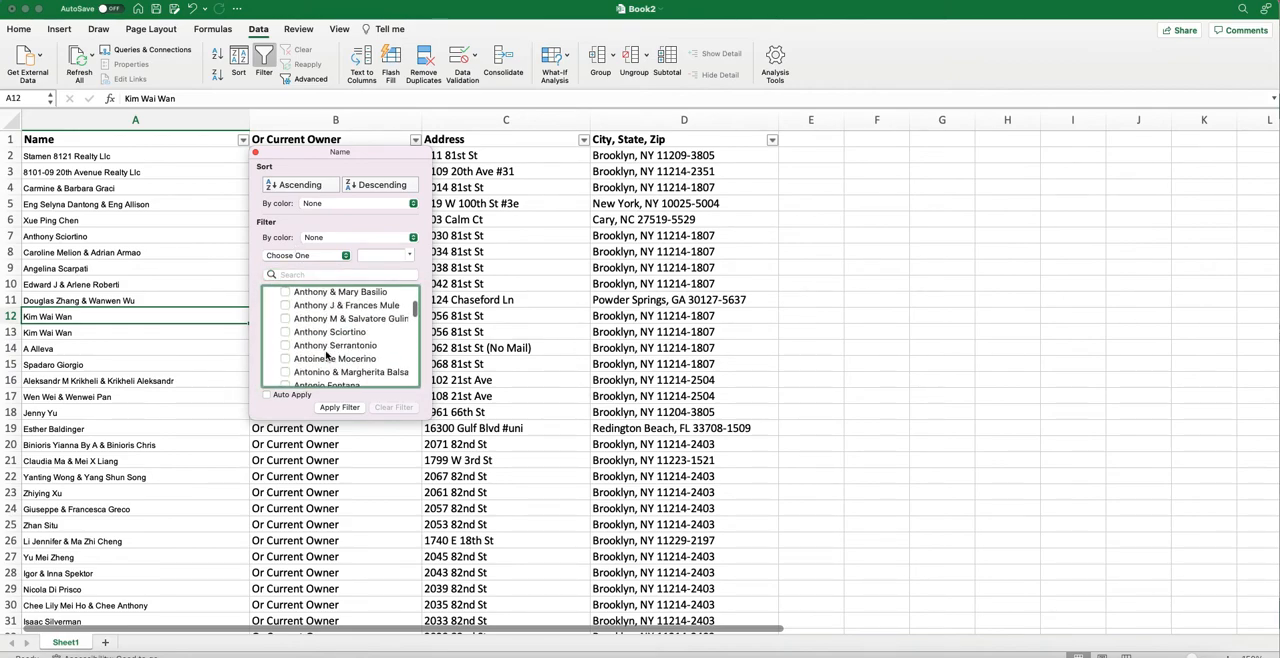
{"action": "scroll", "coordinate": [326, 355], "scroll_direction": "down", "scroll_amount": 3}
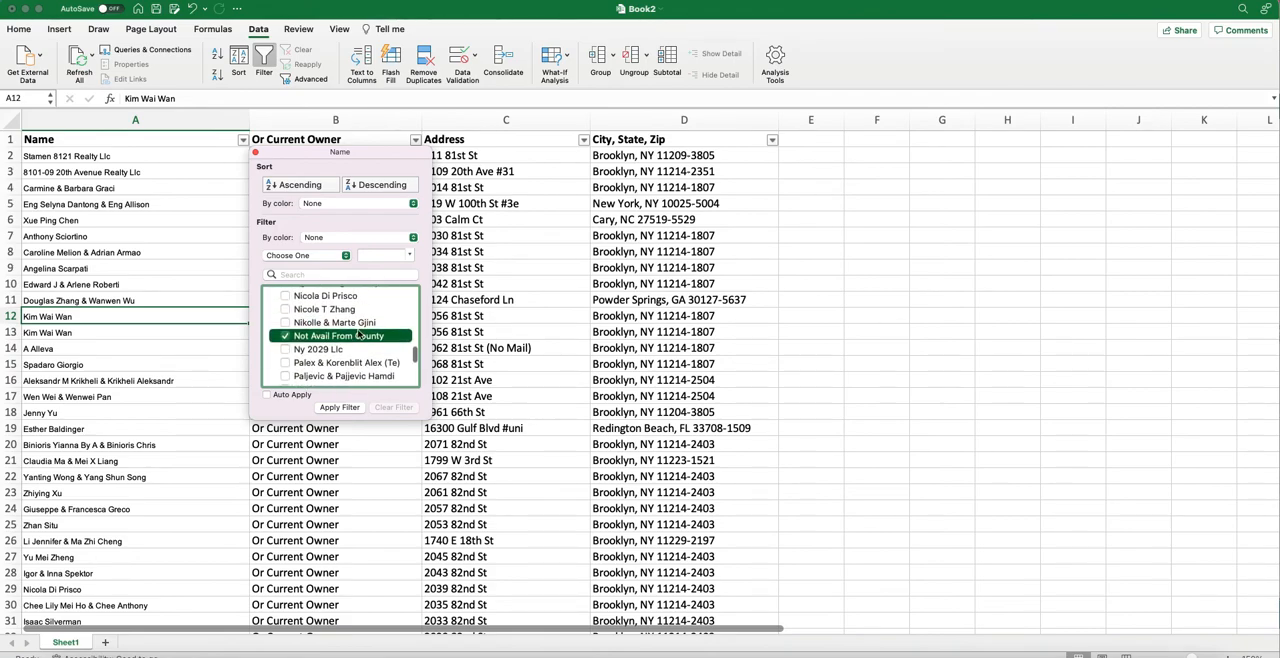
{"action": "scroll", "coordinate": [358, 334], "scroll_direction": "down", "scroll_amount": 10}
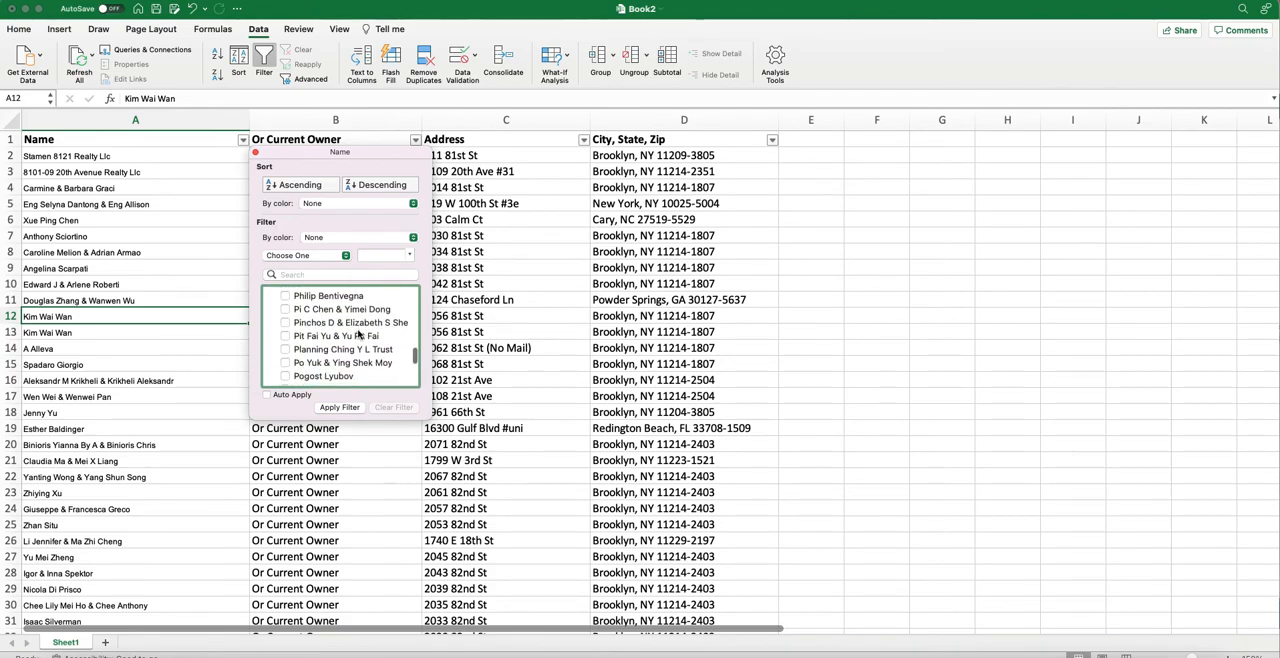
{"action": "scroll", "coordinate": [358, 334], "scroll_direction": "down", "scroll_amount": 8}
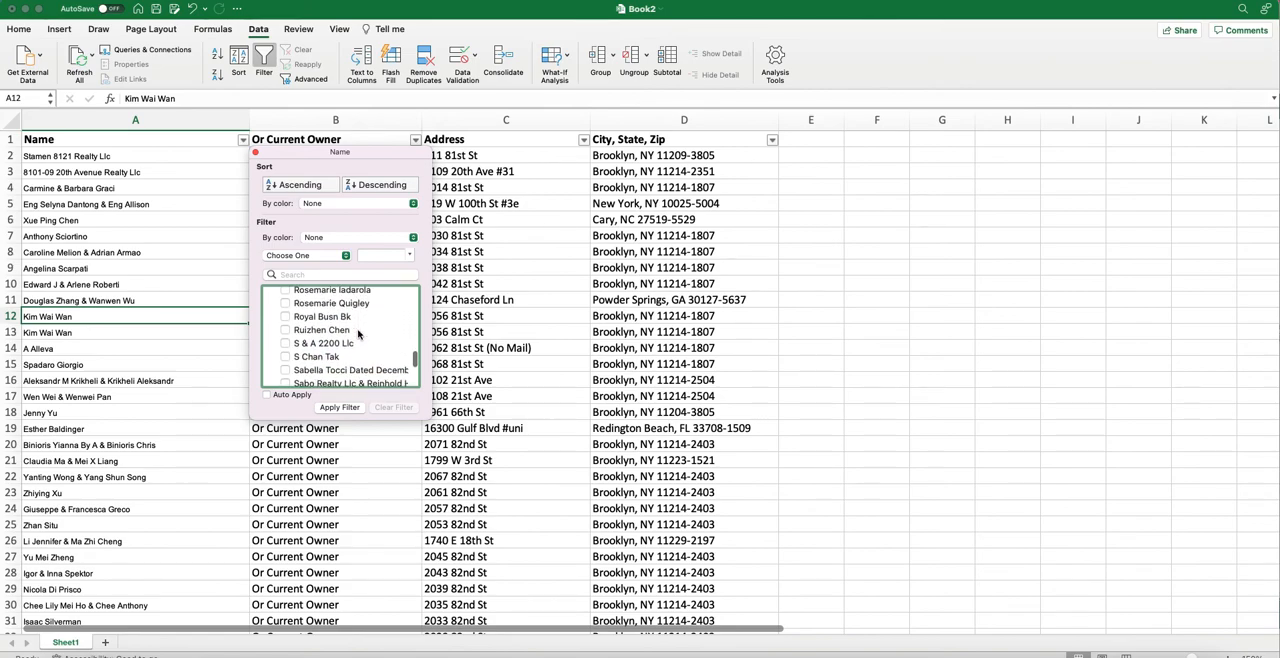
{"action": "left_click", "coordinate": [342, 408]}
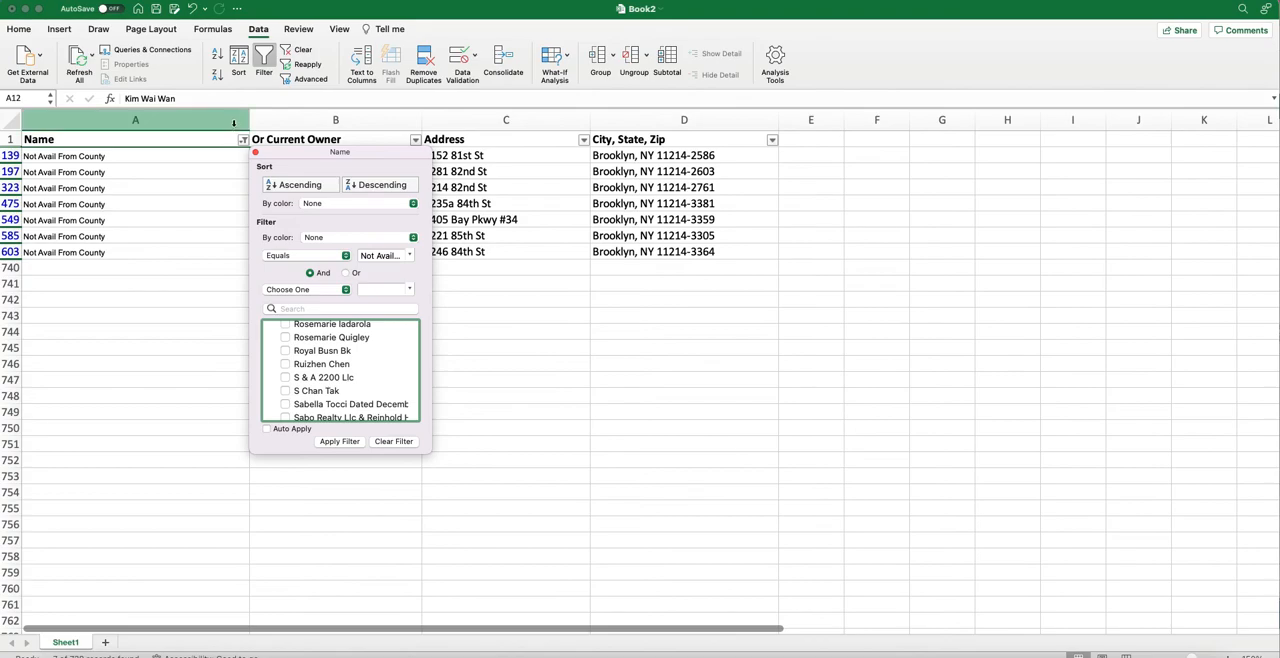
{"action": "left_click", "coordinate": [257, 154]}
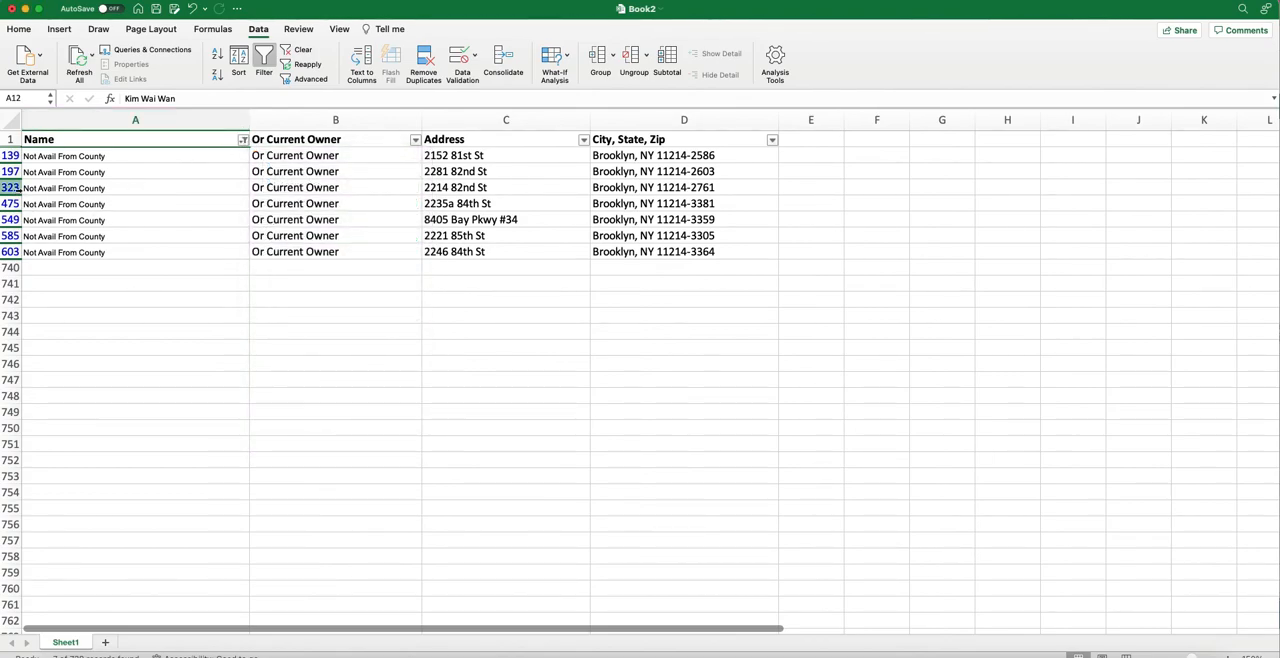
Delete all the filtered "Not Avail From County" rows, from row 139 through row 603.
{"action": "left_click", "coordinate": [12, 155]}
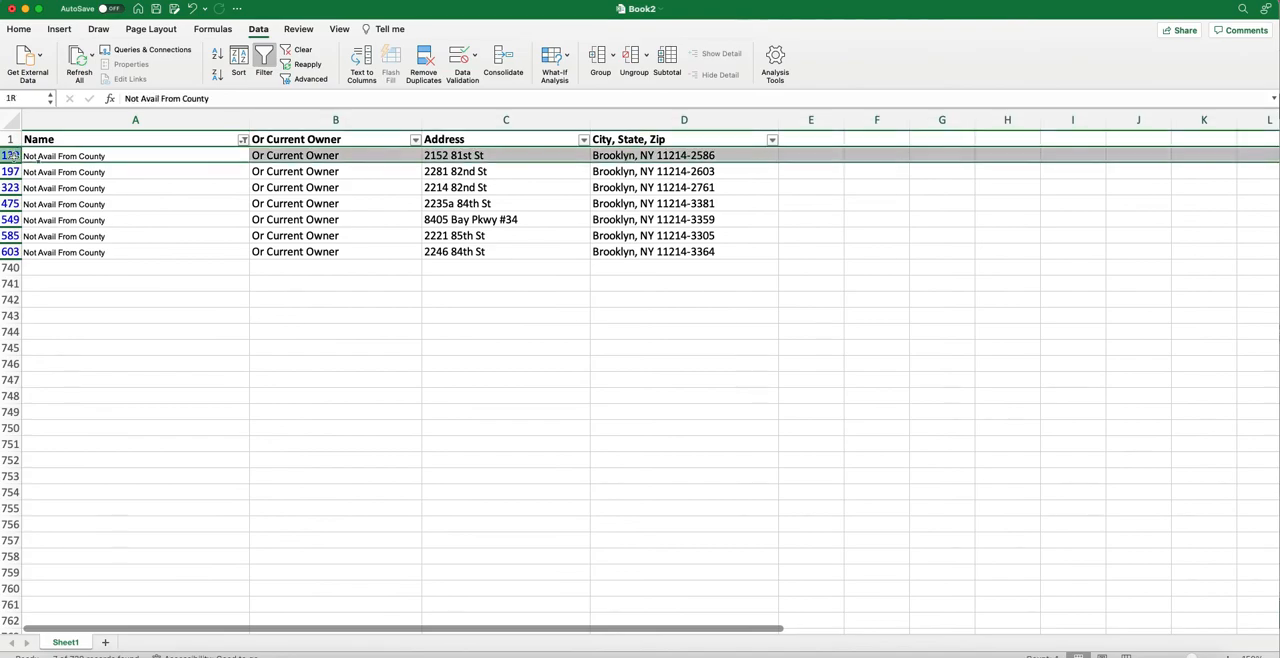
{"action": "left_click", "coordinate": [10, 252], "text": "shift"}
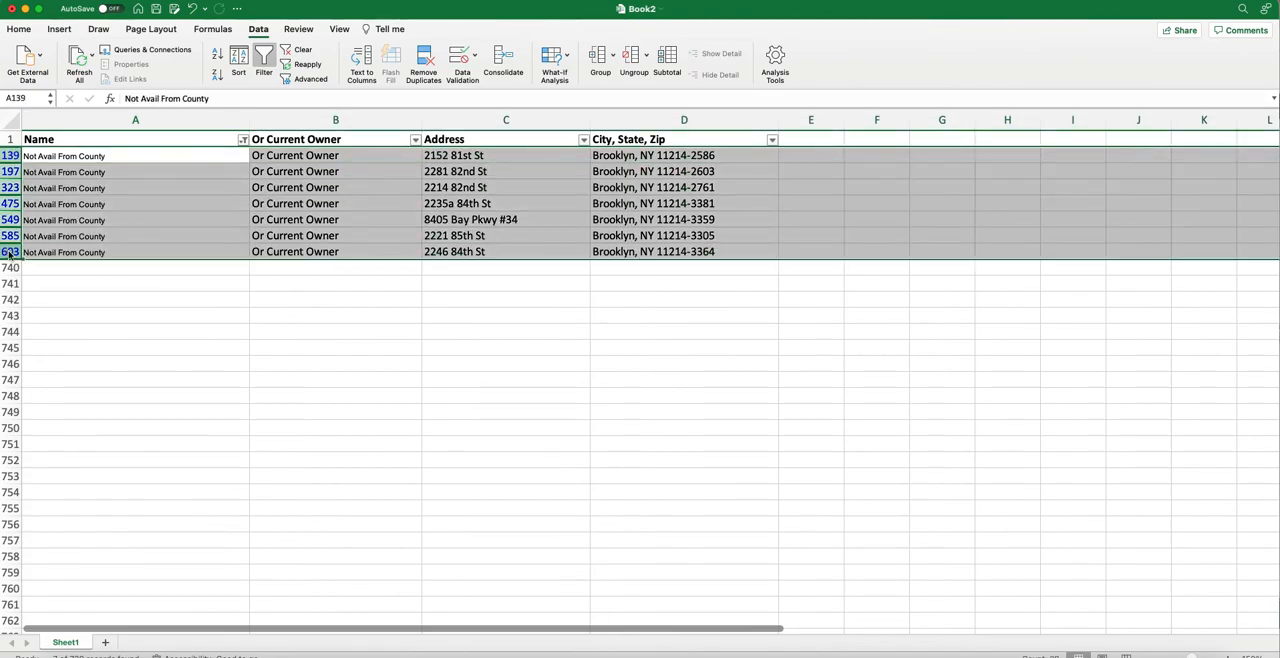
{"action": "right_click", "coordinate": [10, 252]}
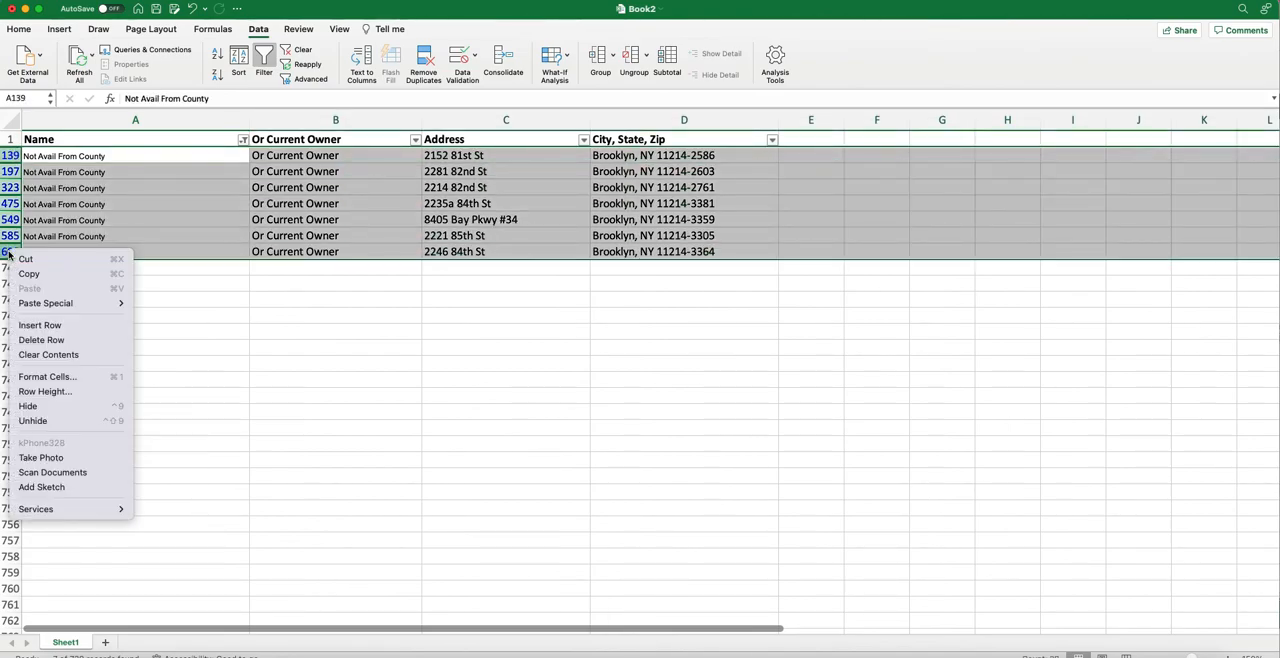
{"action": "left_click", "coordinate": [71, 341]}
Remove the filter from the owner list and save the Book2 workbook.
{"action": "left_click", "coordinate": [474, 297]}
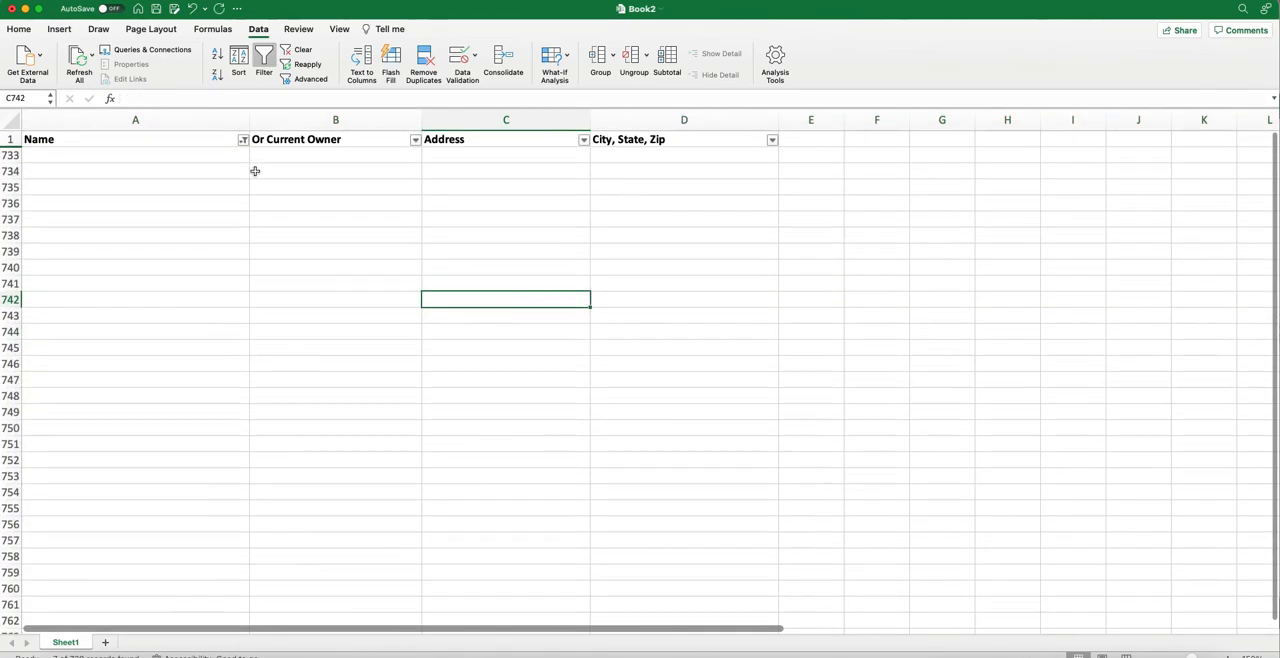
{"action": "left_click", "coordinate": [253, 78]}
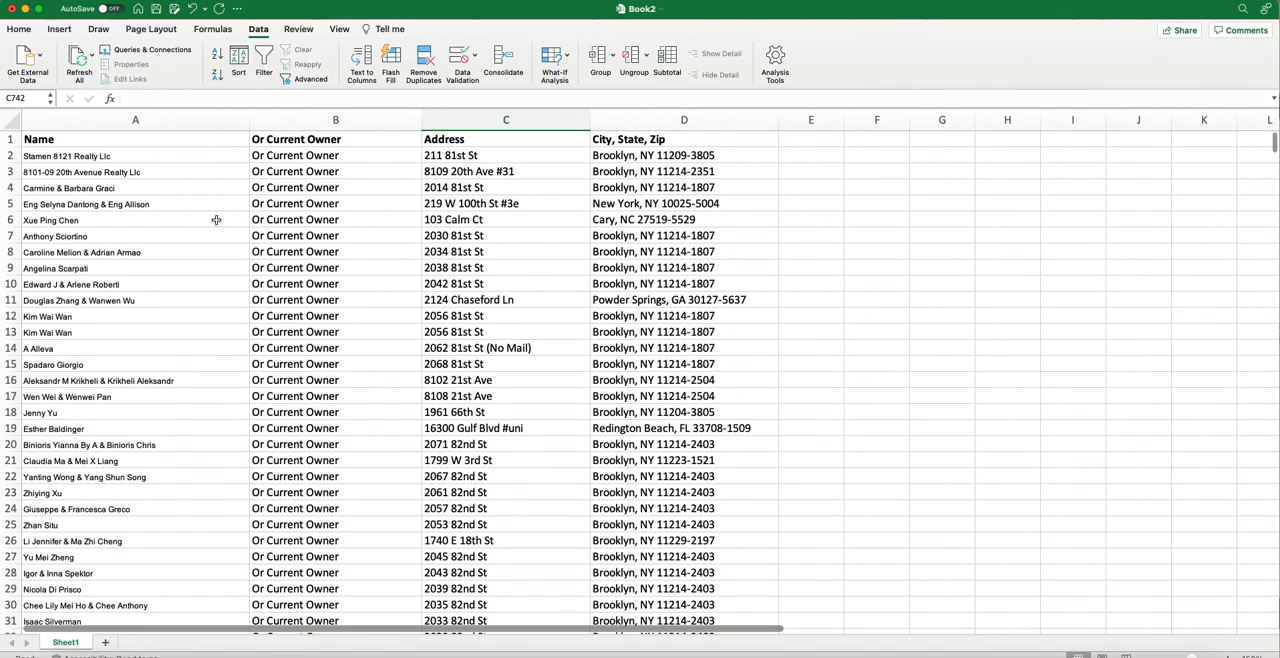
{"action": "key", "text": "super+s"}
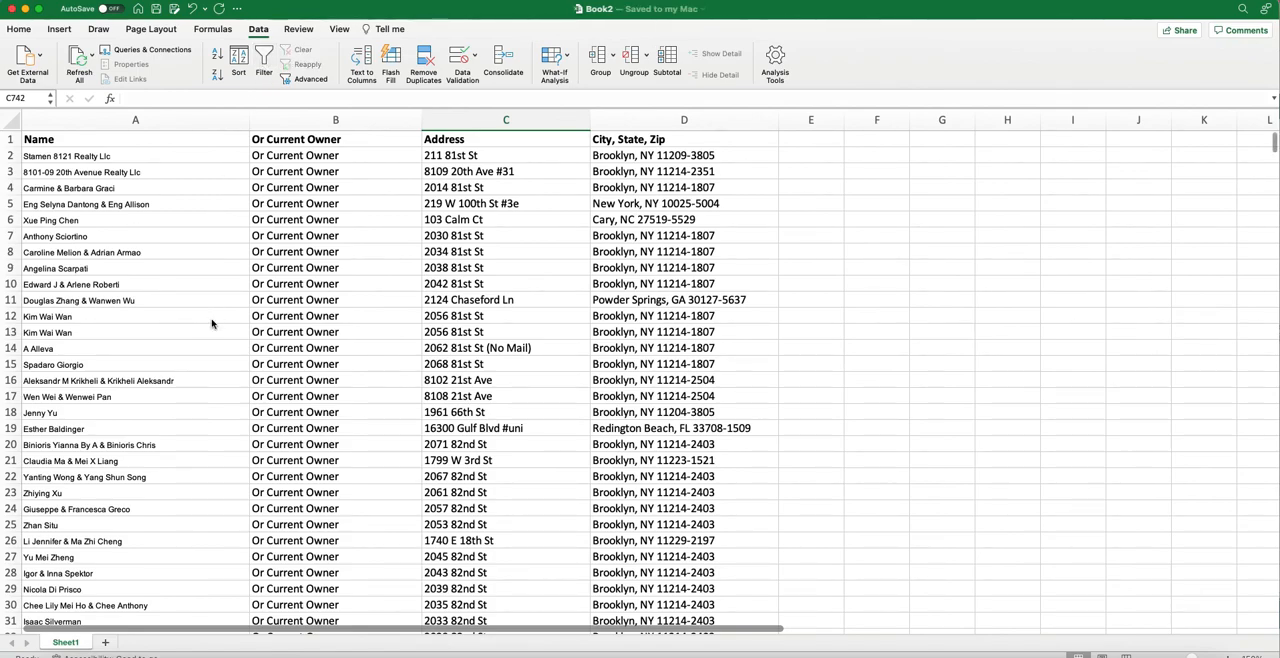